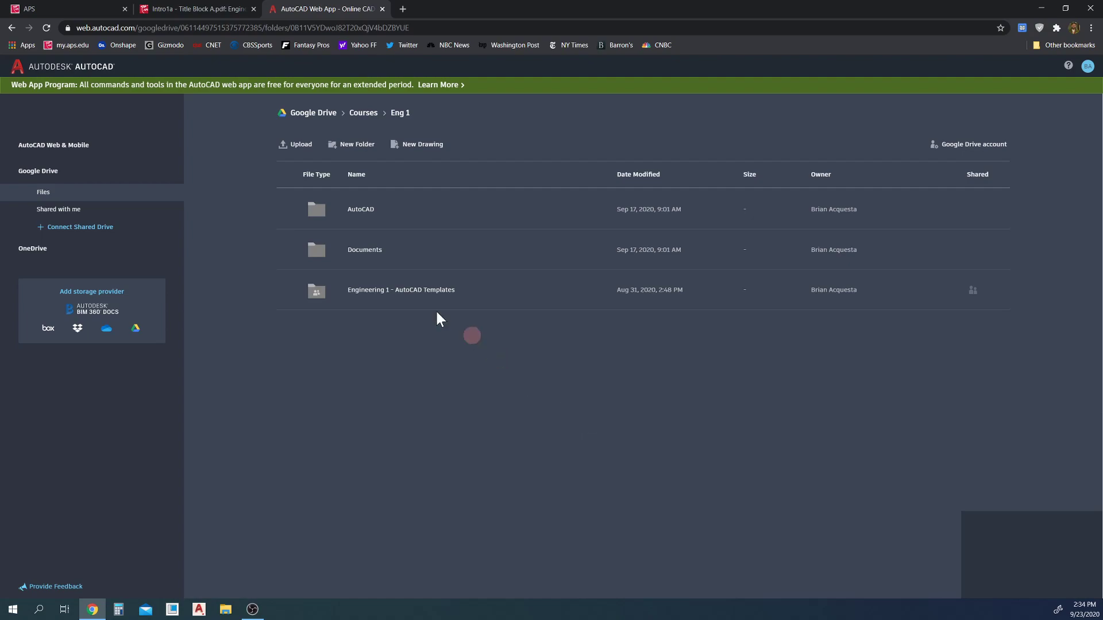
Open the Engineering Imperial A.dwg template from the Engineering 1 - AutoCAD Templates folder
click(412, 290)
click(207, 10)
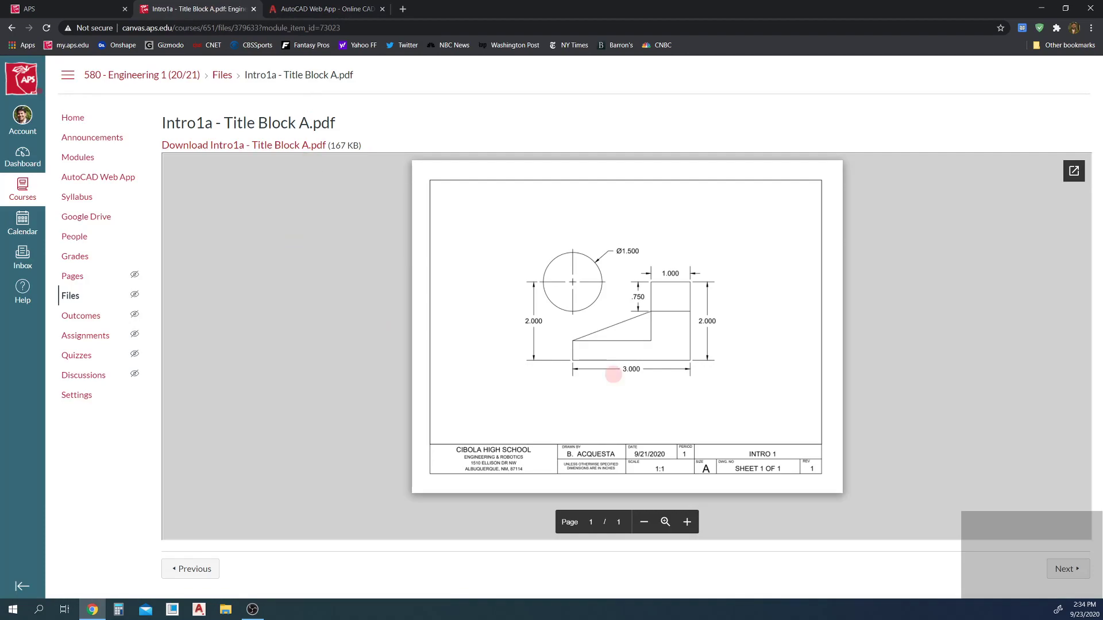
click(363, 9)
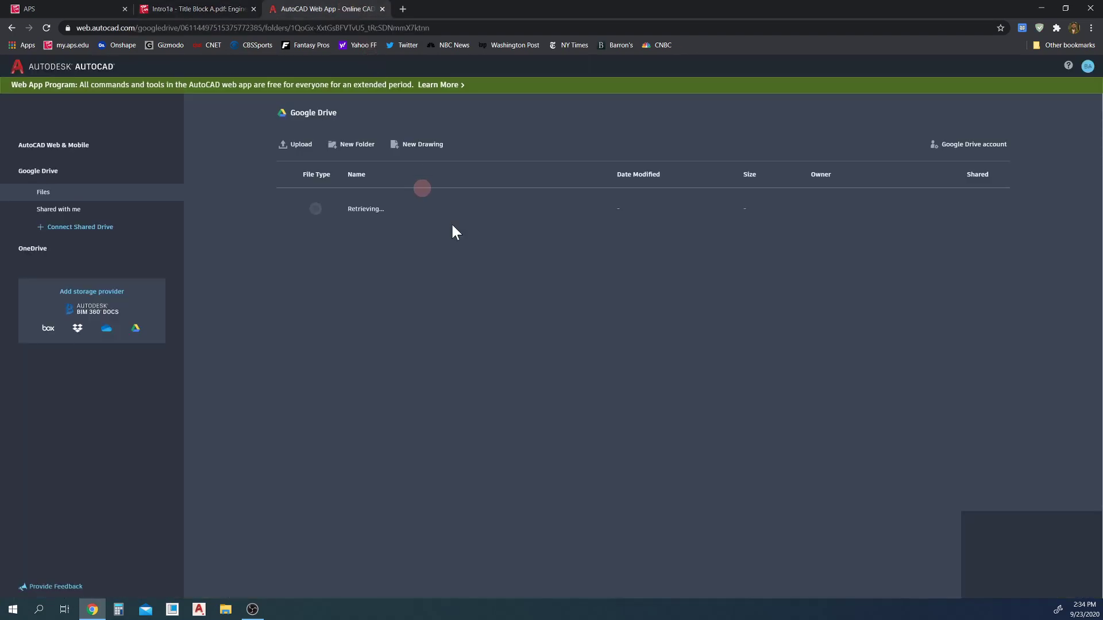
click(420, 211)
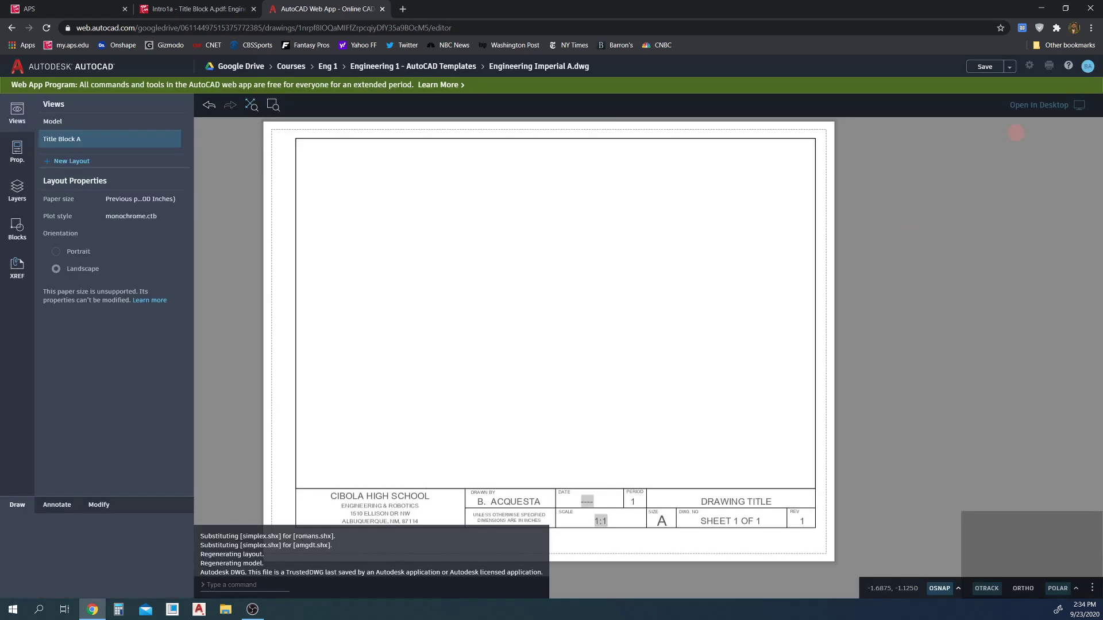
Start saving a copy of the template drawing, choosing the AutoCAD folder inside Eng 1 as its location
text(2)
click(1009, 67)
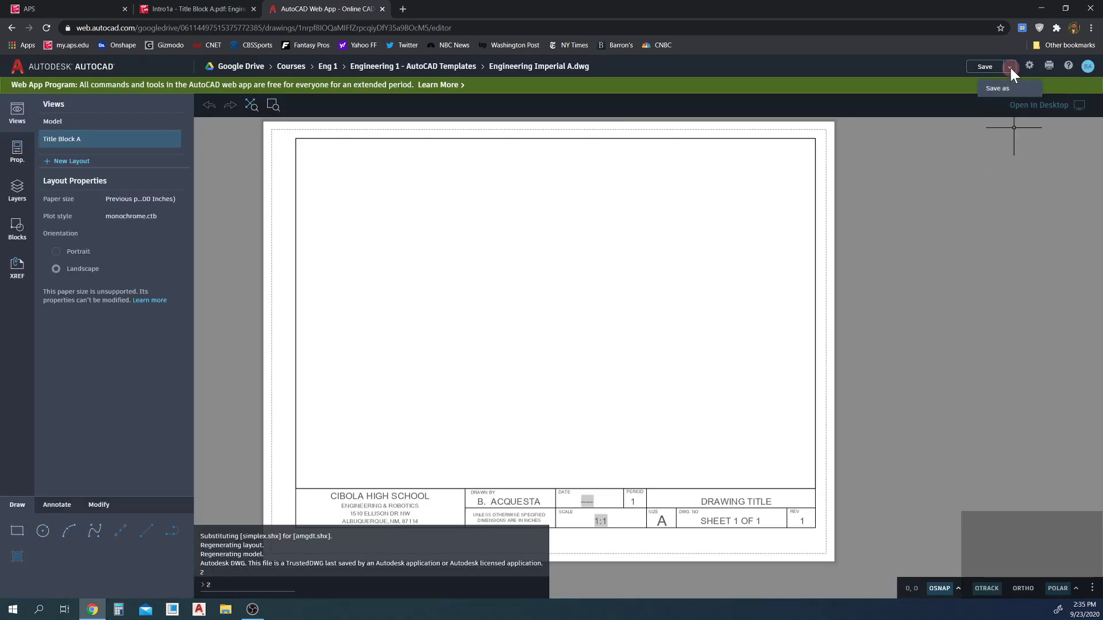
click(1000, 88)
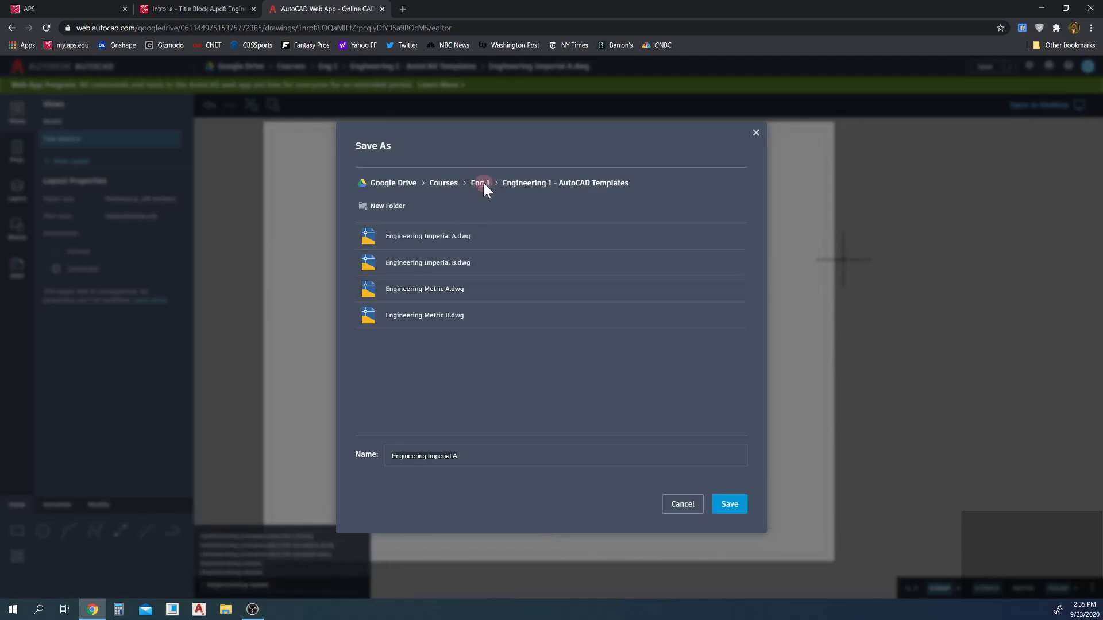
click(481, 183)
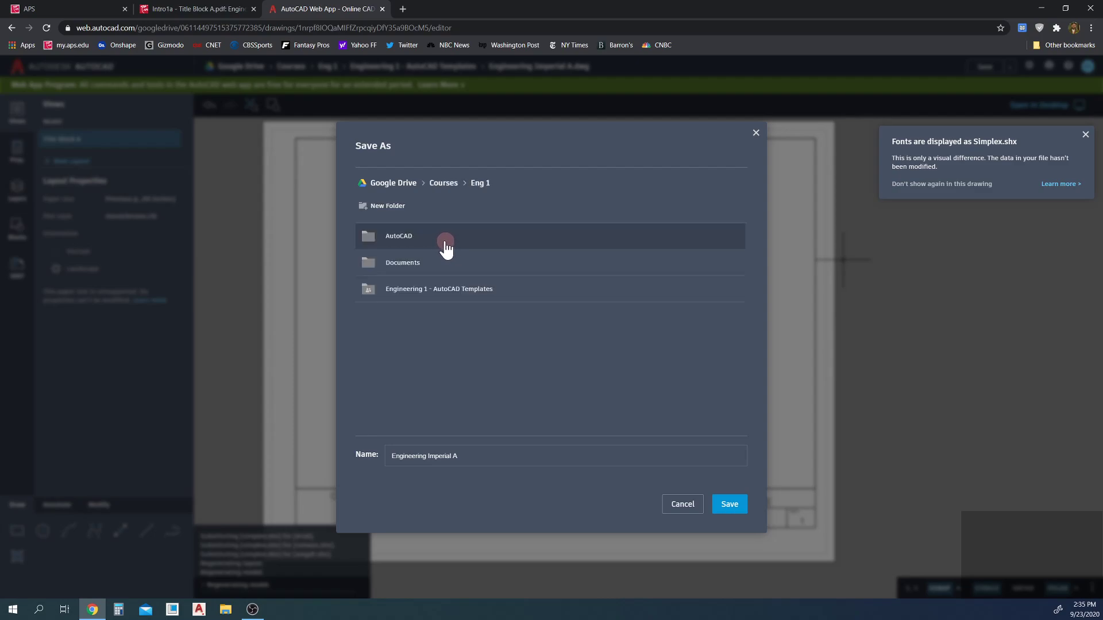
click(395, 246)
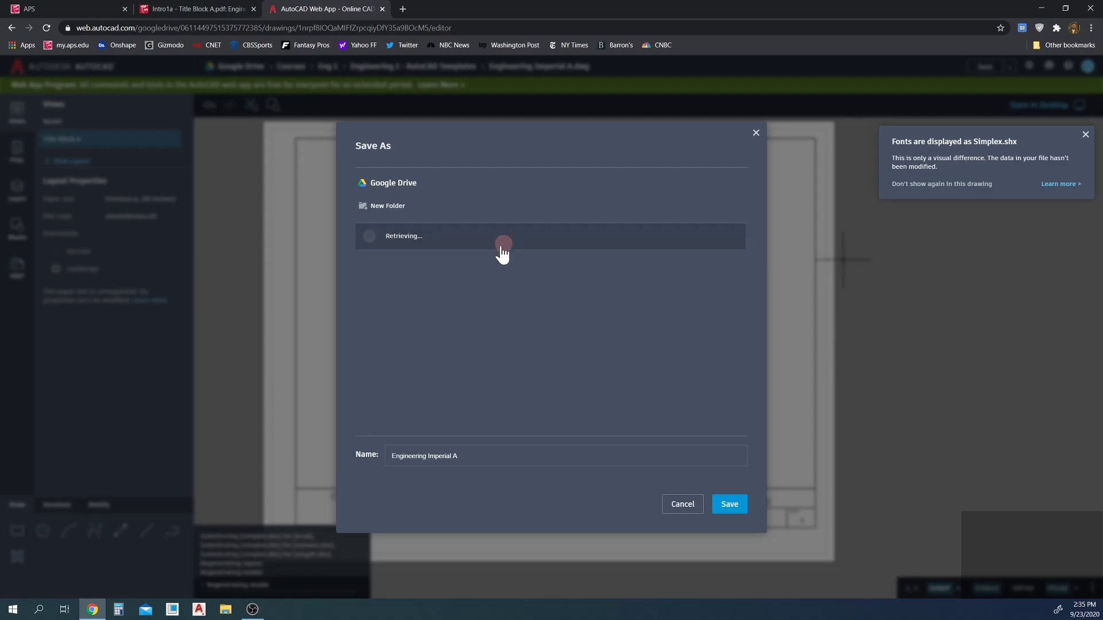
Name the copy Intro 1, save it, and dismiss the font display notice
click(468, 454)
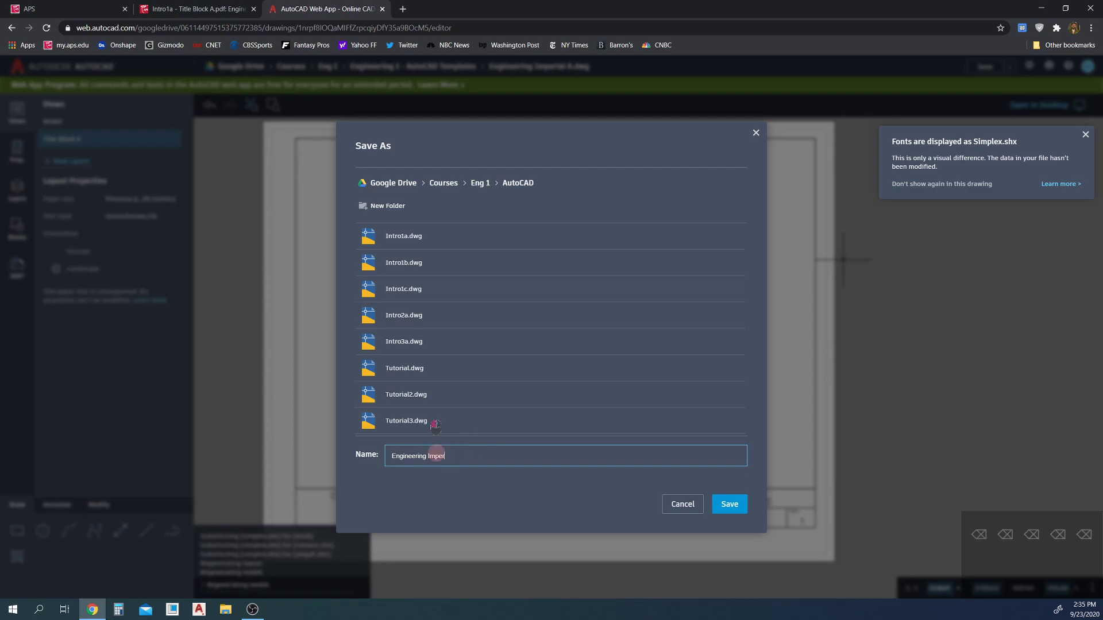
click(477, 486)
key(BackSpace)
key(BackSpace)
key(BackSpace)
key(BackSpace)
key(BackSpace)
key(BackSpace)
key(BackSpace)
key(BackSpace)
key(BackSpace)
key(BackSpace)
key(BackSpace)
key(BackSpace)
key(BackSpace)
key(BackSpace)
key(BackSpace)
key(BackSpace)
key(BackSpace)
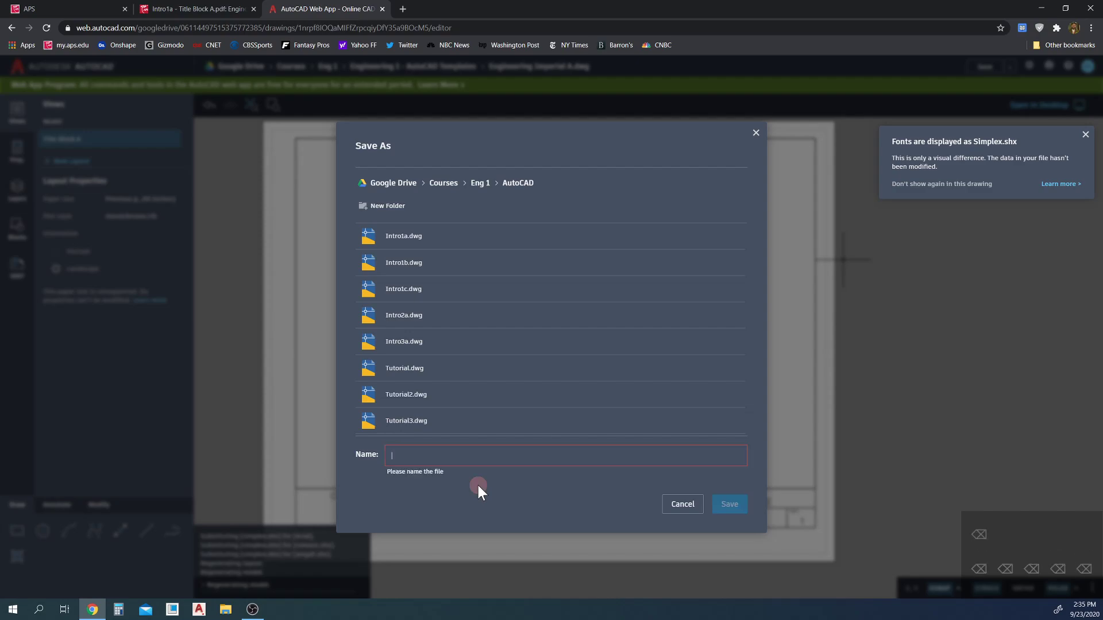
text(Intro 1)
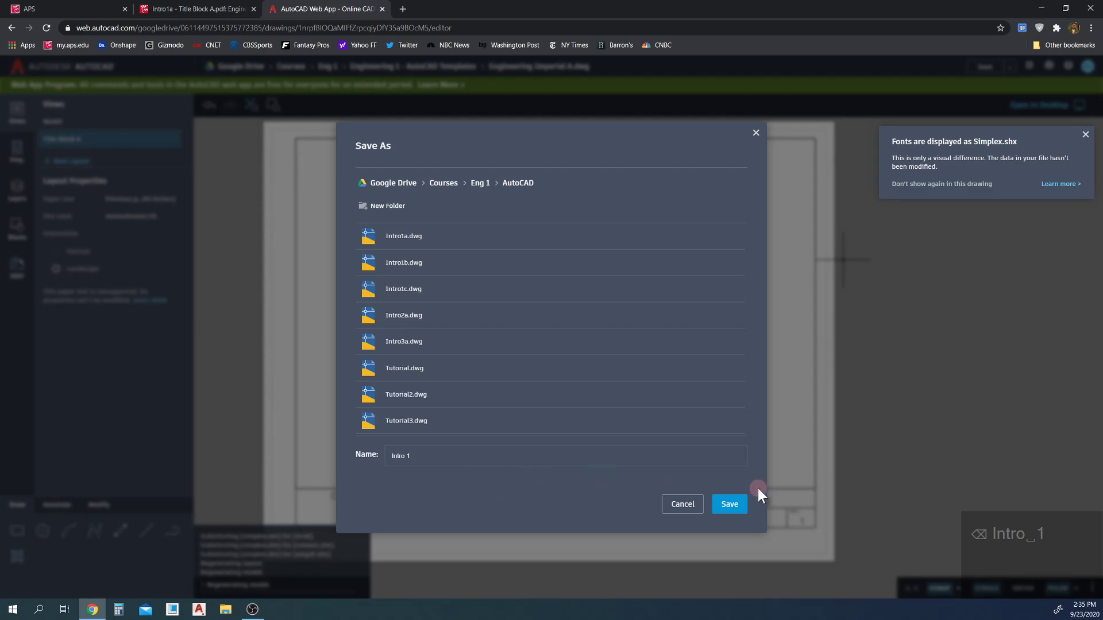
click(729, 505)
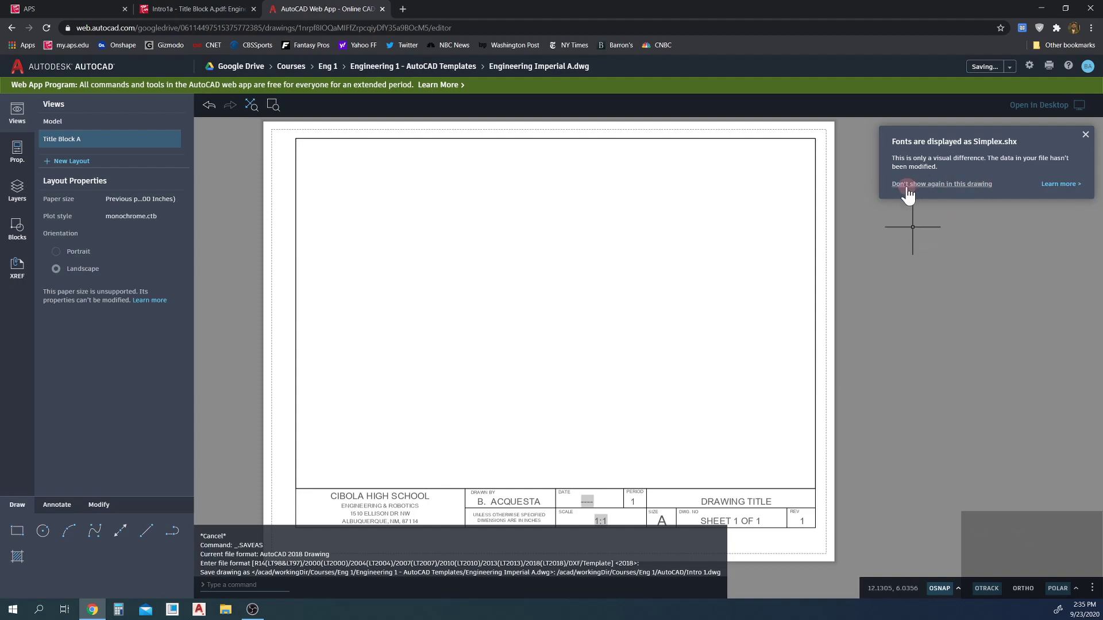
click(1085, 136)
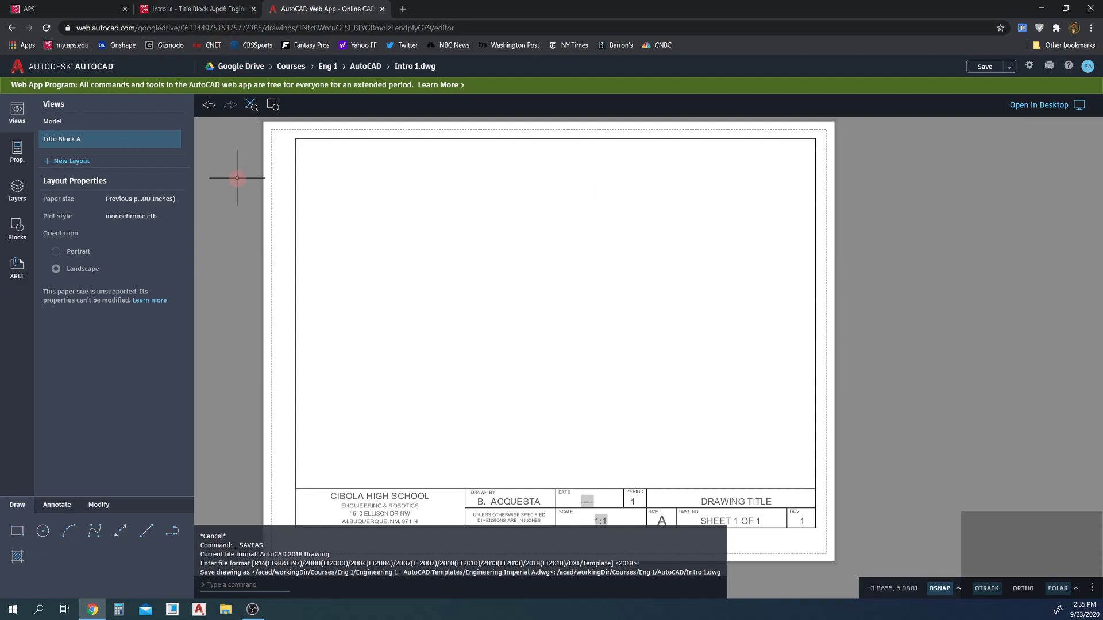
Switch the drawing from the Title Block A layout to model space
middle_drag(270, 223, 298, 229)
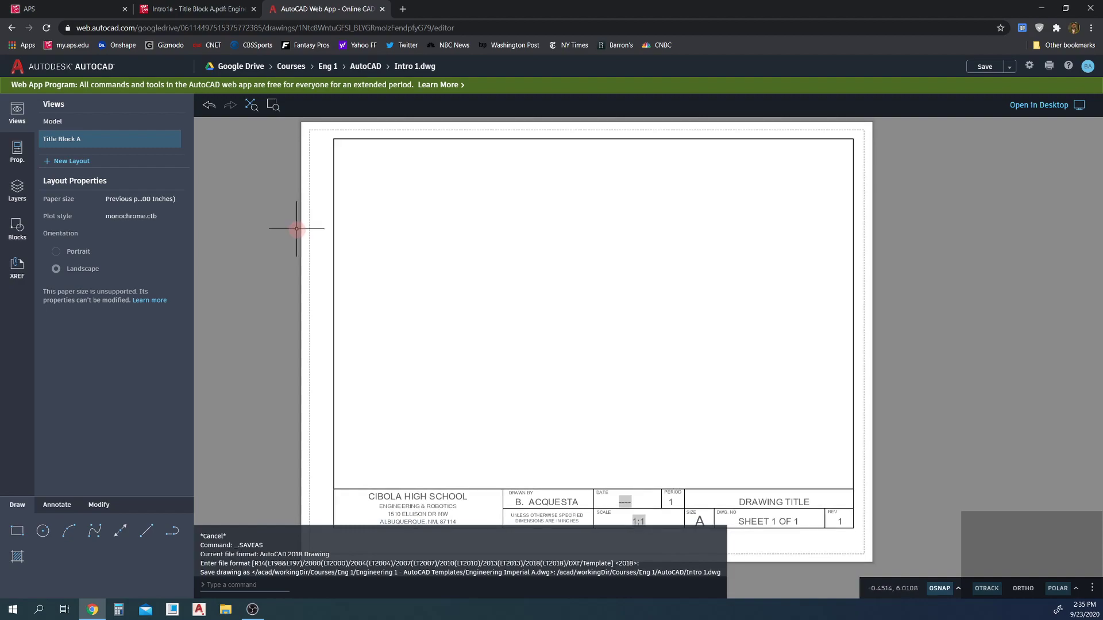
click(69, 123)
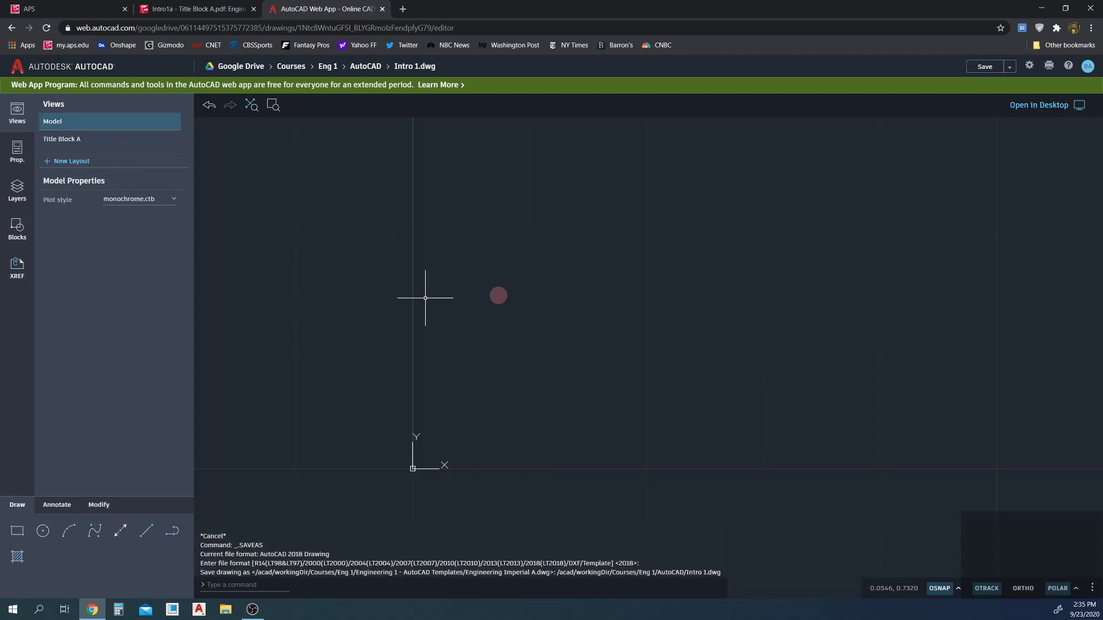
scroll(537, 301, down, 2)
middle_drag(536, 301, 539, 322)
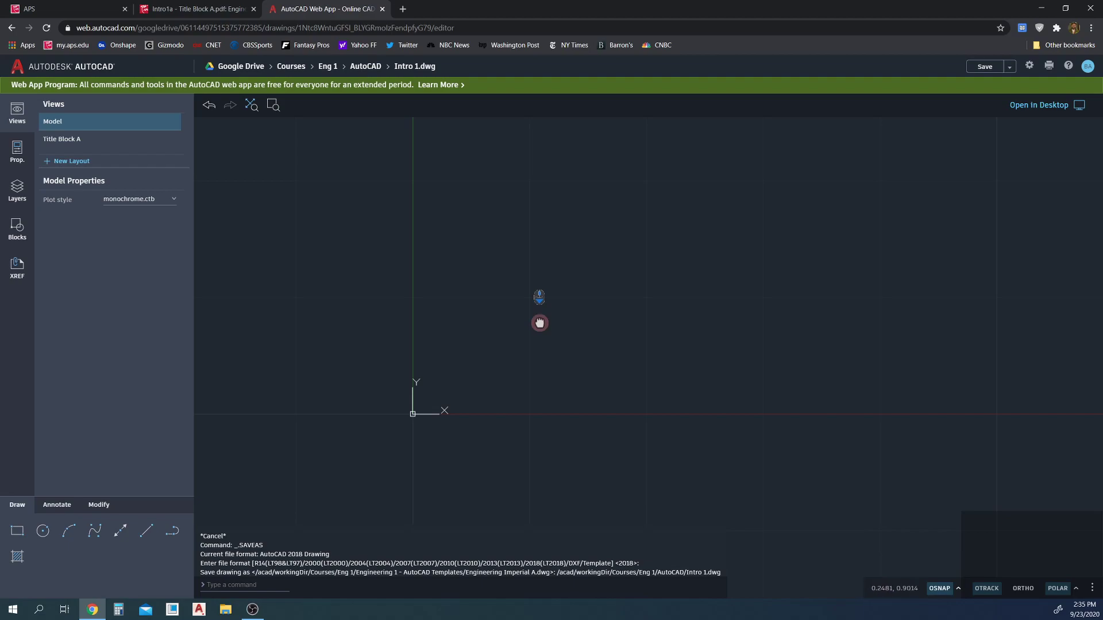
scroll(539, 322, down, 5)
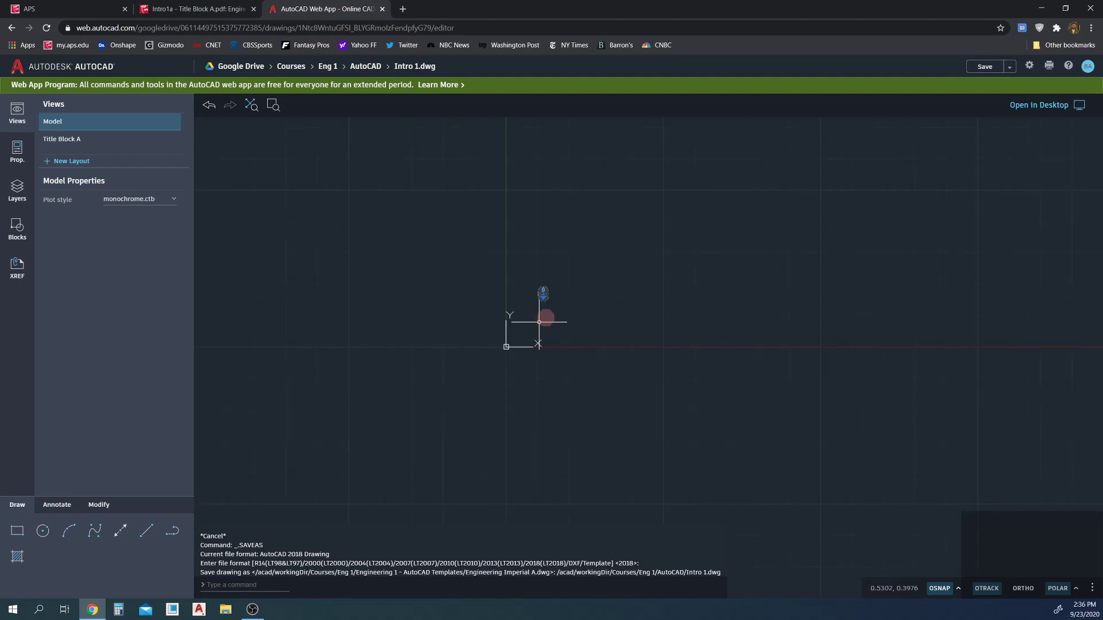
middle_drag(552, 319, 512, 357)
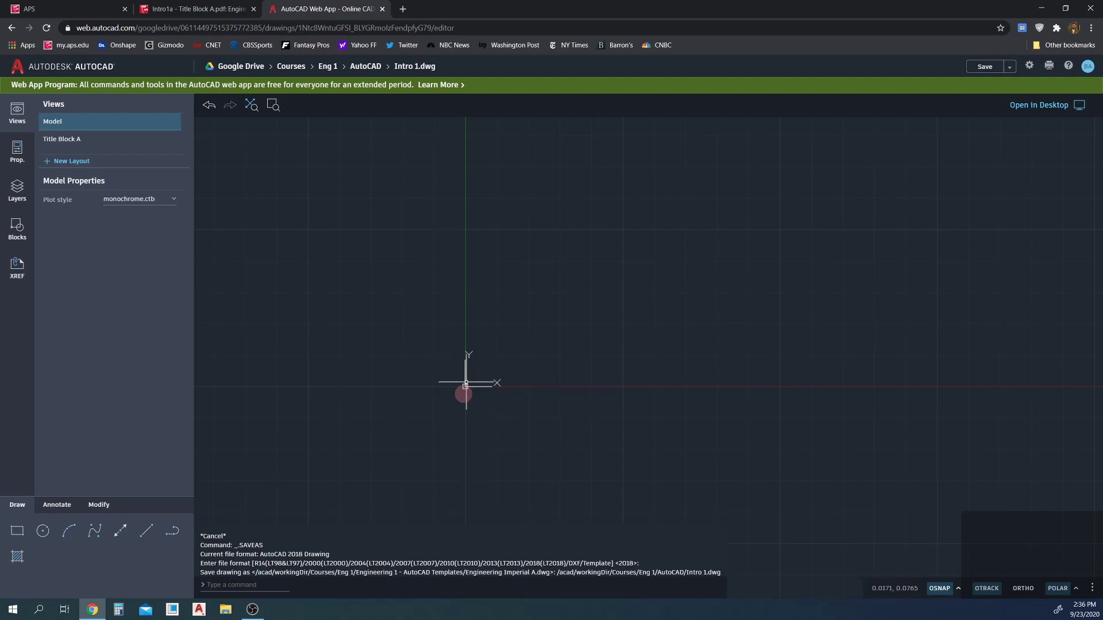
Check the Intro1a reference PDF and draw a horizontal base line from 0,0, 3 inches long toward positive X
click(218, 8)
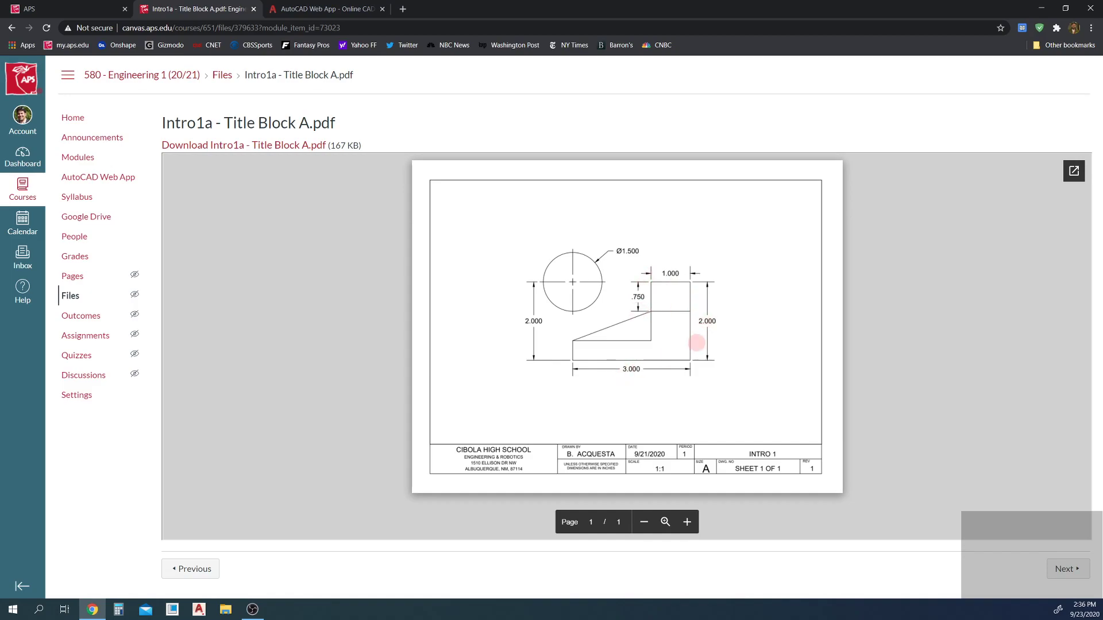
click(329, 9)
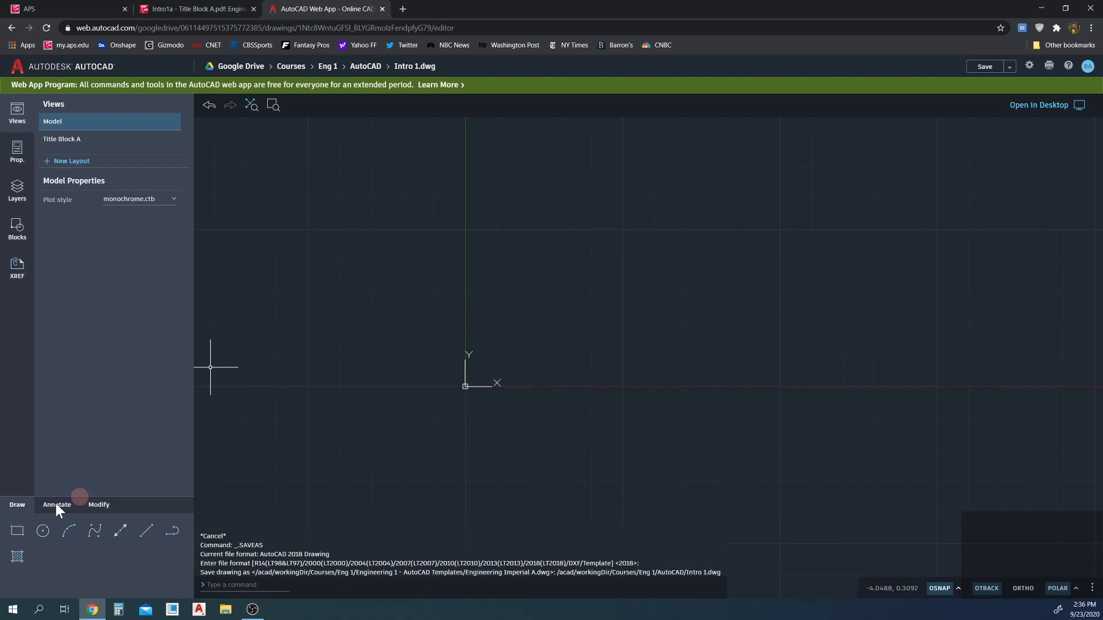
click(149, 534)
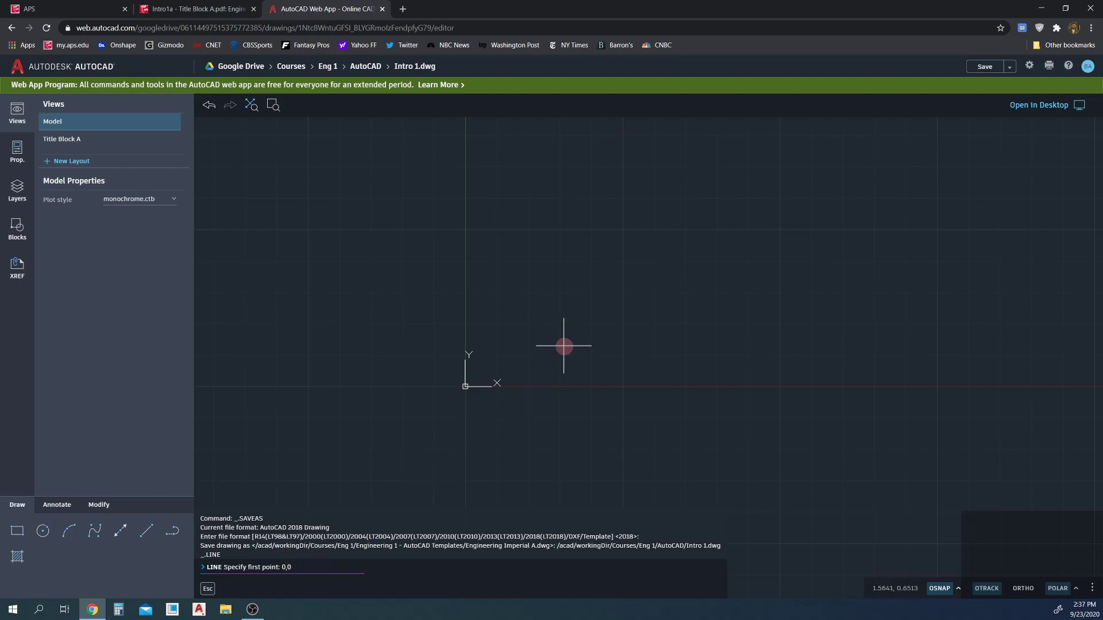
key(Return)
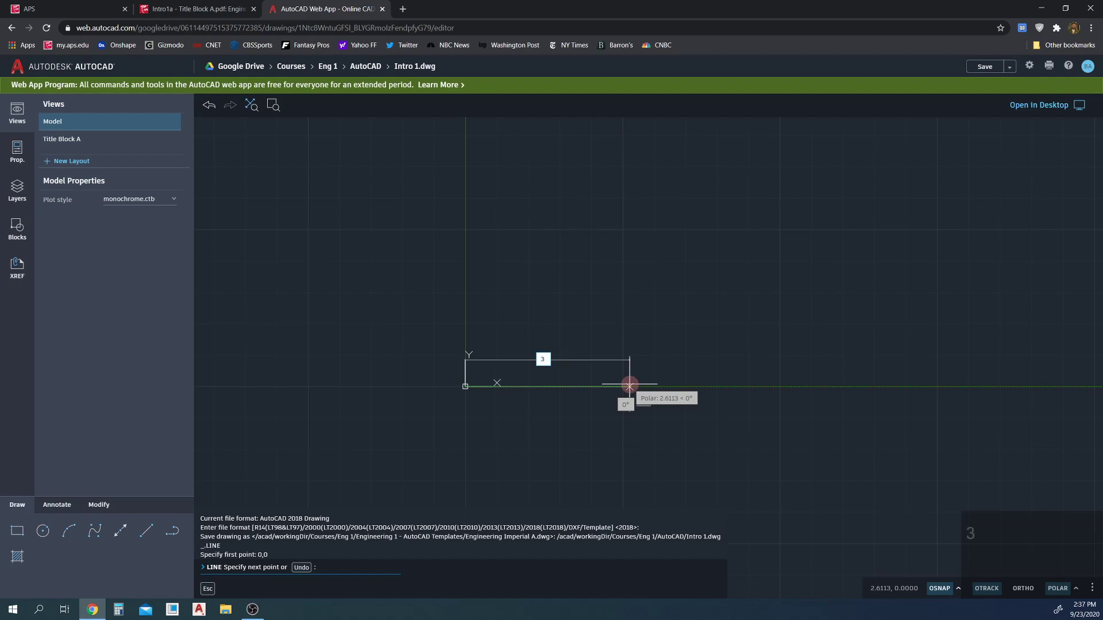
key(Return)
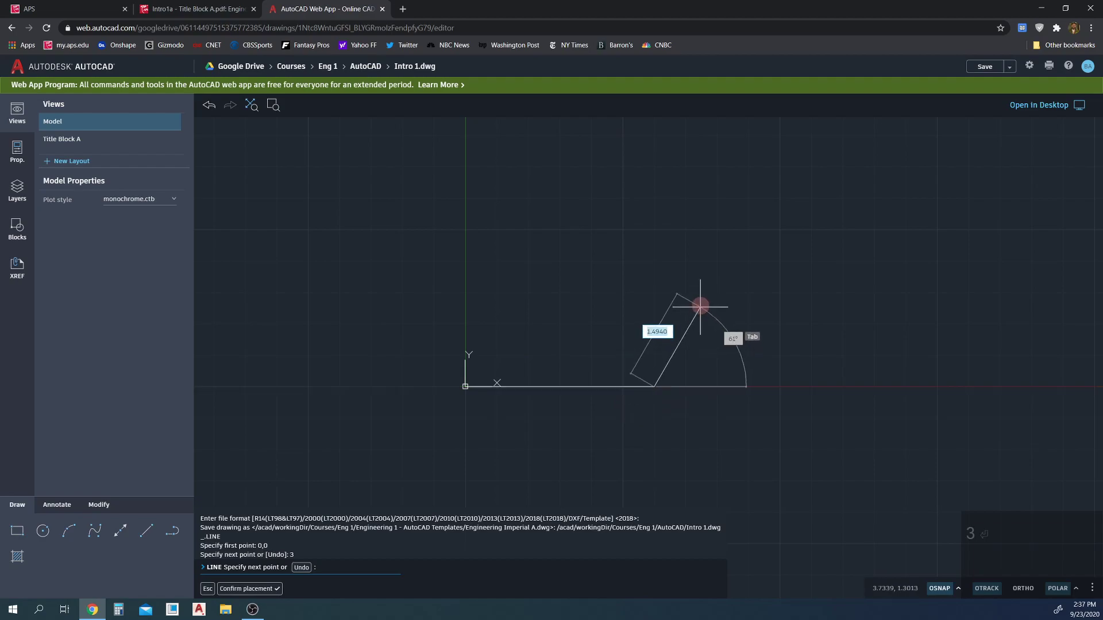
key(Escape)
key(Escape)
key(Escape)
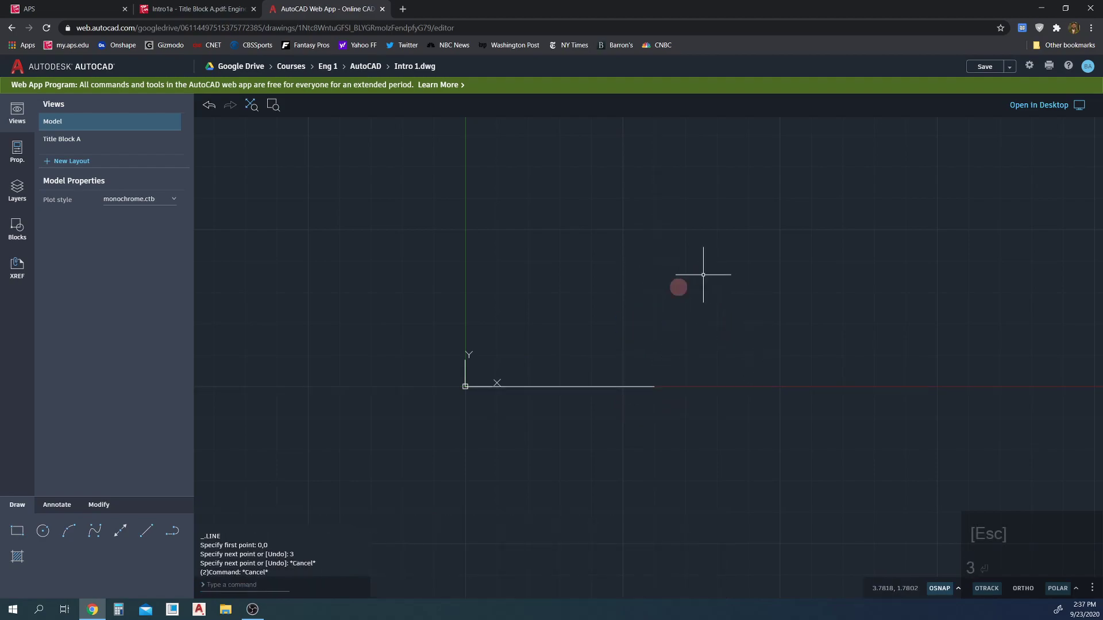
Draw a 2-inch line straight up from the base line's right end, continued by a 1-inch line to the left
click(179, 12)
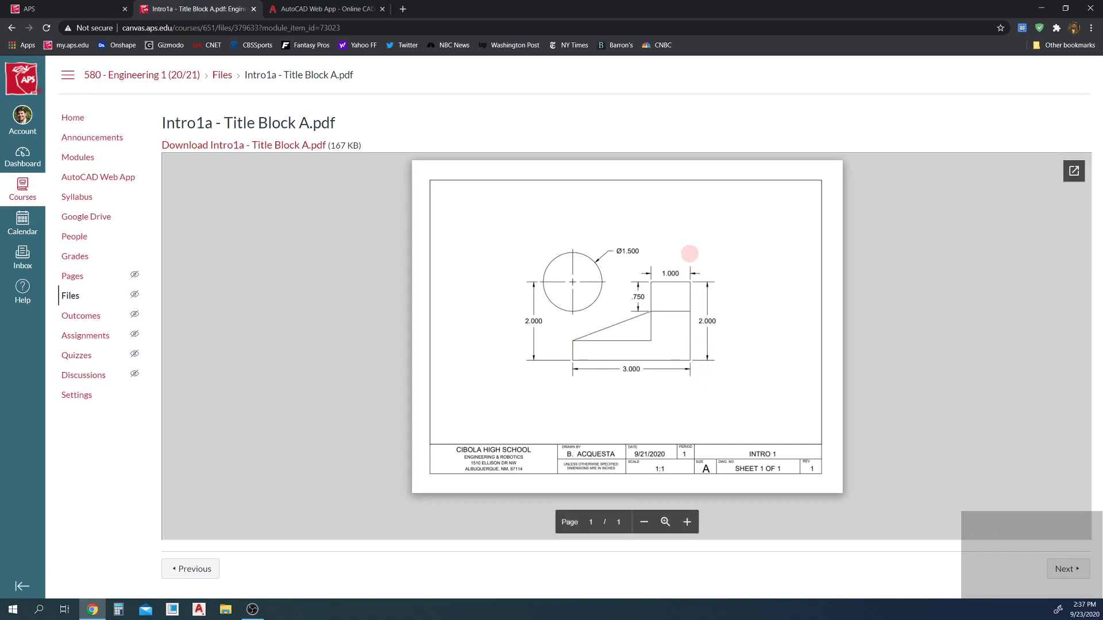
click(322, 6)
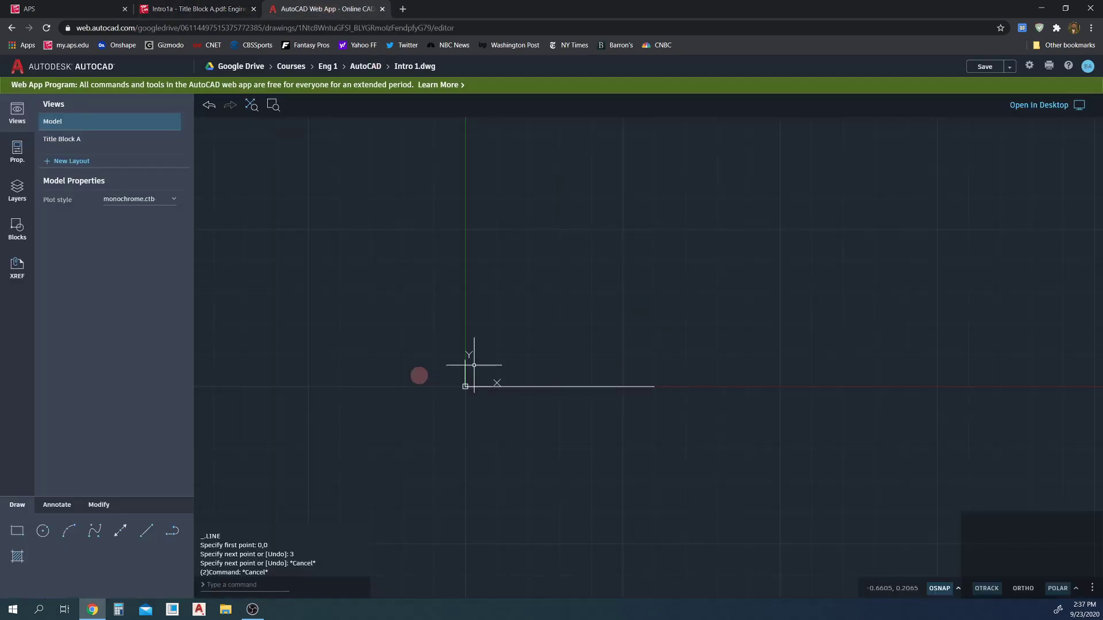
click(147, 533)
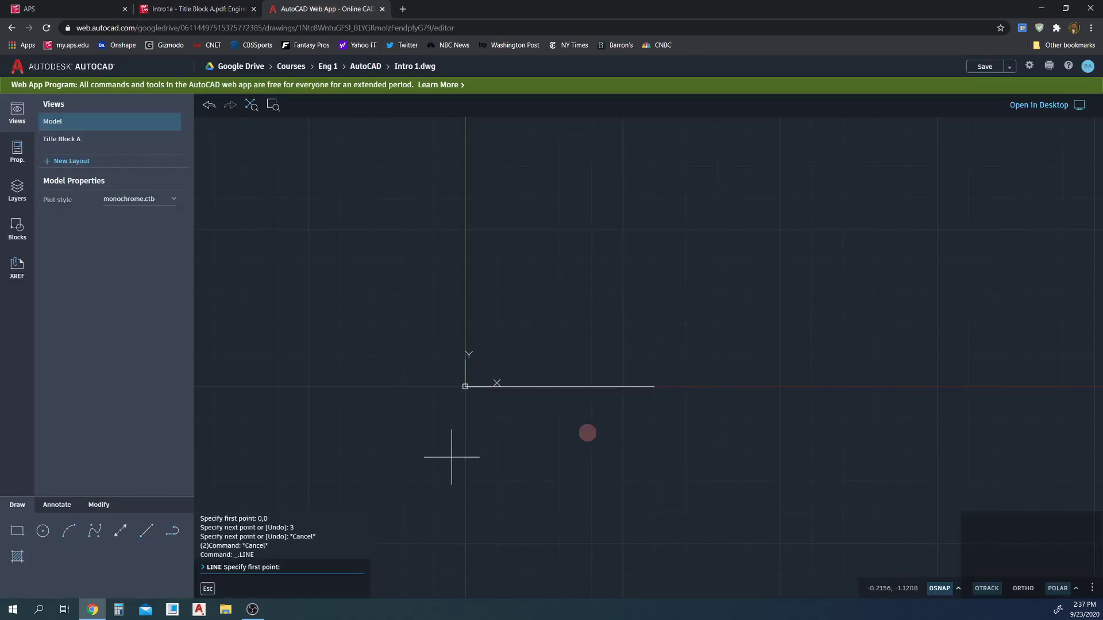
click(654, 386)
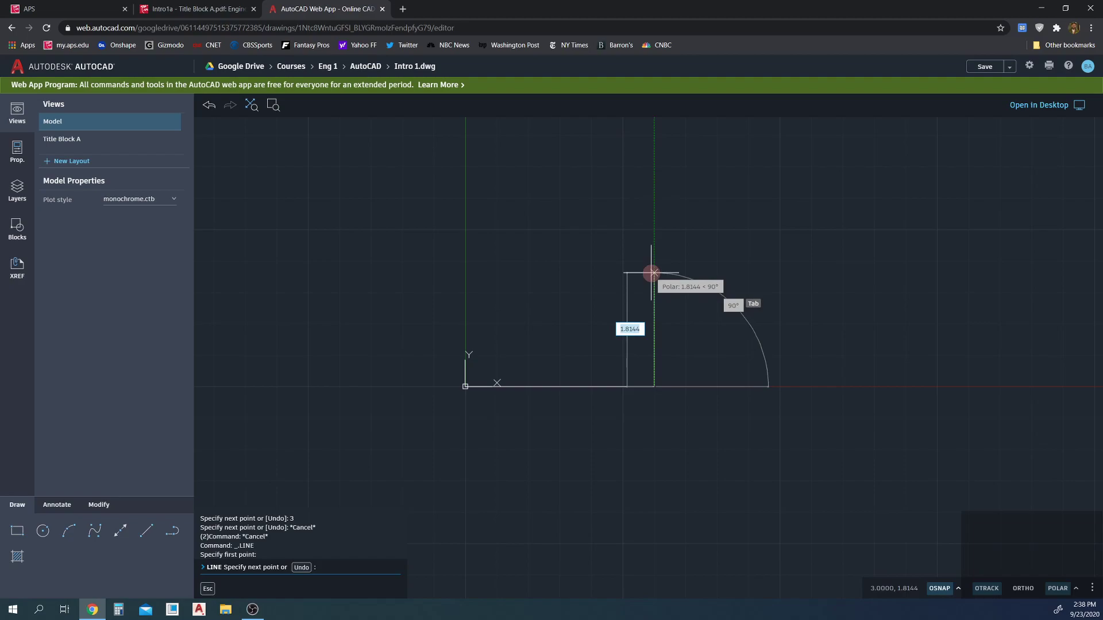
text(2)
key(Return)
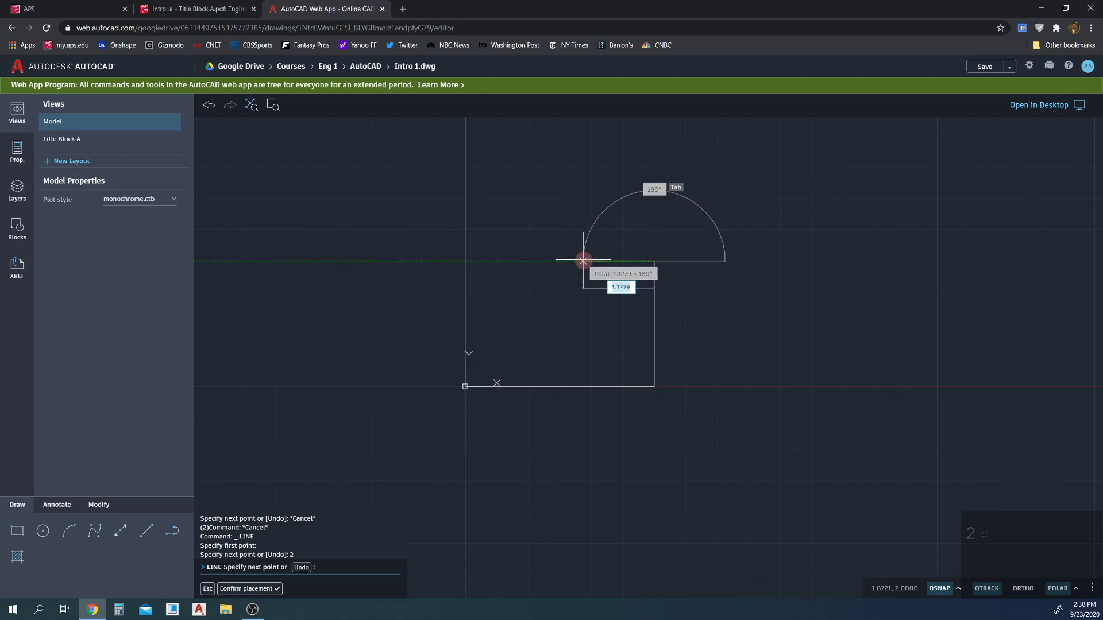
text(1)
key(Return)
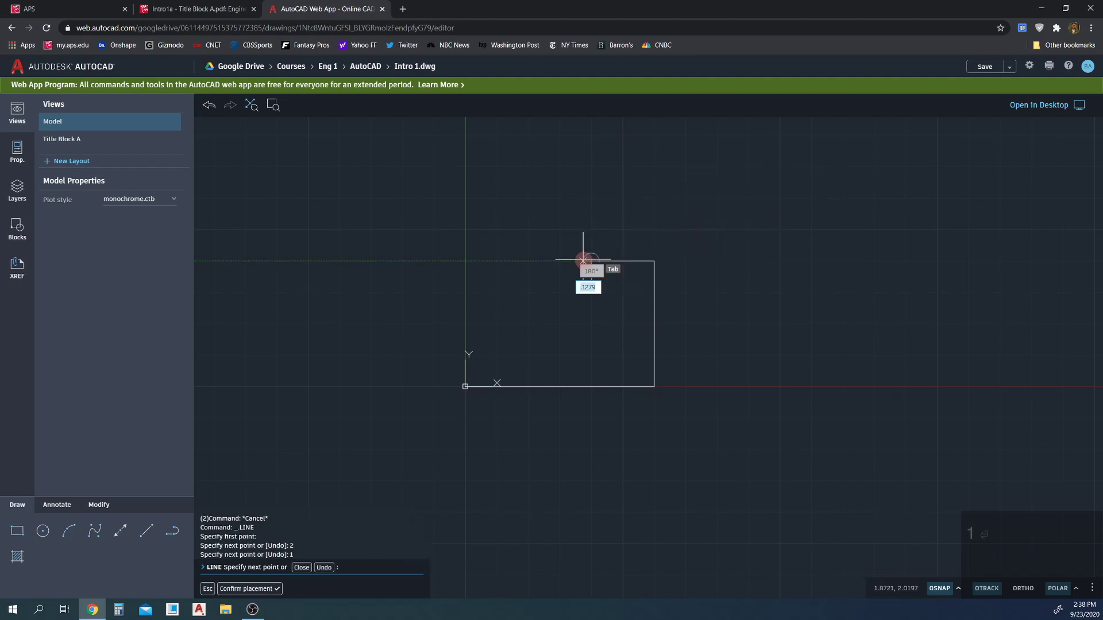
key(Escape)
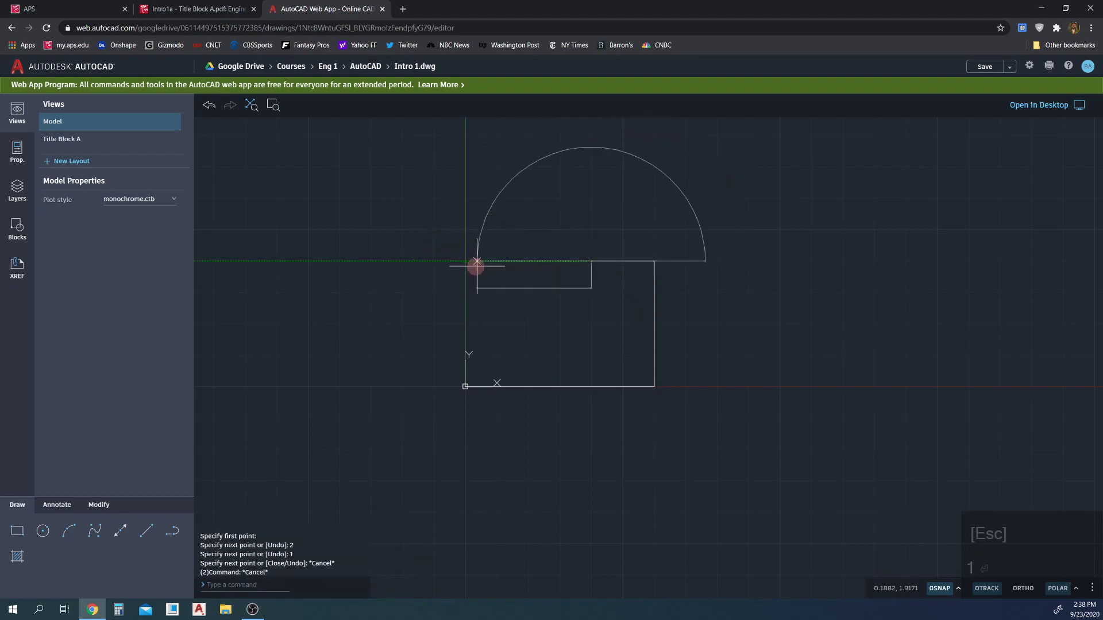
Draw a 1.5-inch line straight down from the left end of the 1-inch top line
click(226, 8)
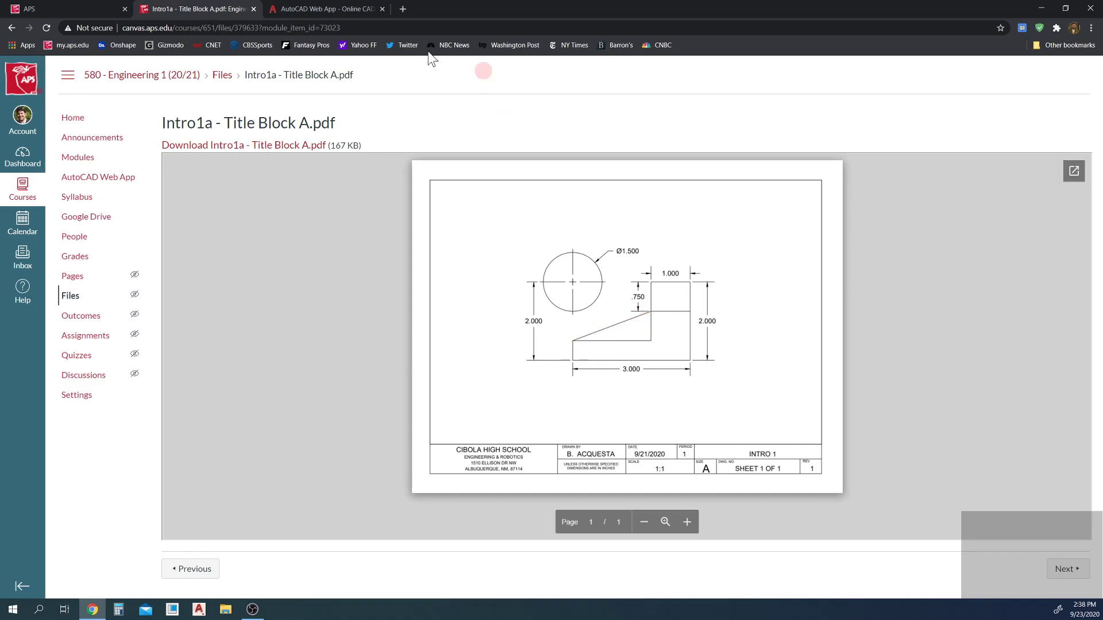
click(294, 9)
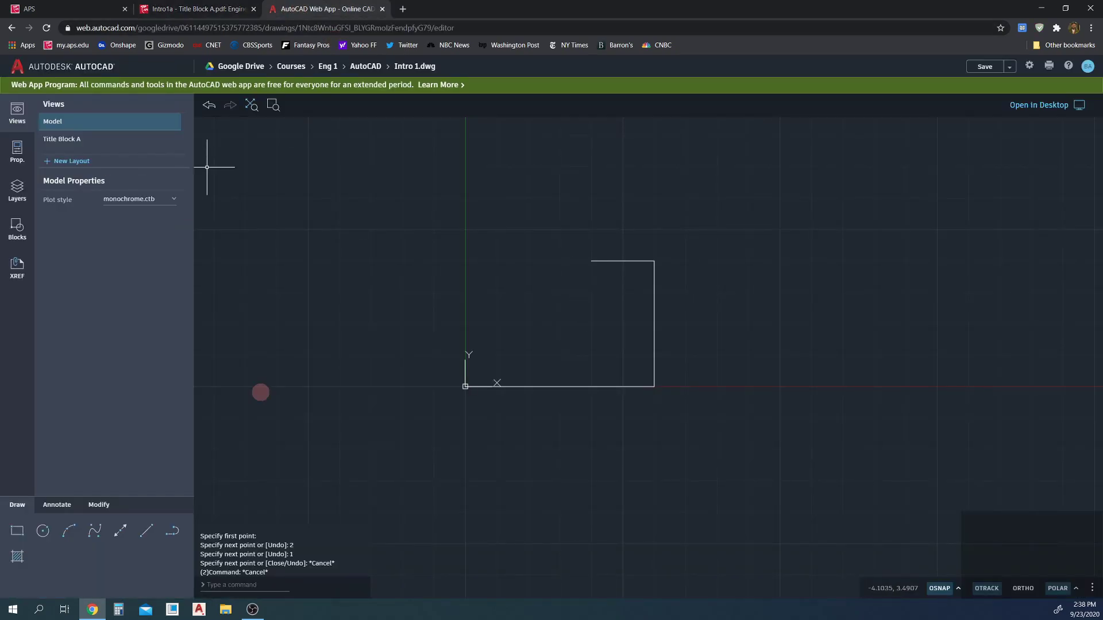
click(146, 531)
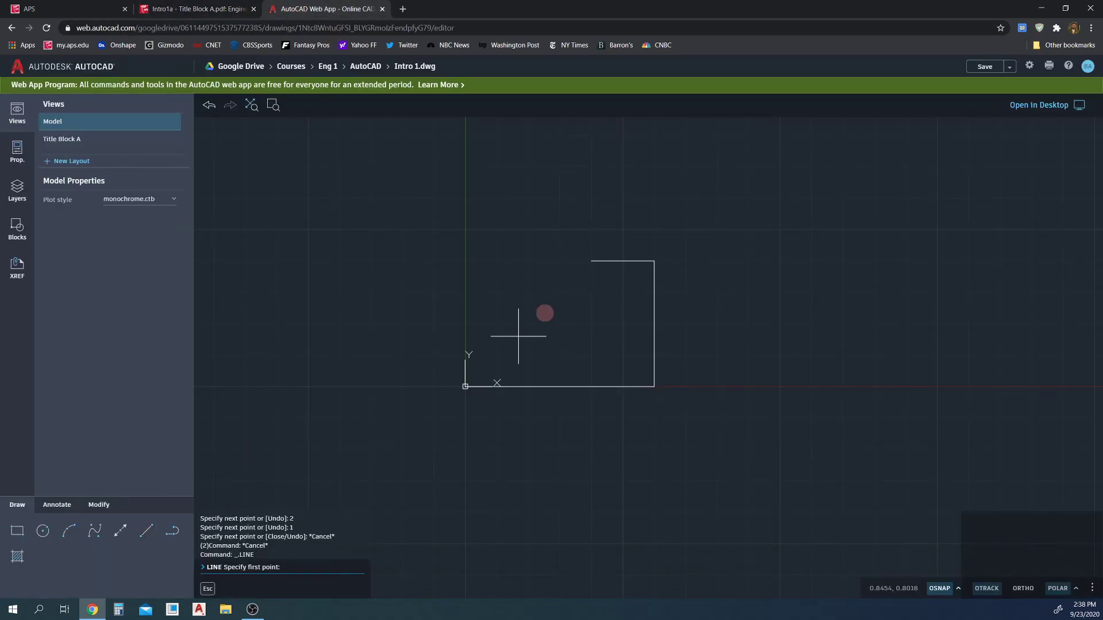
click(592, 262)
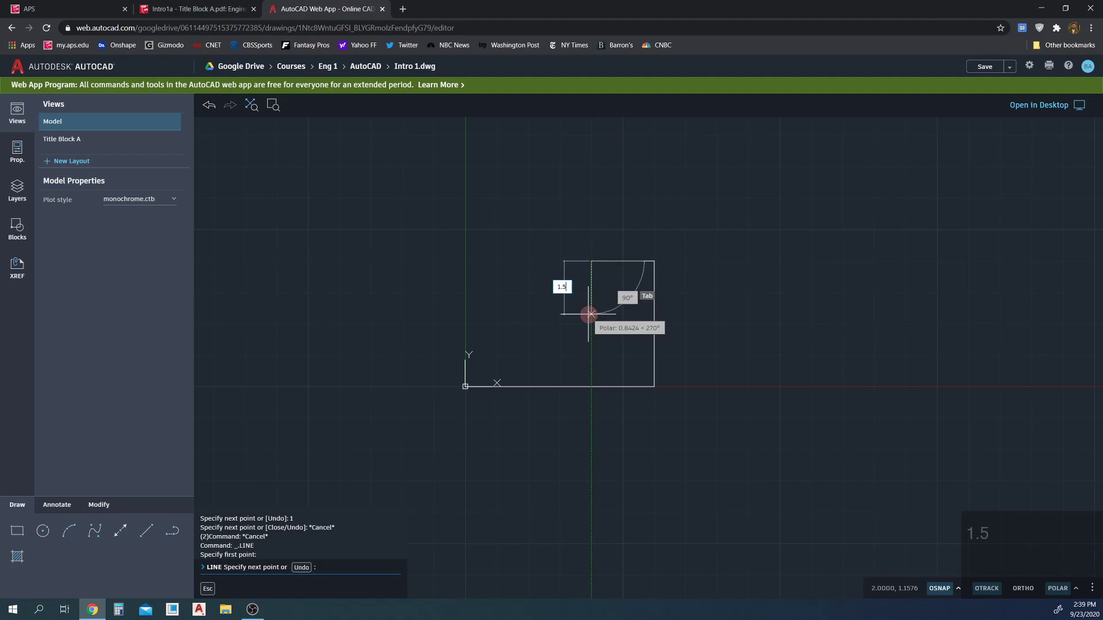
key(Return)
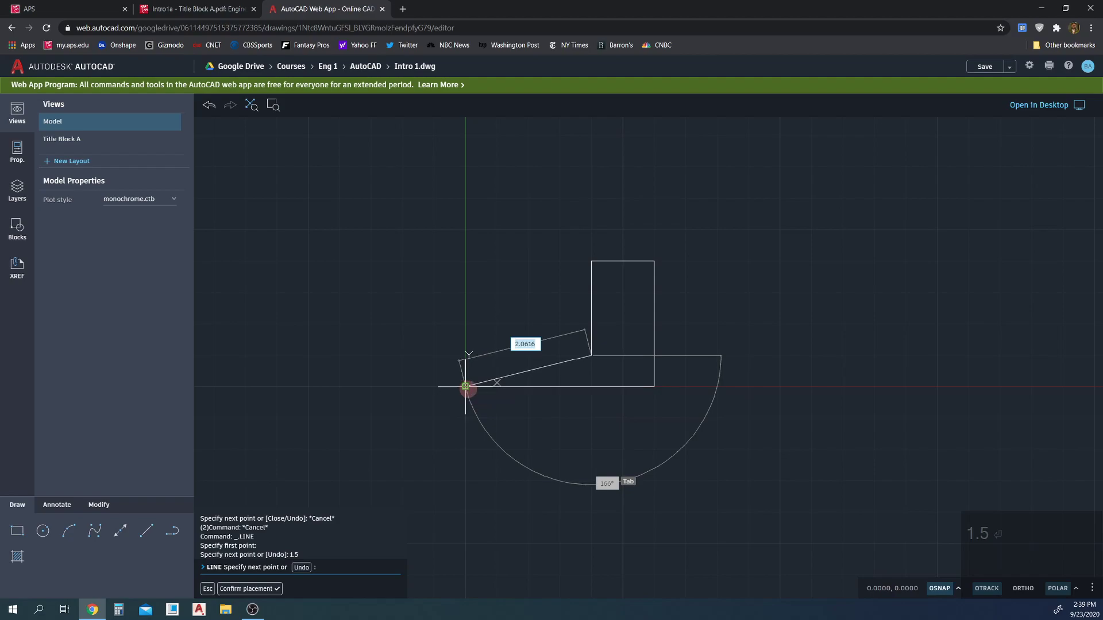
Close the outline with a horizontal line from the inner corner to directly above the origin and a vertical line down to 0,0
click(465, 353)
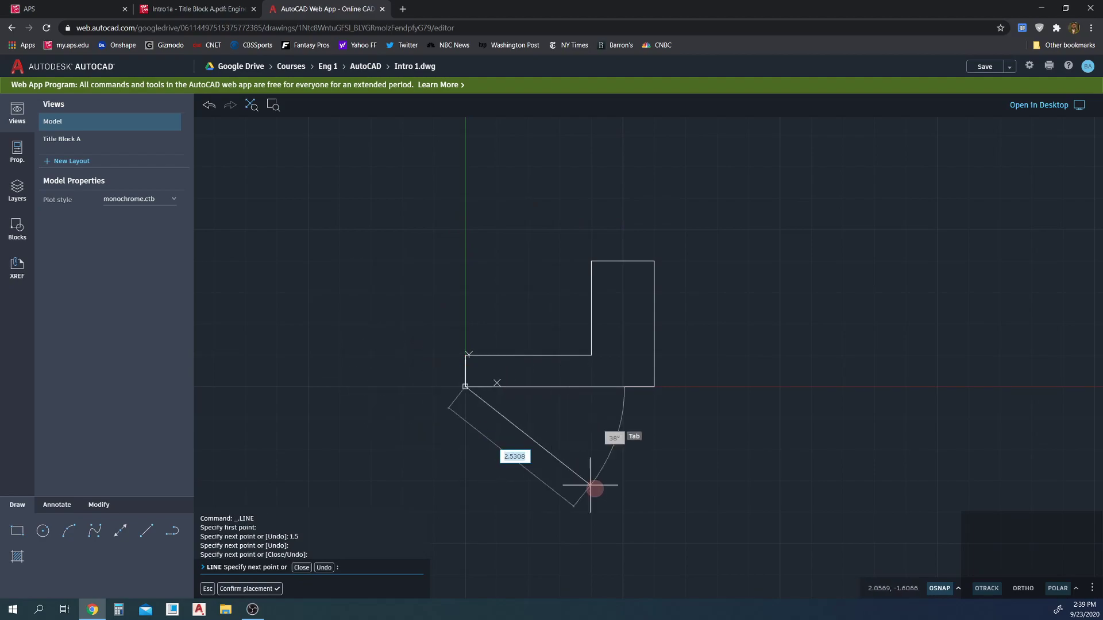
key(Escape)
key(Escape)
key(Escape)
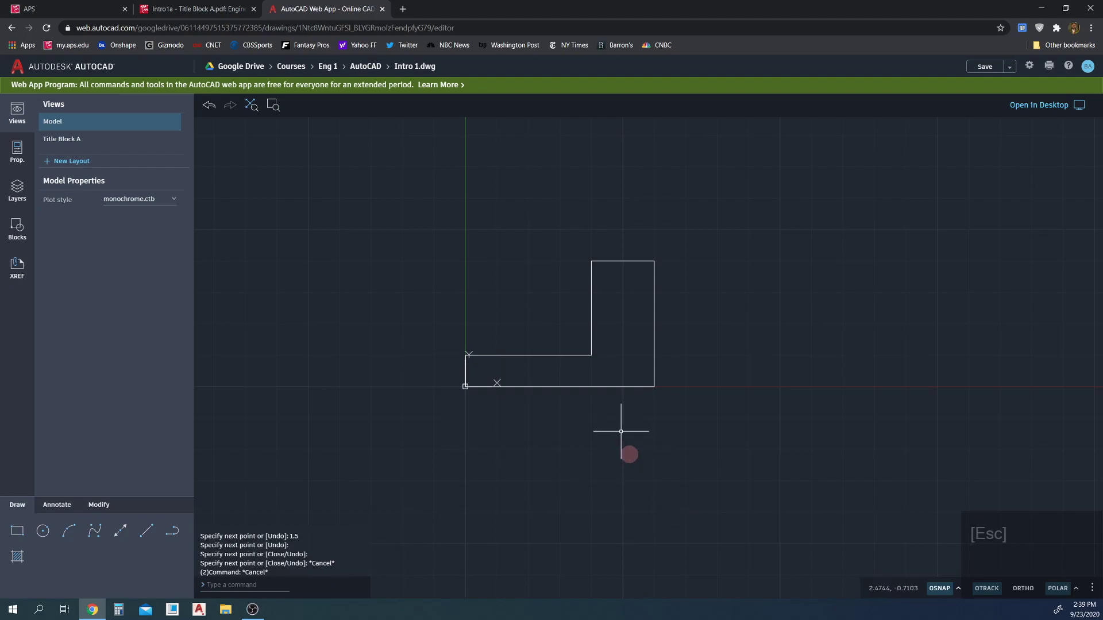
Review which object snap modes are enabled in the drawing settings
mouse_move(629, 424)
middle_down()
mouse_move(628, 454)
mouse_move(1023, 109)
middle_up()
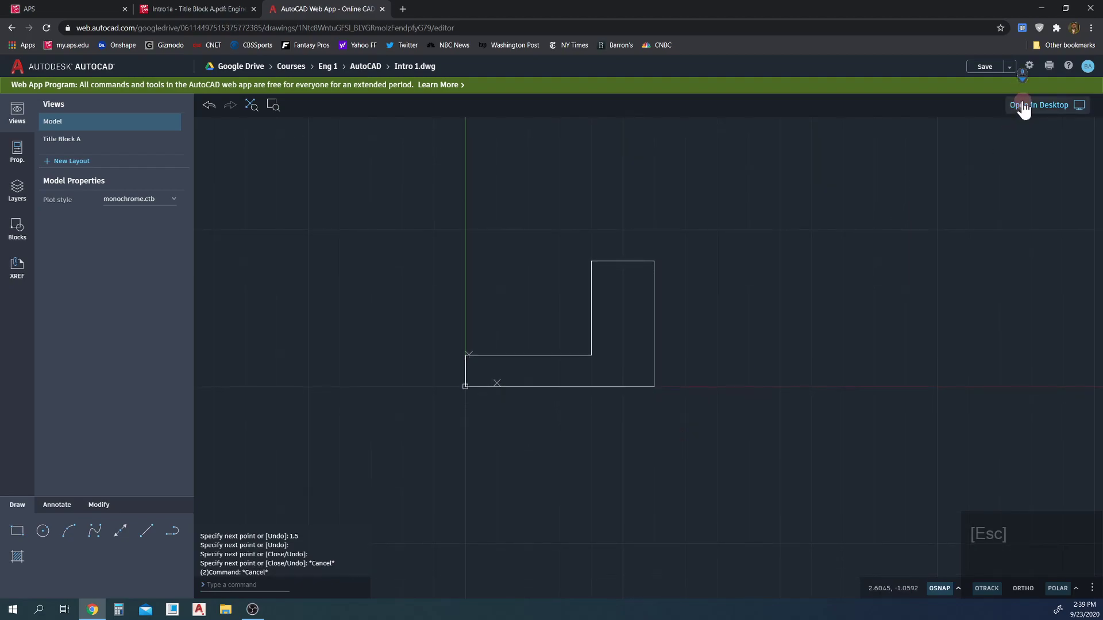
click(1030, 65)
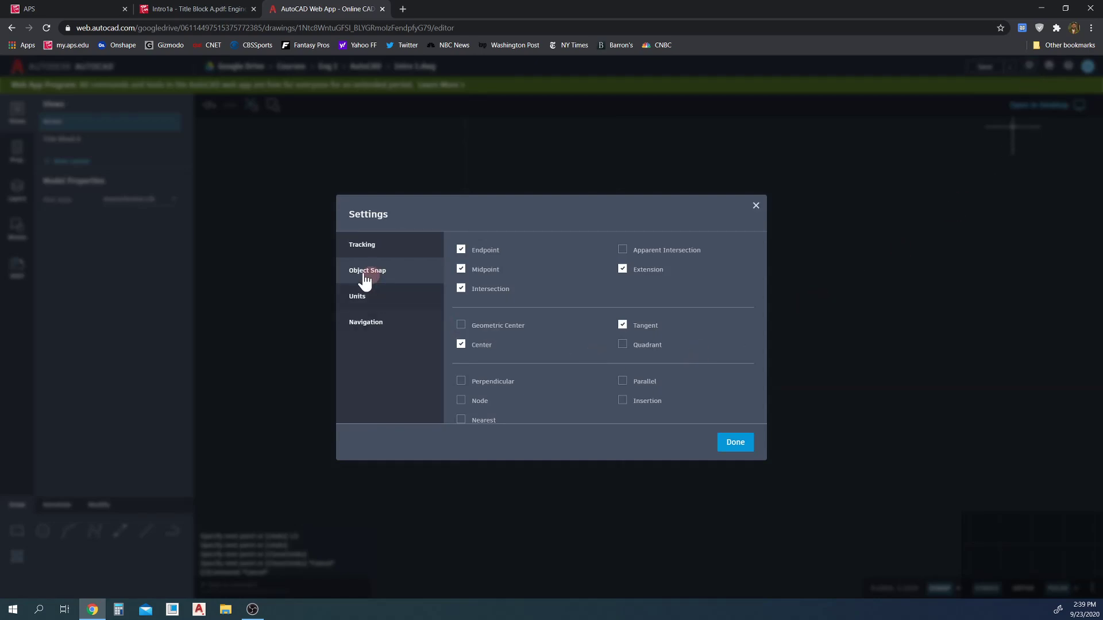
click(517, 285)
click(737, 442)
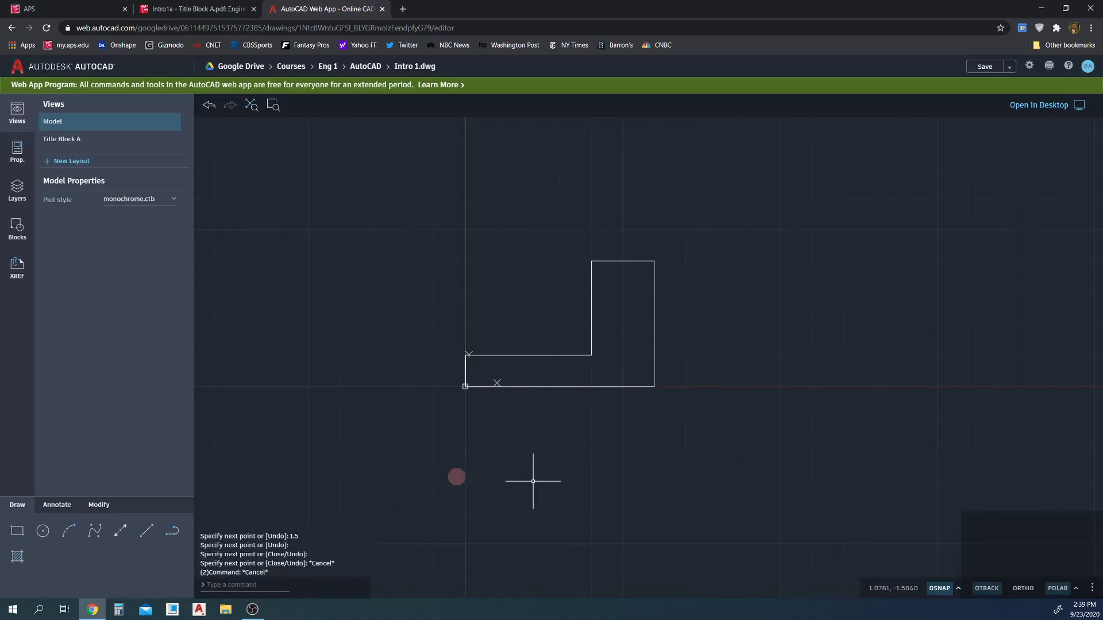
Draw a sloped line from the left edge's upper end to the inner vertical edge's midpoint, continued horizontally to the right edge
click(147, 539)
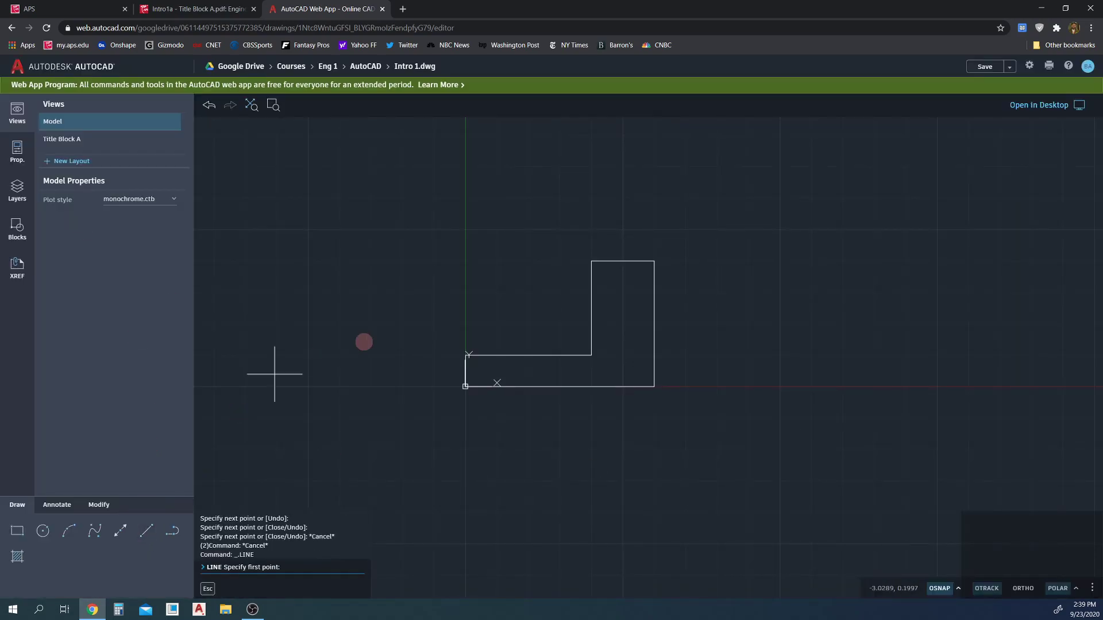
click(466, 355)
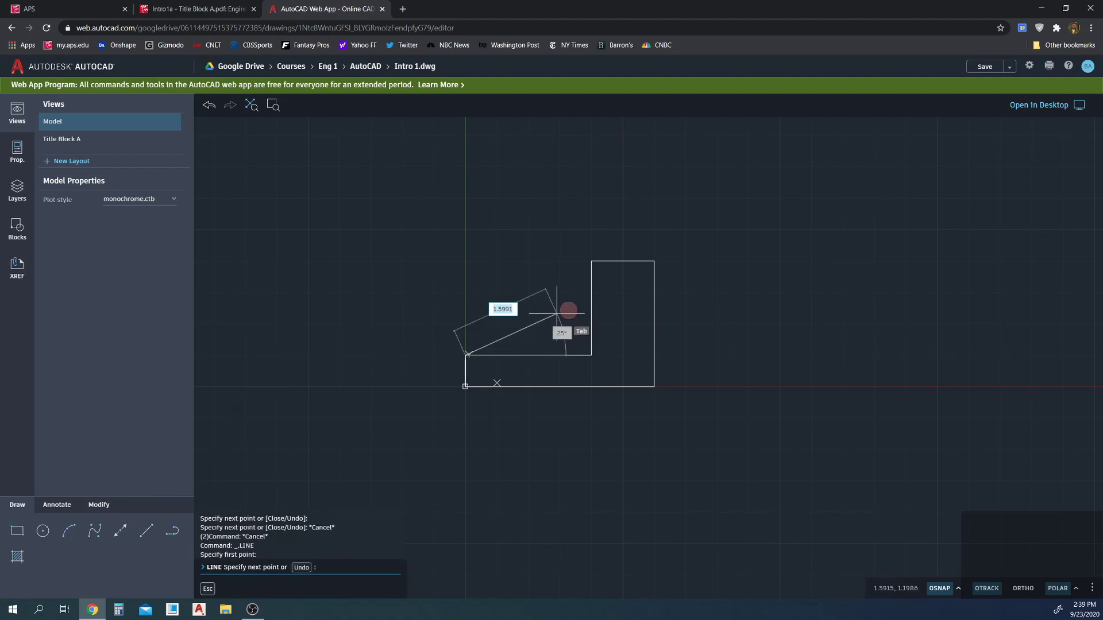
click(591, 308)
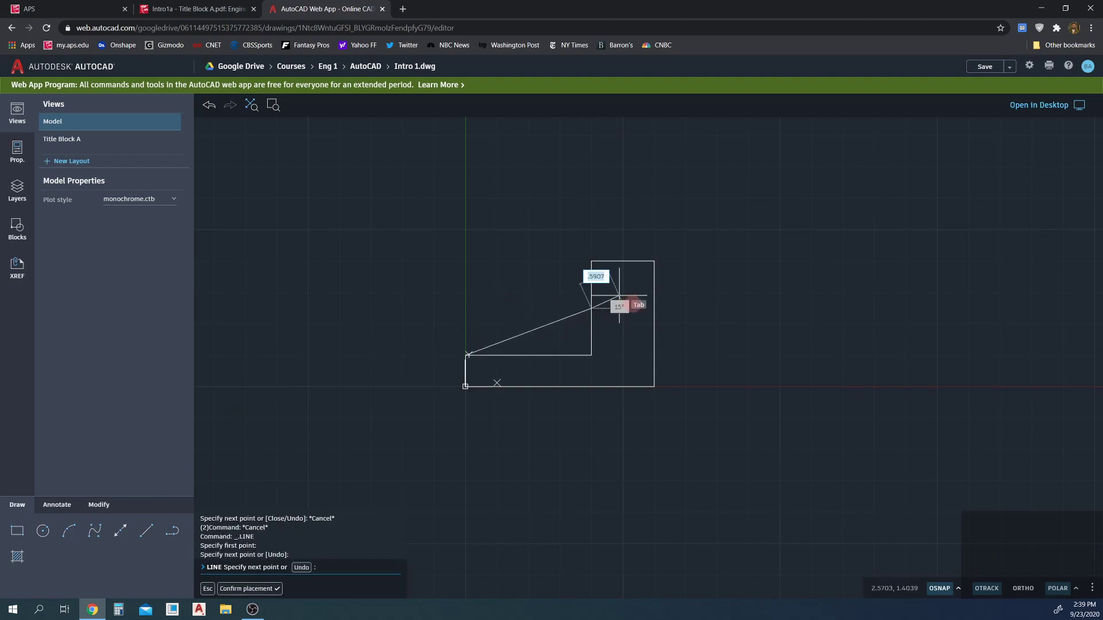
click(653, 309)
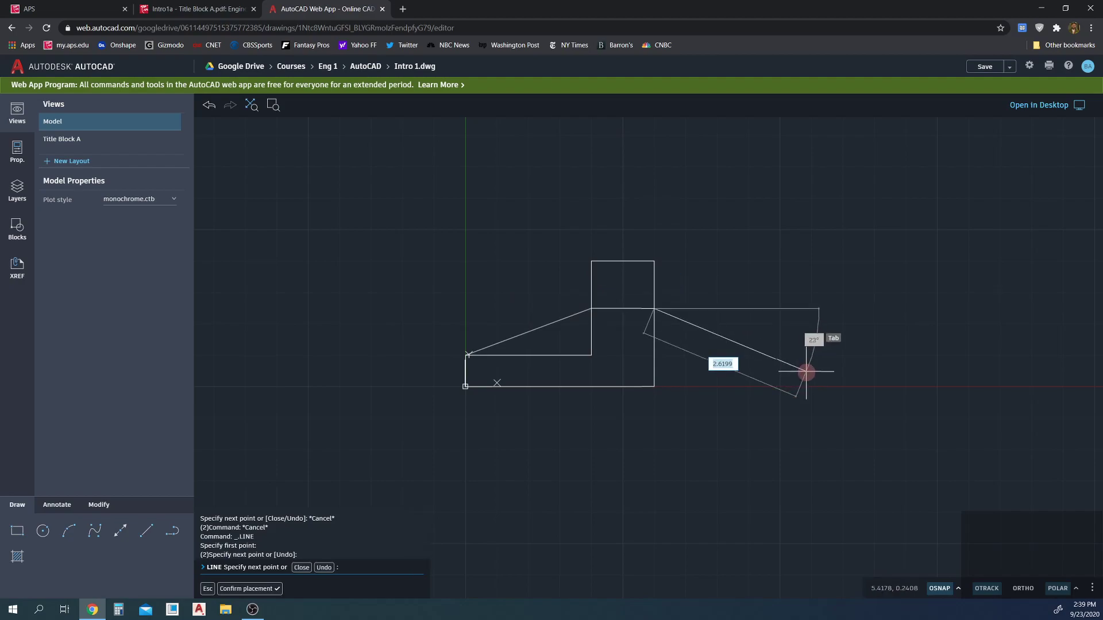
key(Escape)
click(702, 363)
mouse_move(701, 363)
middle_down()
mouse_move(667, 351)
mouse_move(783, 362)
middle_up()
scroll(666, 354, up, 2)
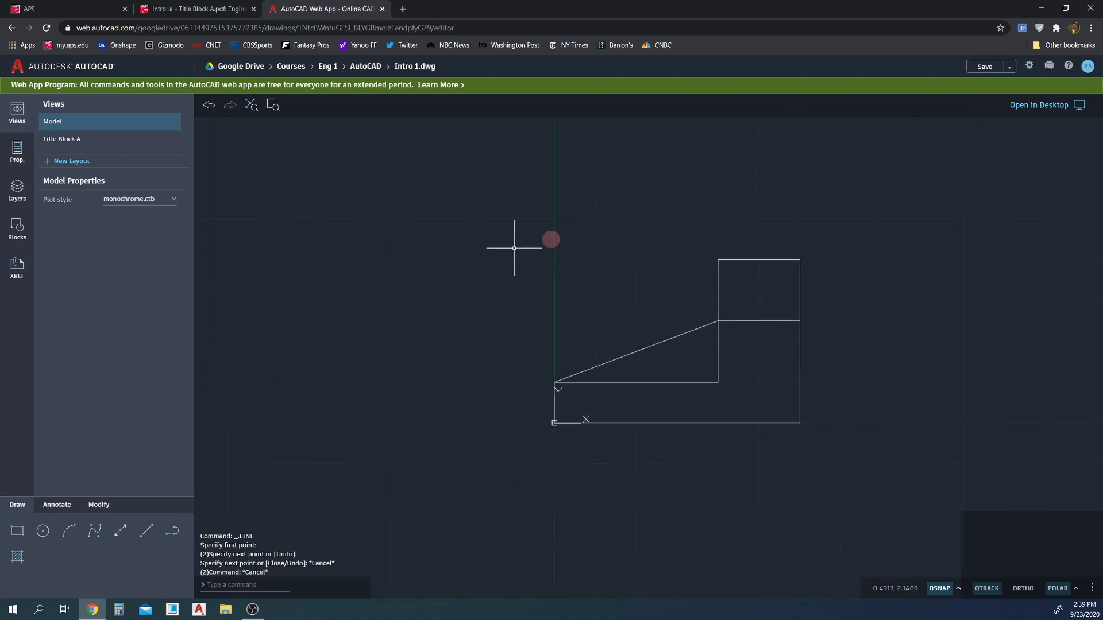
Check the Intro1a reference PDF and draw a circle of radius .75 centred 2 inches directly above the origin
click(194, 8)
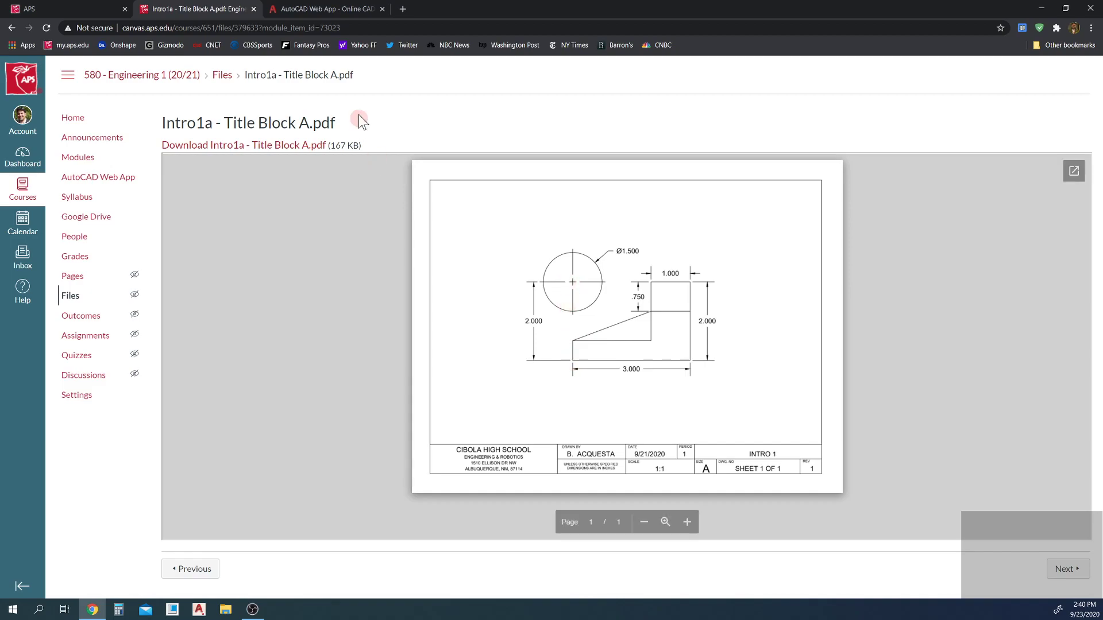
click(315, 10)
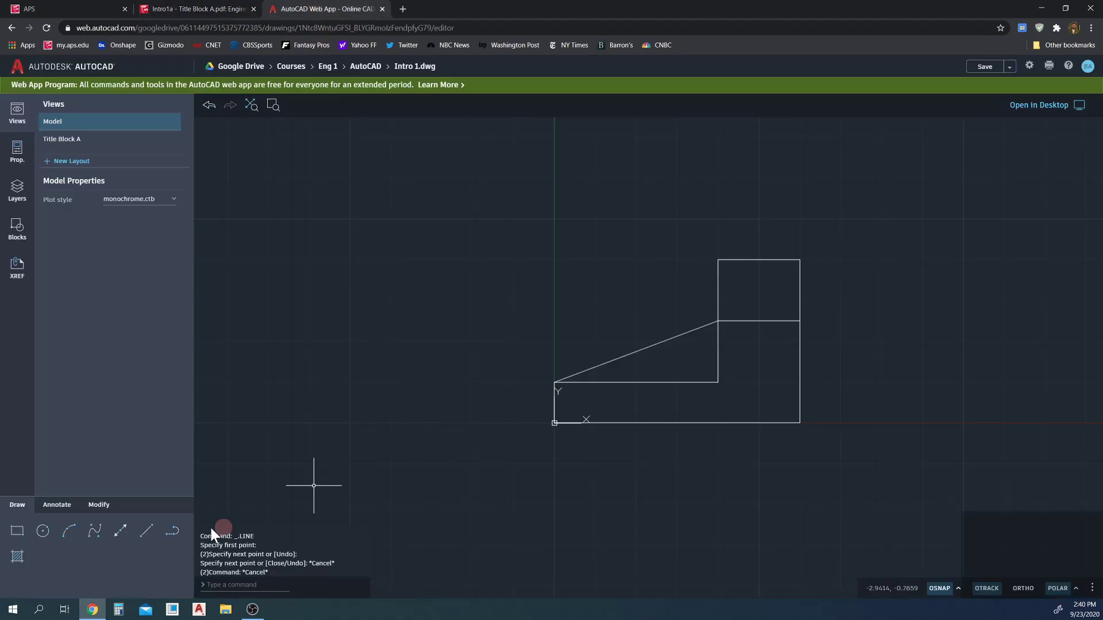
click(42, 531)
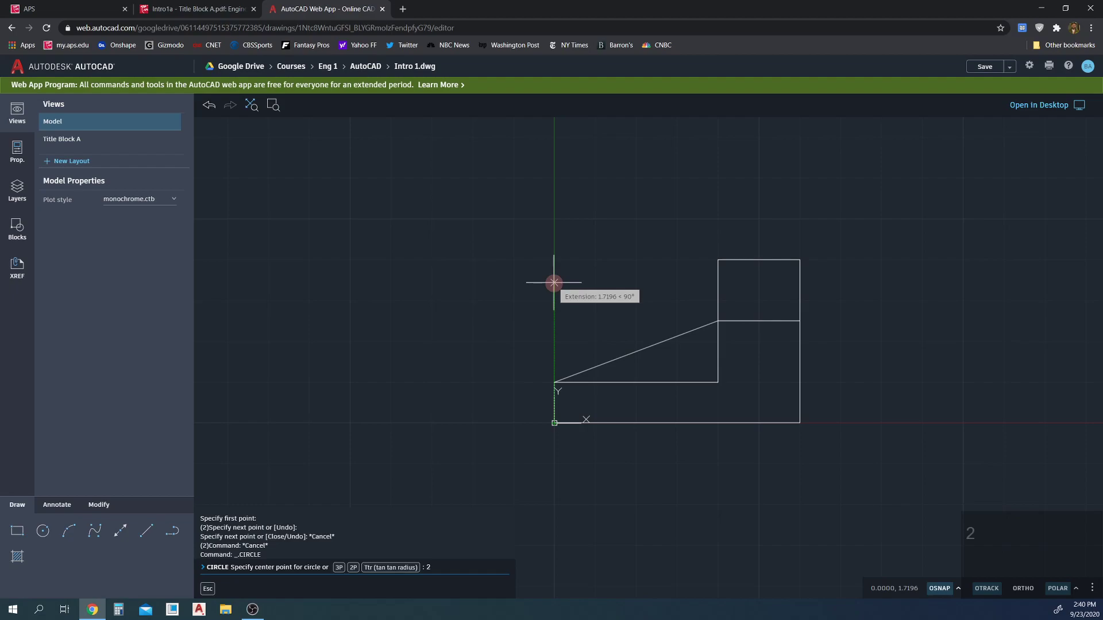
key(Return)
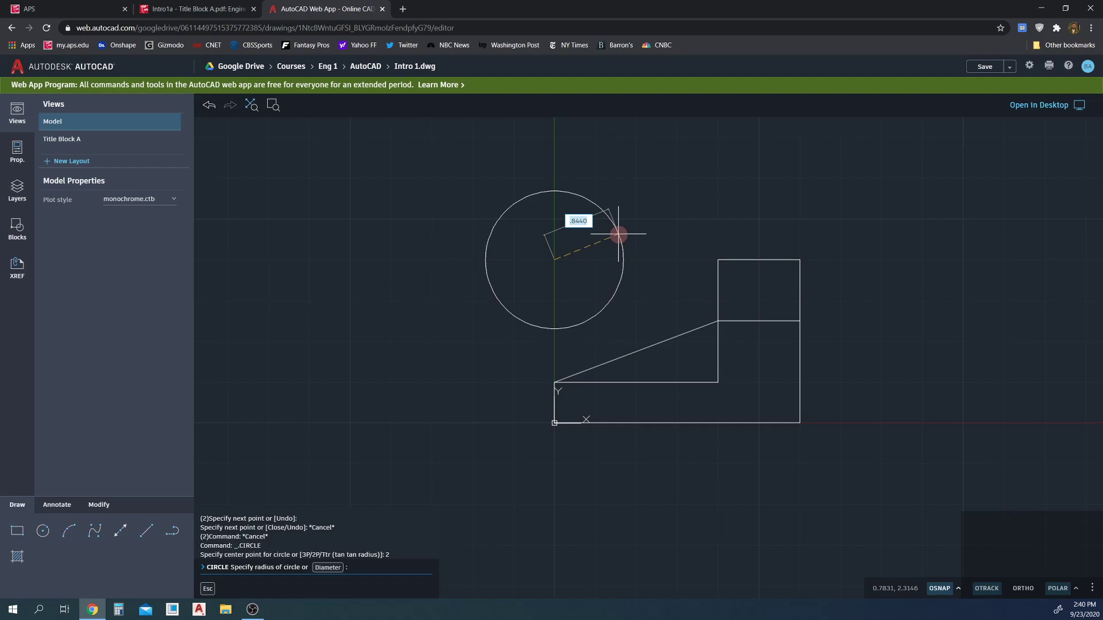
text(1)
key(Return)
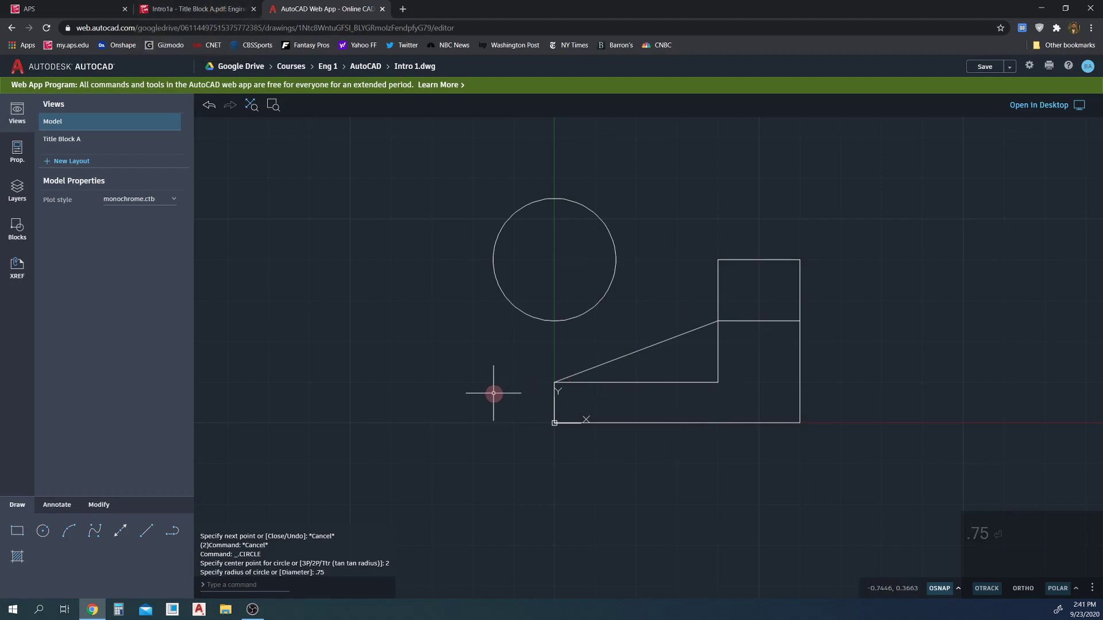
Recheck the reference PDF and centre the shape inside the Title Block A layout's viewport, returning to paper space
click(214, 11)
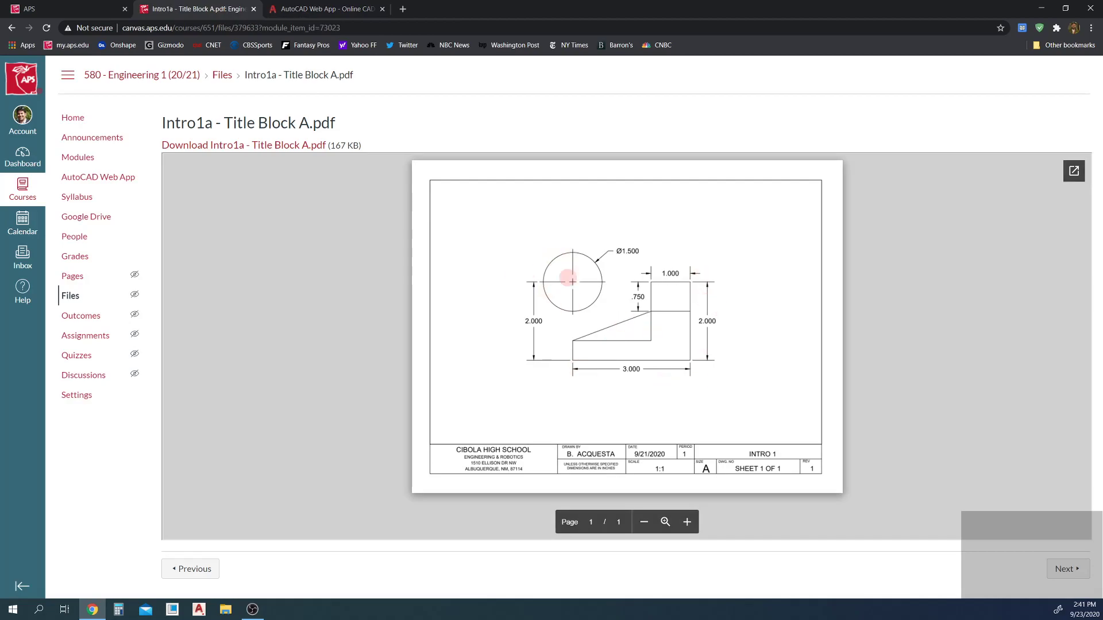
click(330, 8)
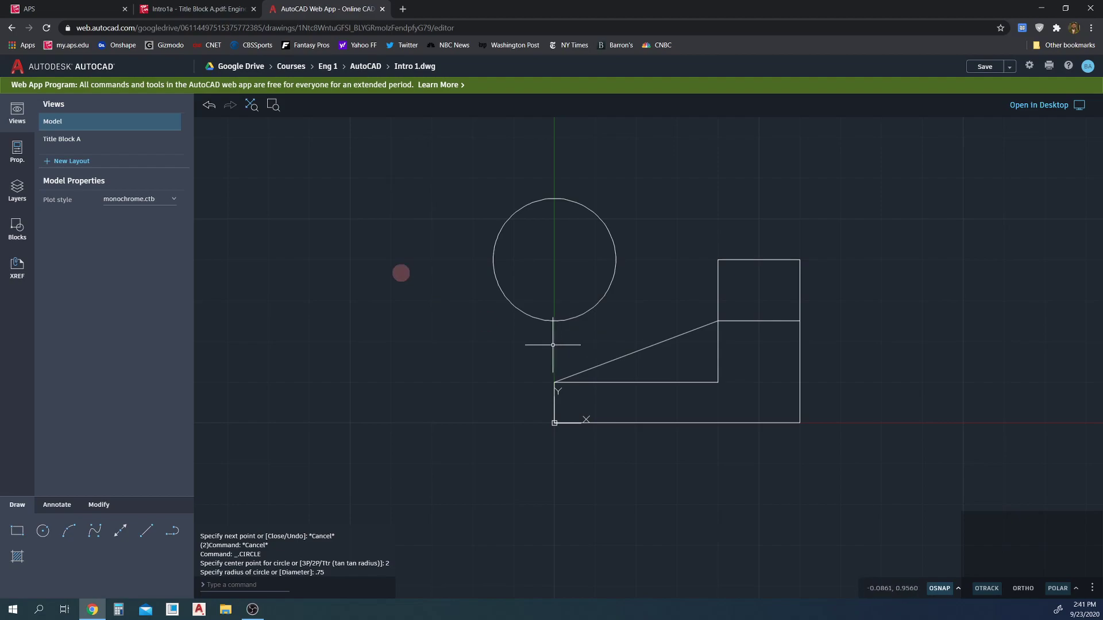
click(136, 140)
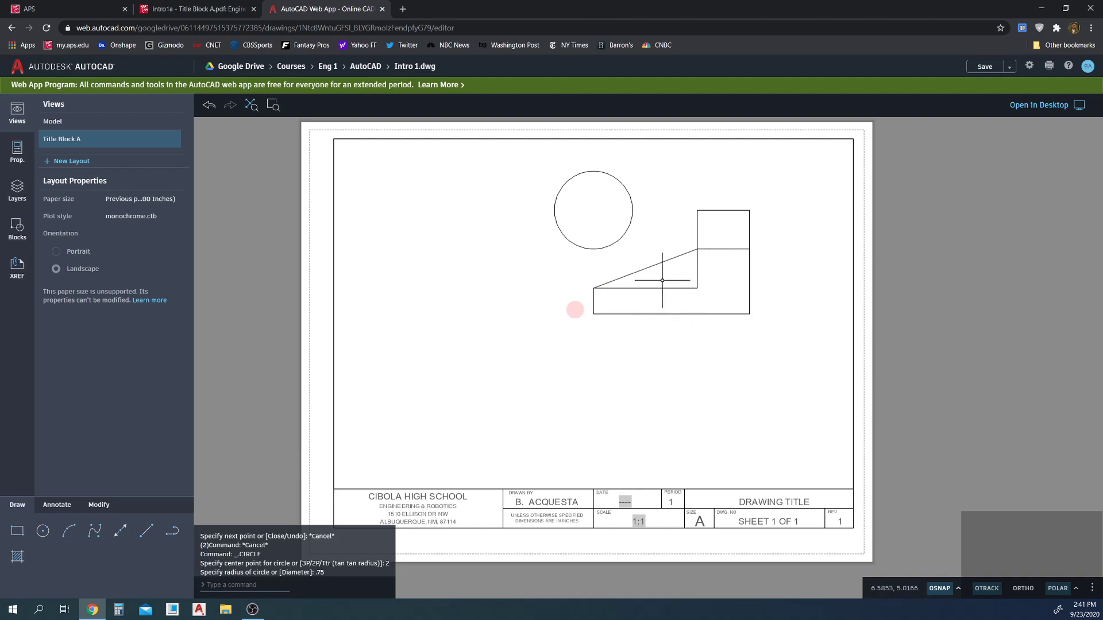
click(638, 346)
key(Escape)
double_click(639, 346)
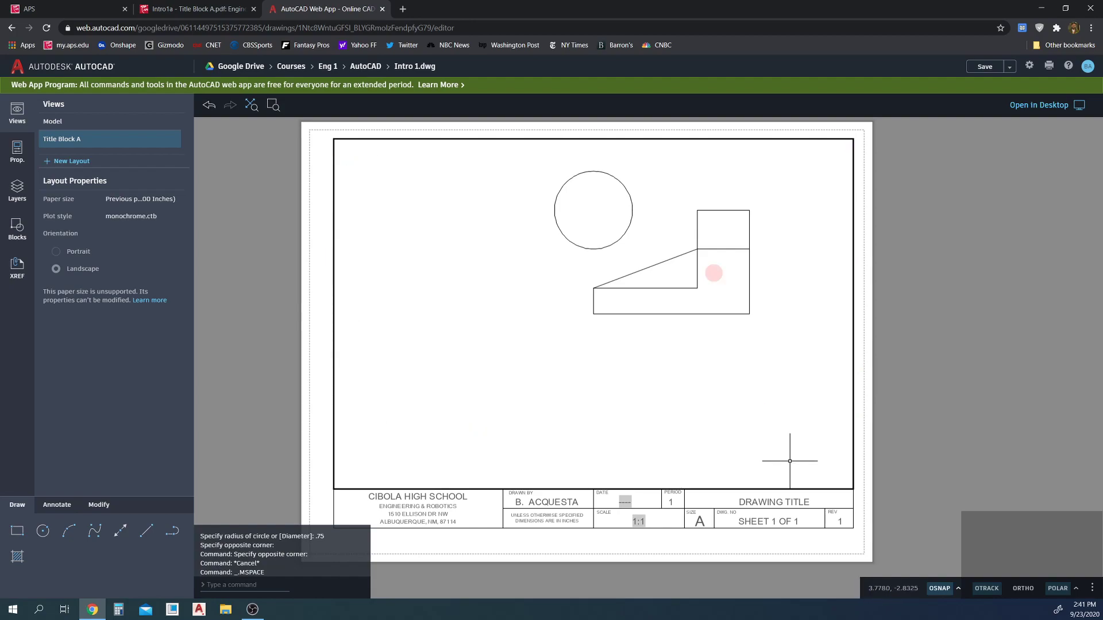
mouse_move(694, 255)
middle_down()
mouse_move(656, 270)
mouse_move(630, 303)
middle_up()
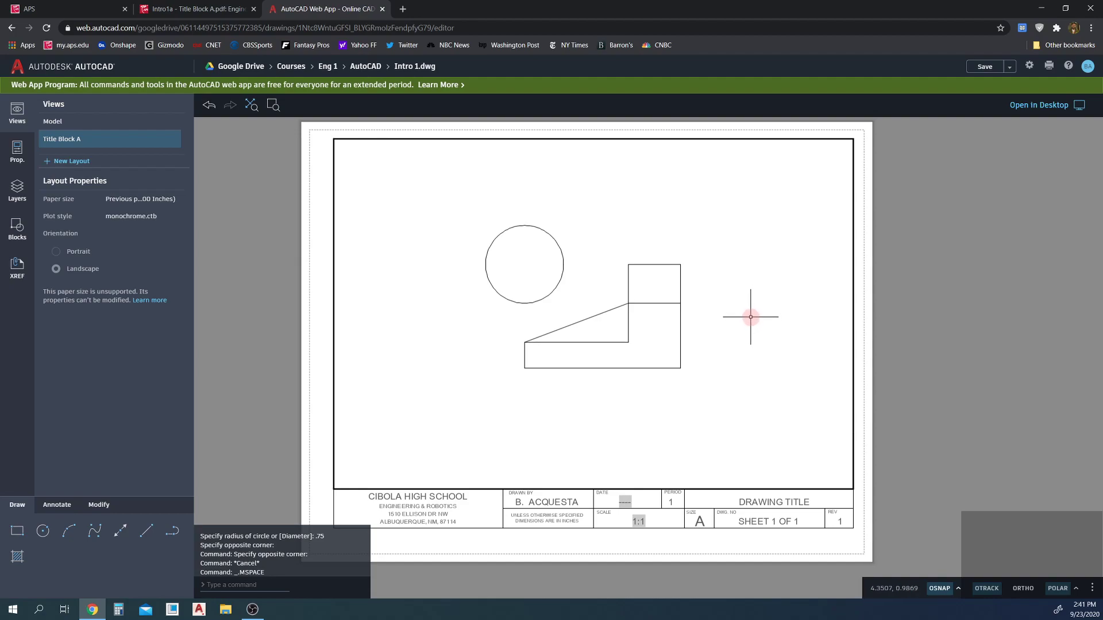
double_click(966, 274)
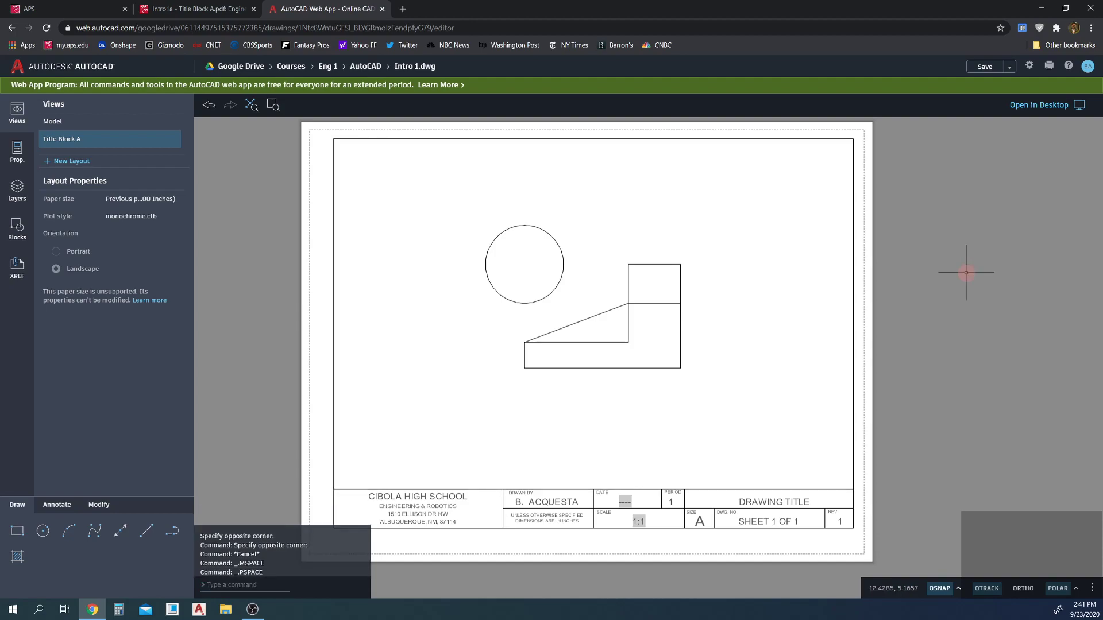
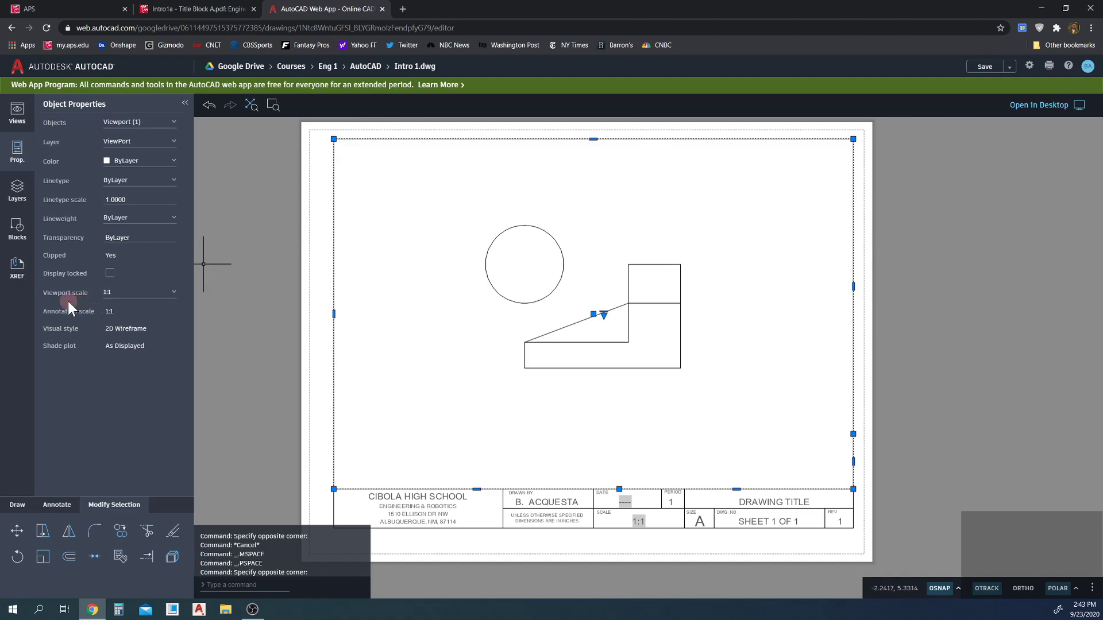
Try viewport scales 1:2, 1:4, 2:1 and 4:1 on the Title Block A viewport and return it to 1:1
click(175, 293)
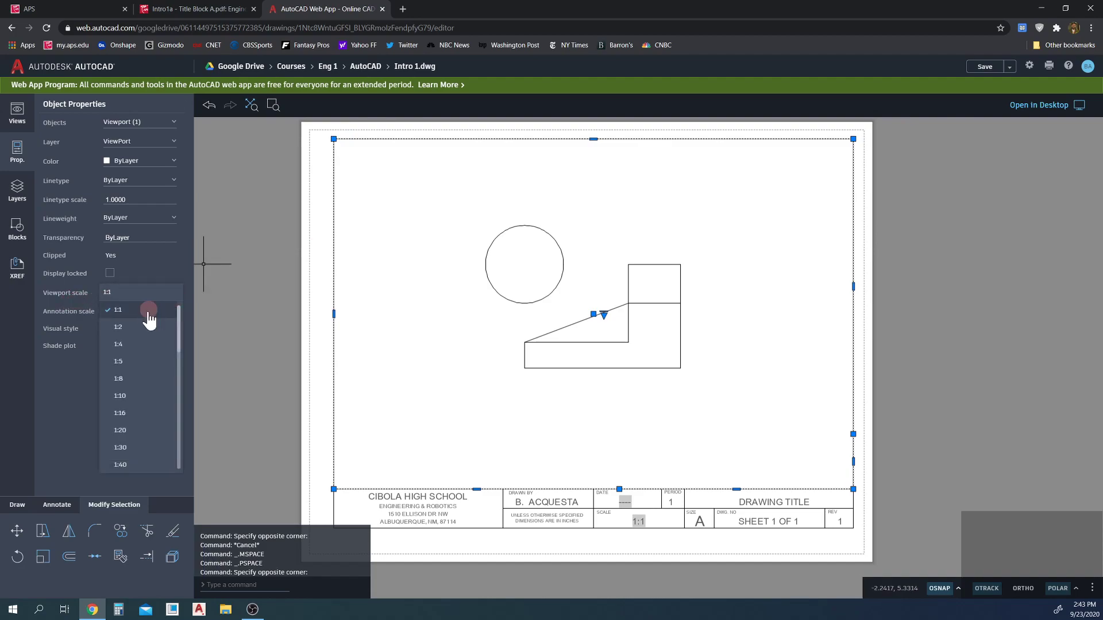
click(144, 332)
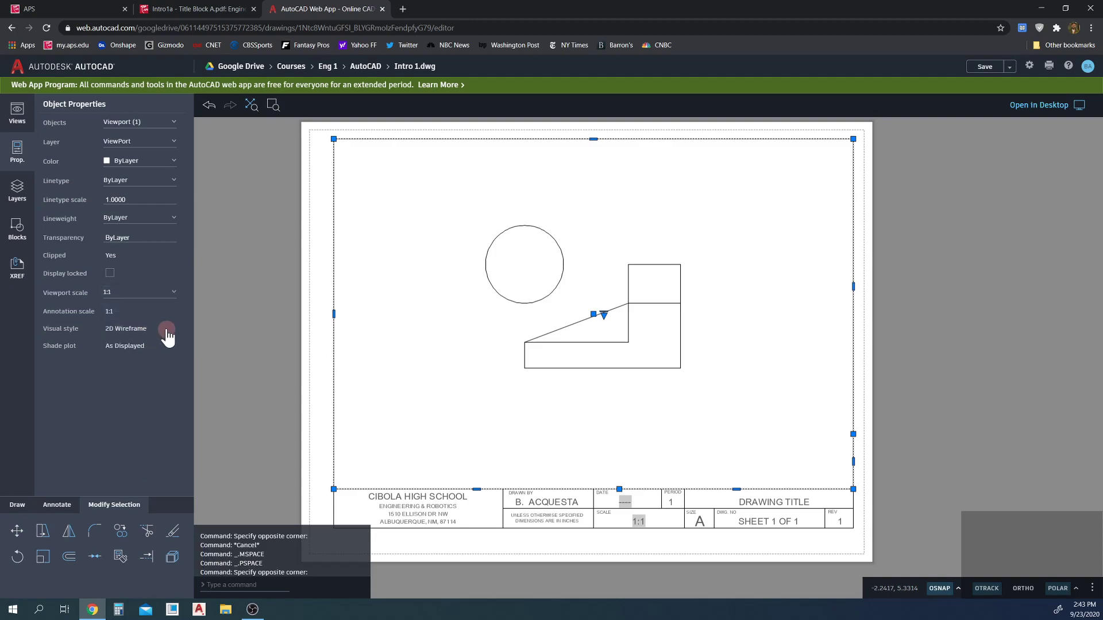
click(170, 295)
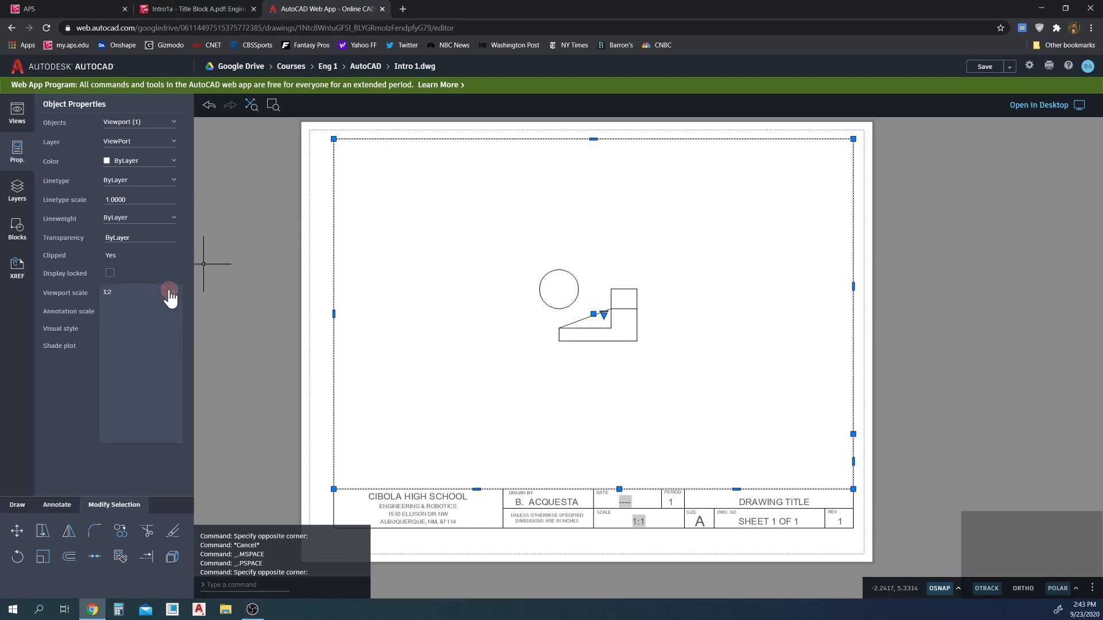
click(172, 303)
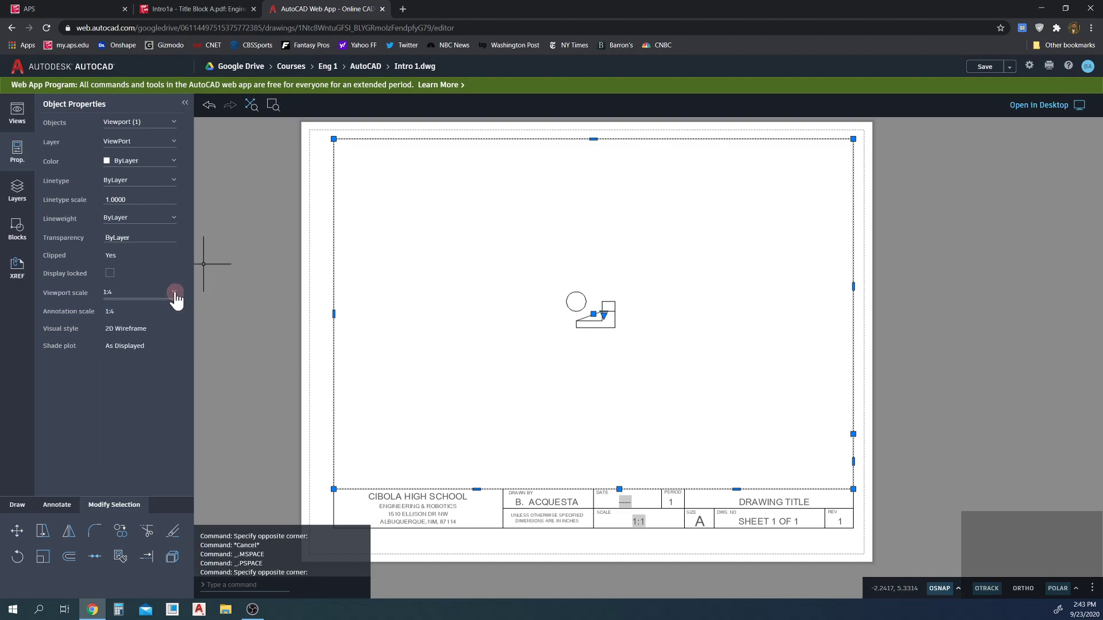
click(175, 294)
scroll(165, 365, down, 3)
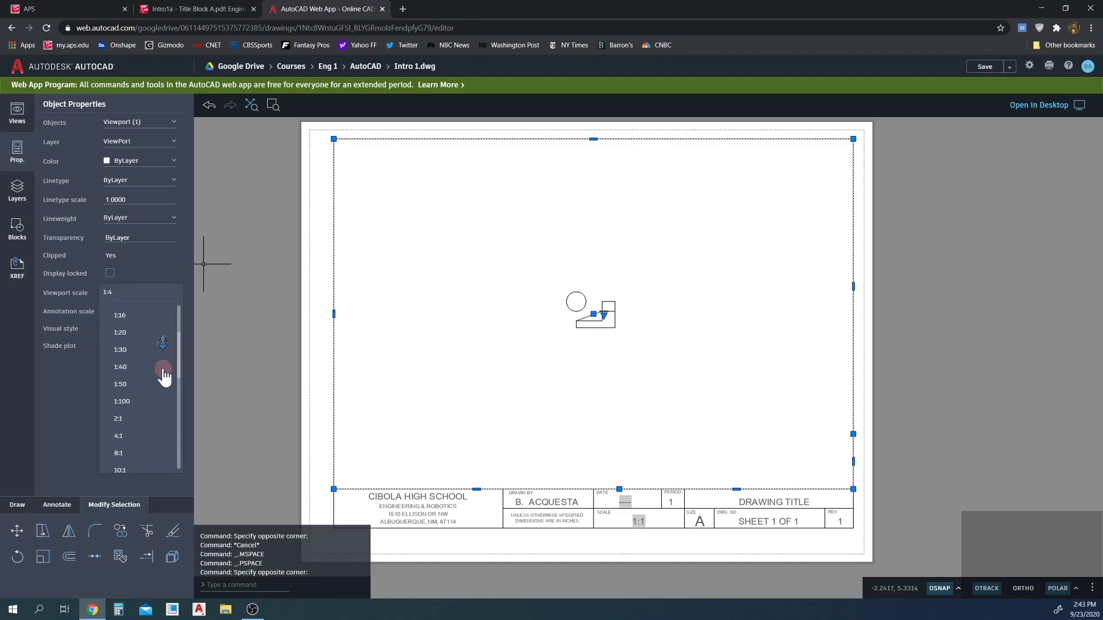
click(135, 419)
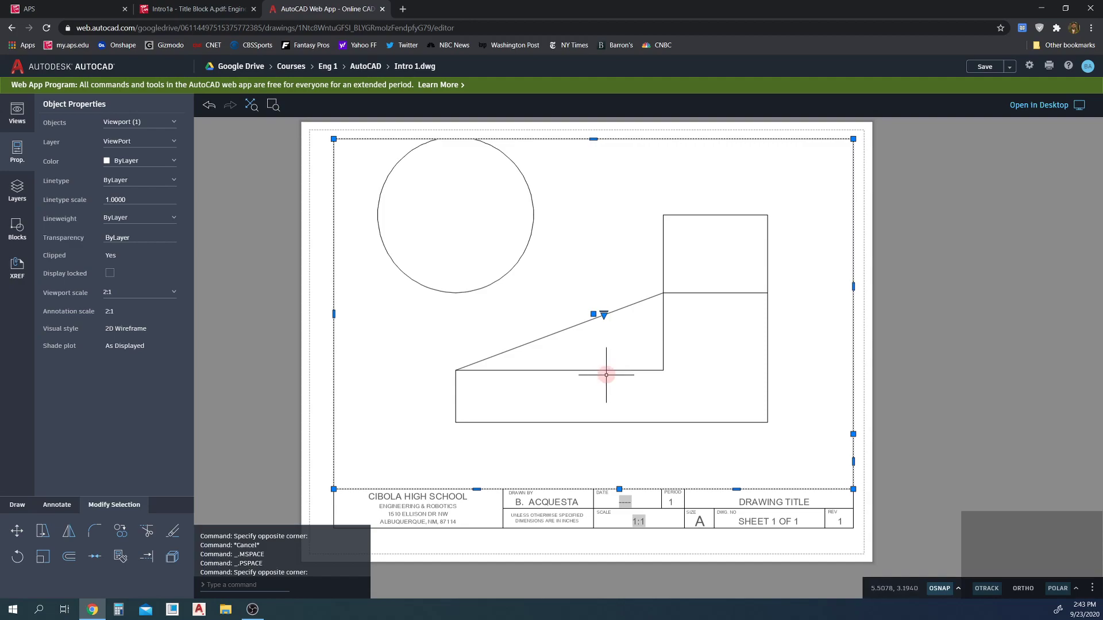
click(118, 300)
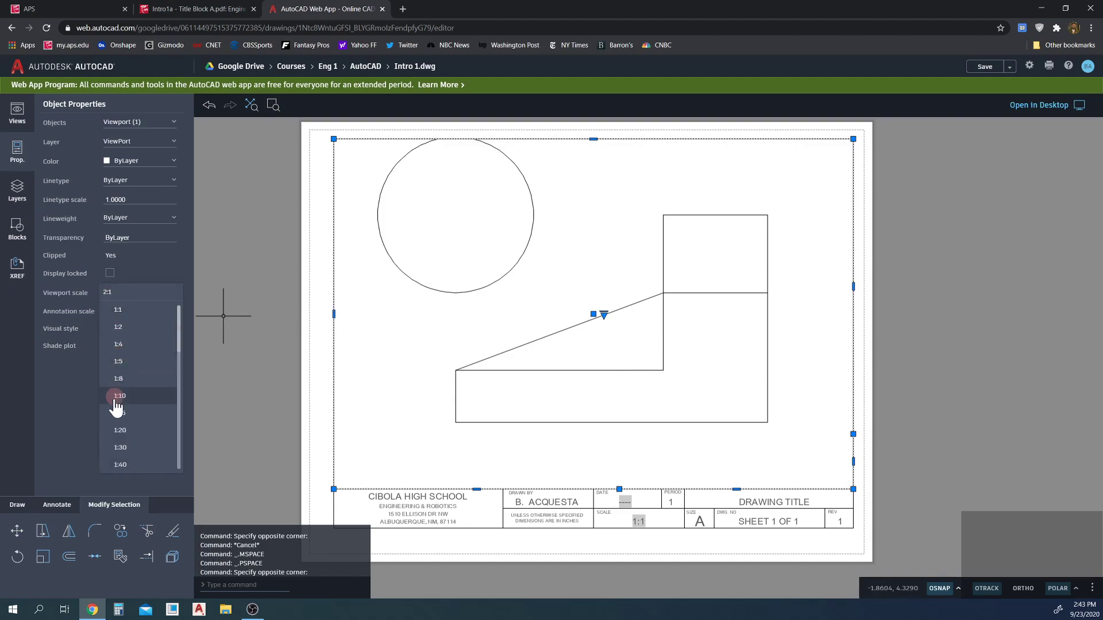
click(129, 435)
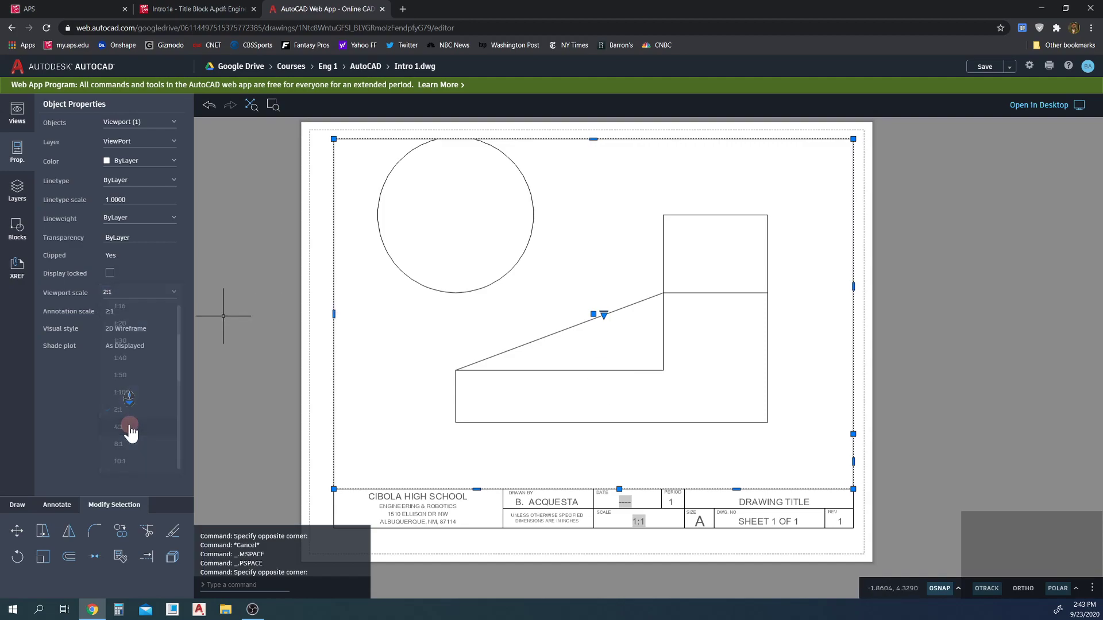
click(134, 294)
click(136, 312)
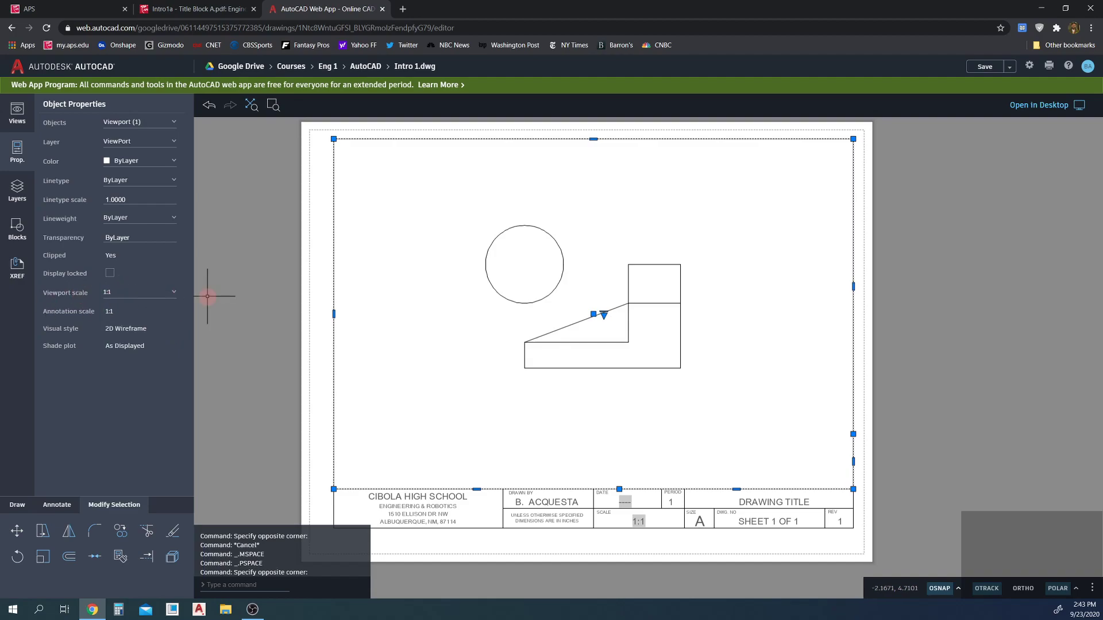
click(255, 292)
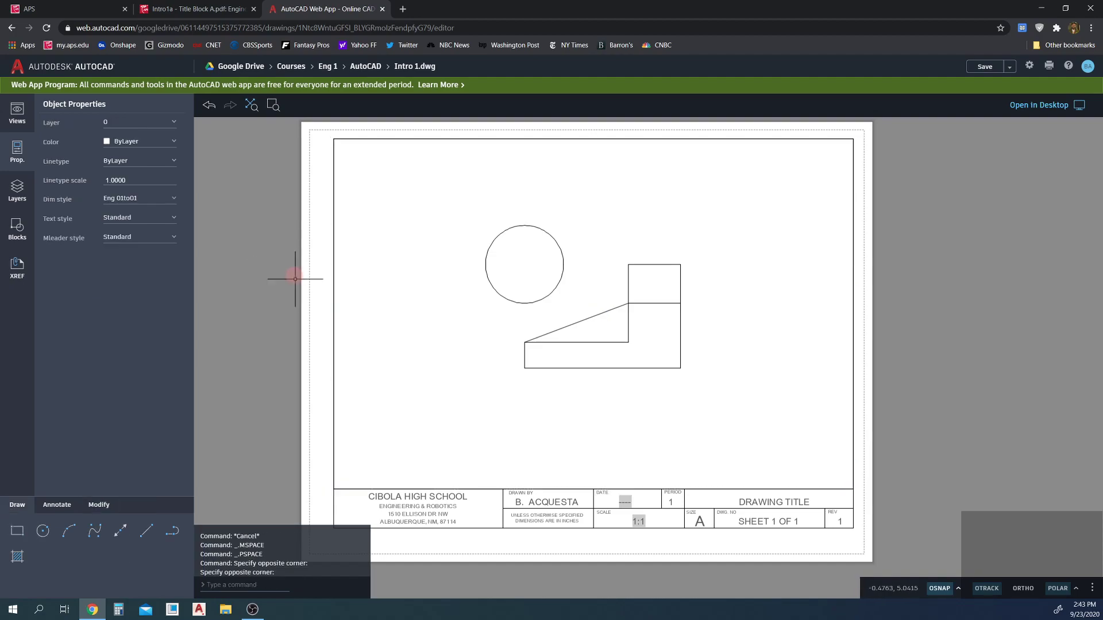
Return from the Title Block A layout to model space and display the object properties with the dimension style
click(18, 110)
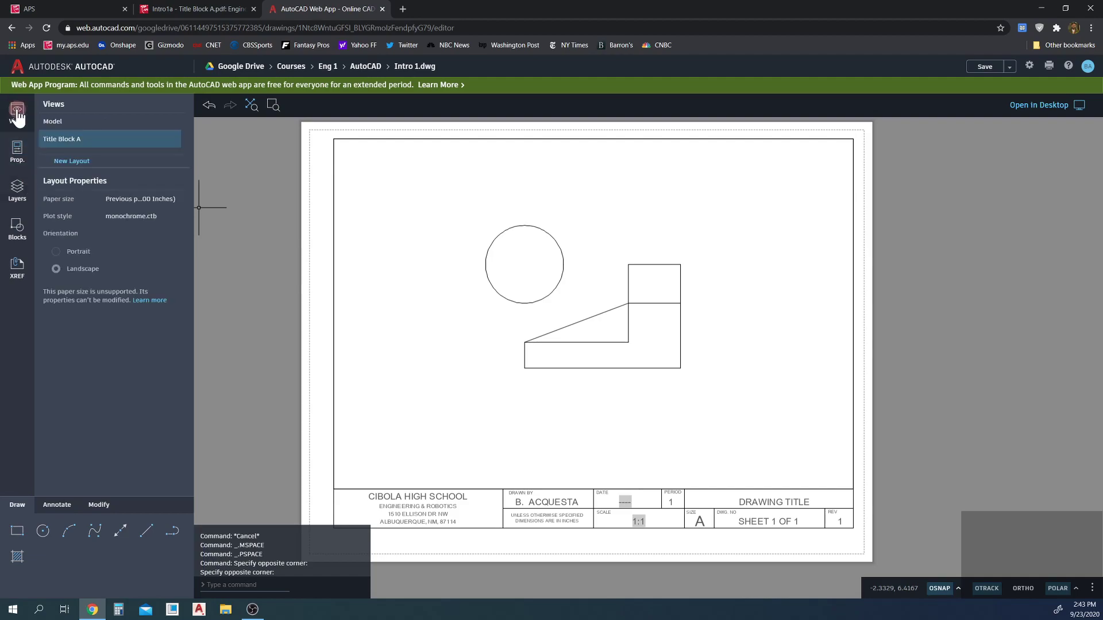
click(67, 122)
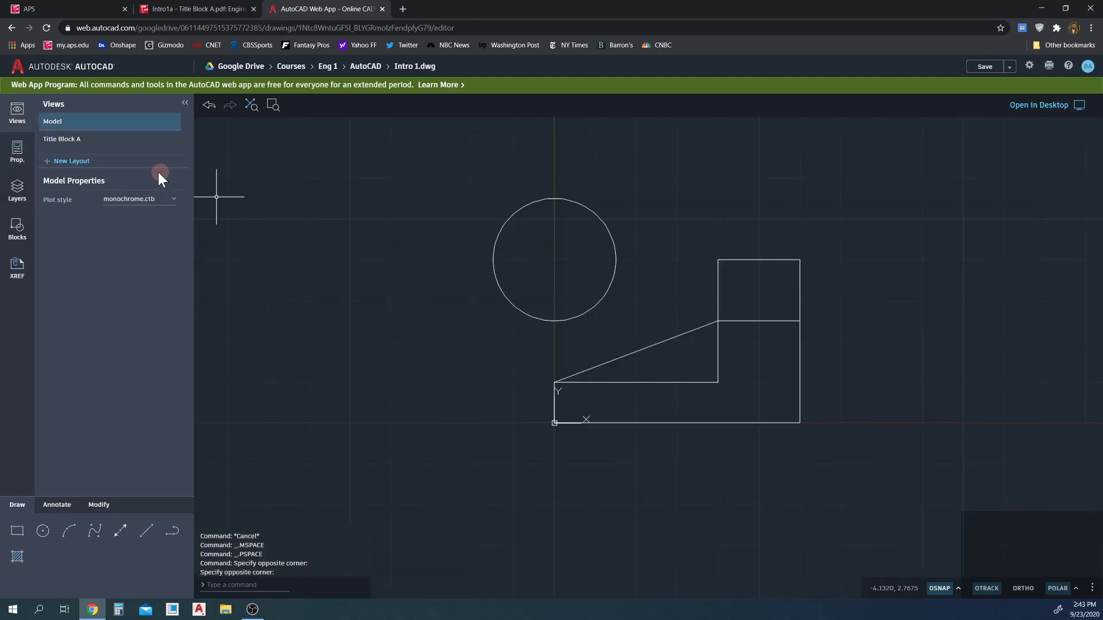
click(15, 154)
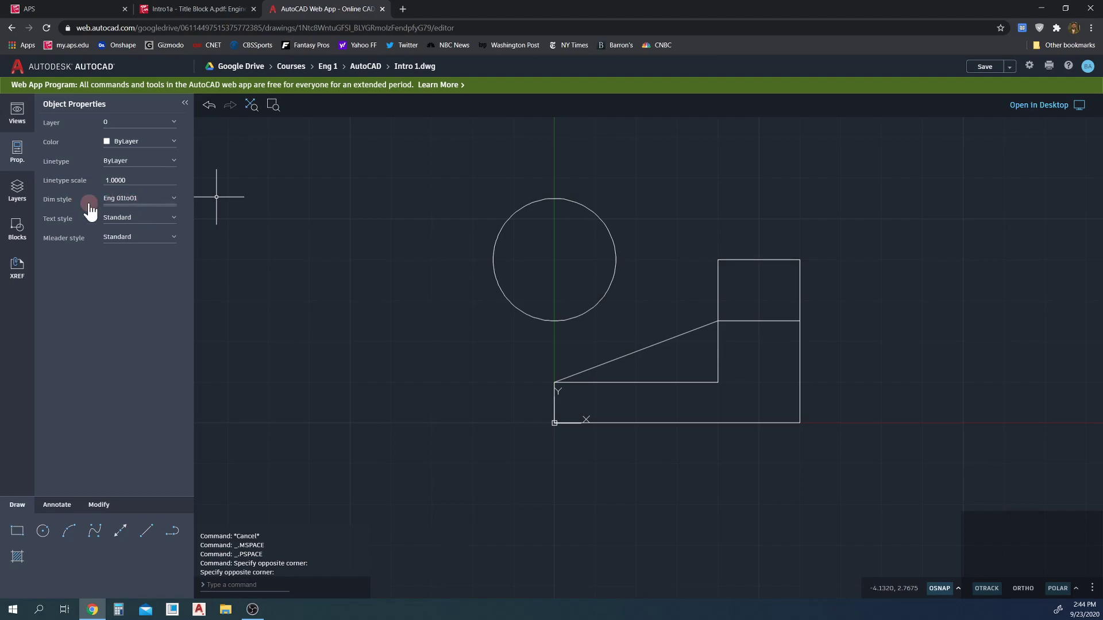
Try the dimension styles Eng 01to04 and Eng 02to01, and return the dimension style to Eng 01to01
click(133, 198)
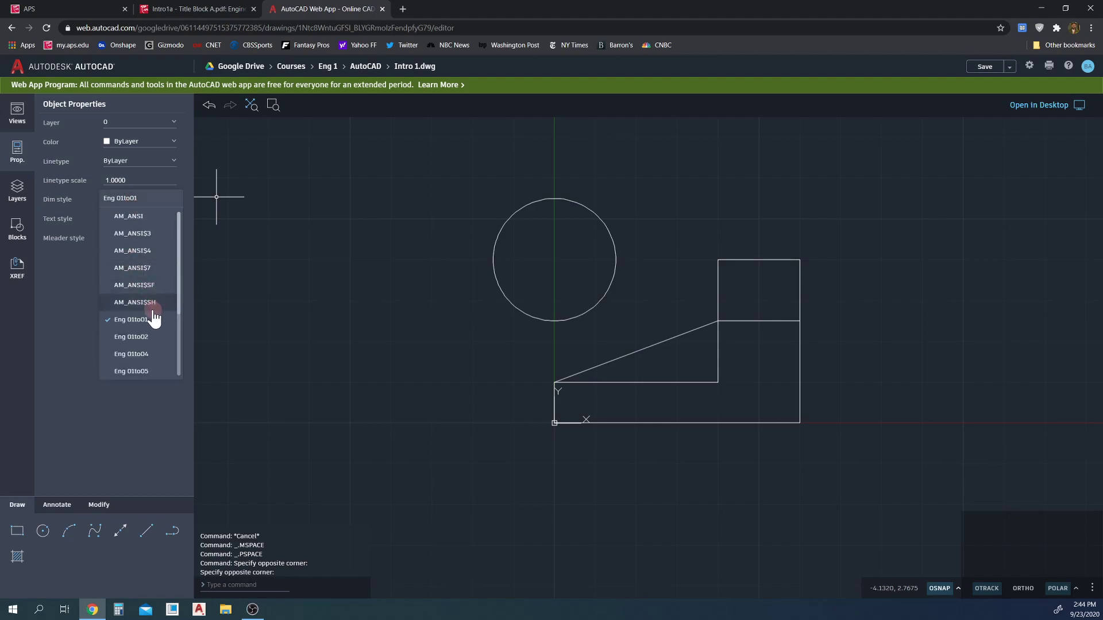
scroll(154, 316, down, 1)
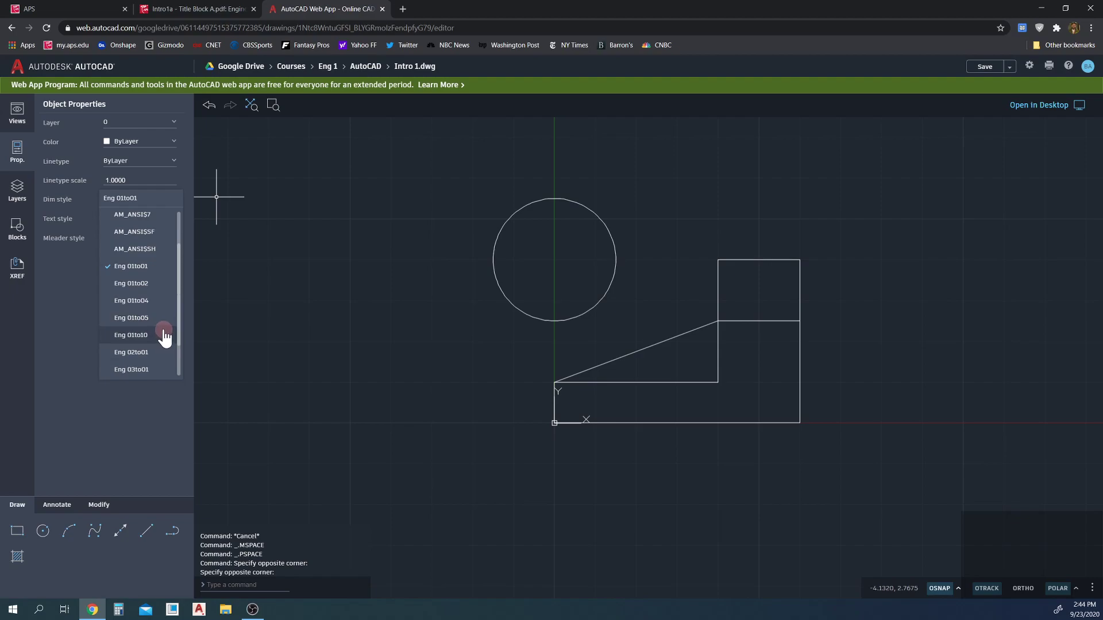
click(150, 306)
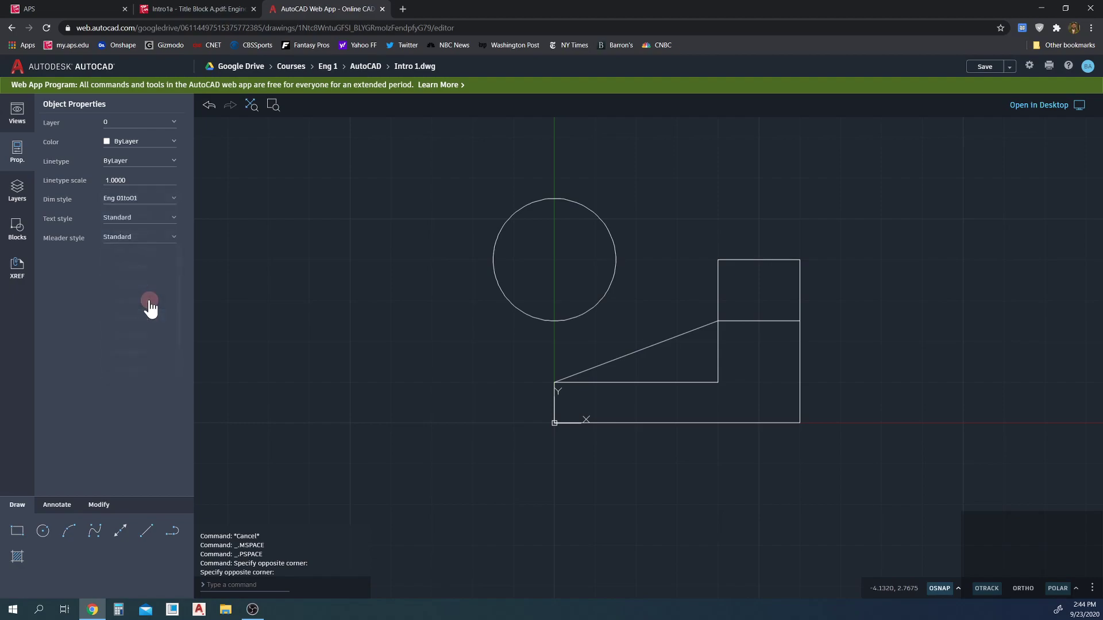
click(161, 201)
scroll(151, 293, down, 2)
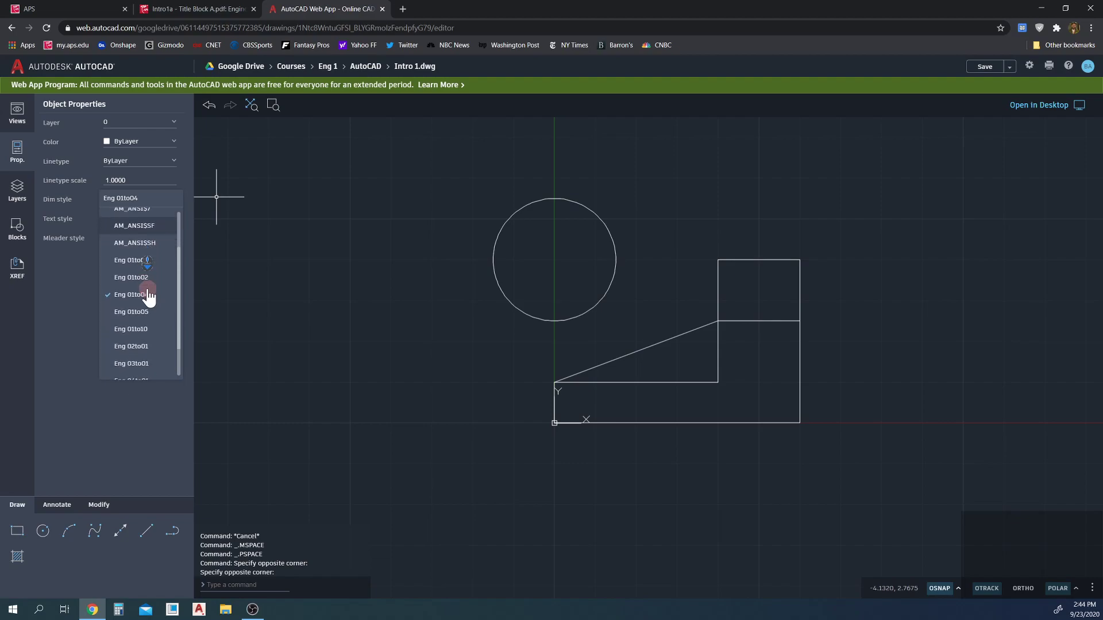
scroll(148, 296, down, 1)
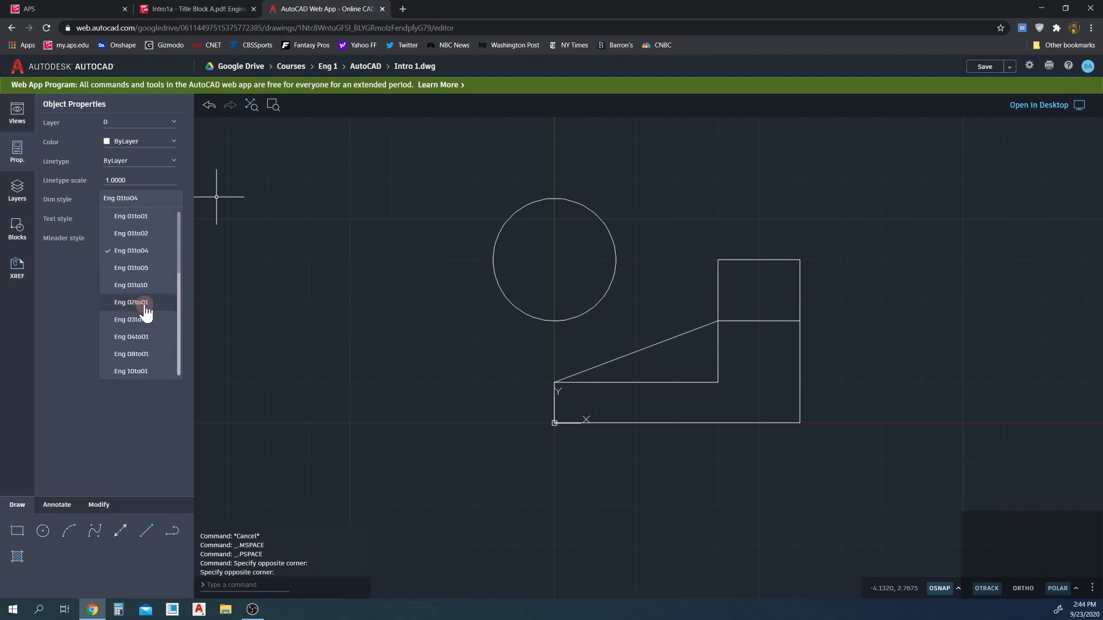
click(149, 394)
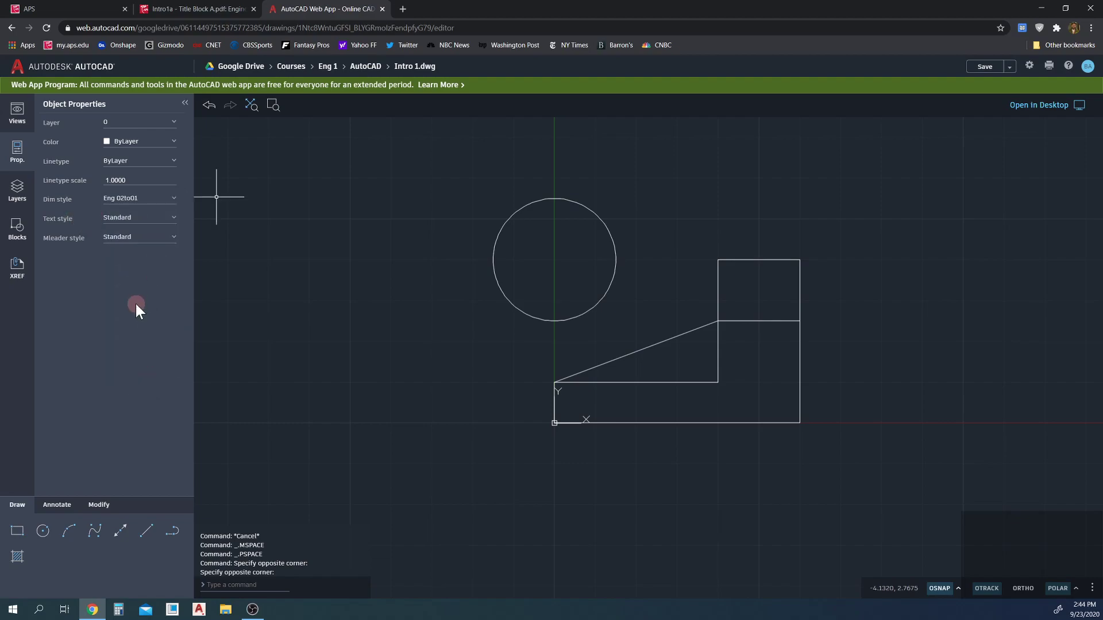
click(170, 203)
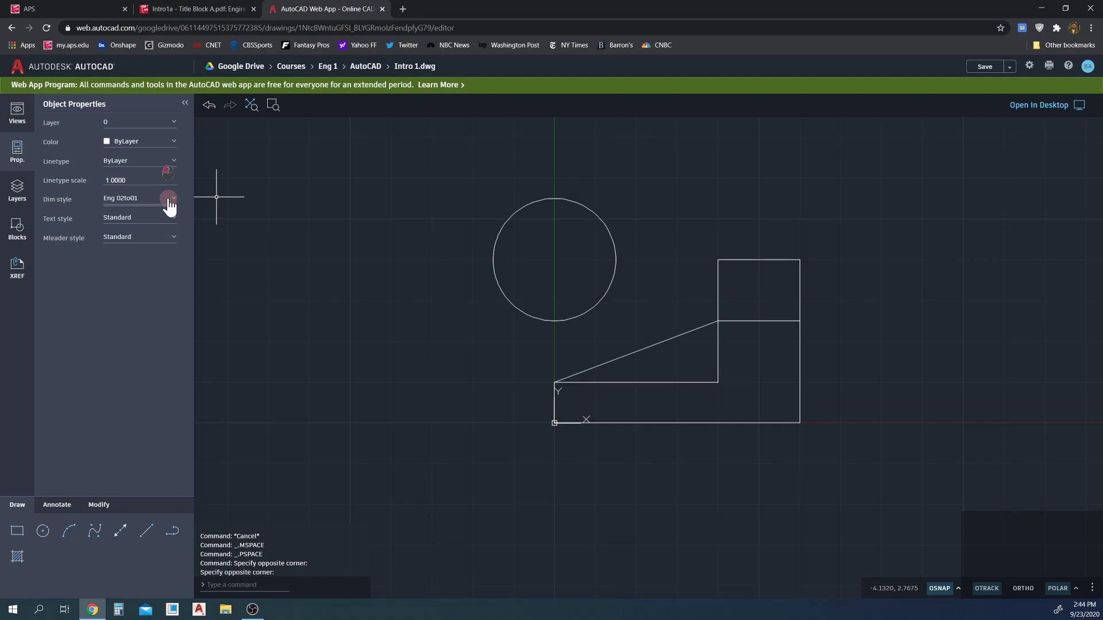
scroll(146, 275, down, 1)
click(146, 305)
Dimension the length of the shape's bottom edge, placing the dimension just below it
click(64, 507)
click(70, 533)
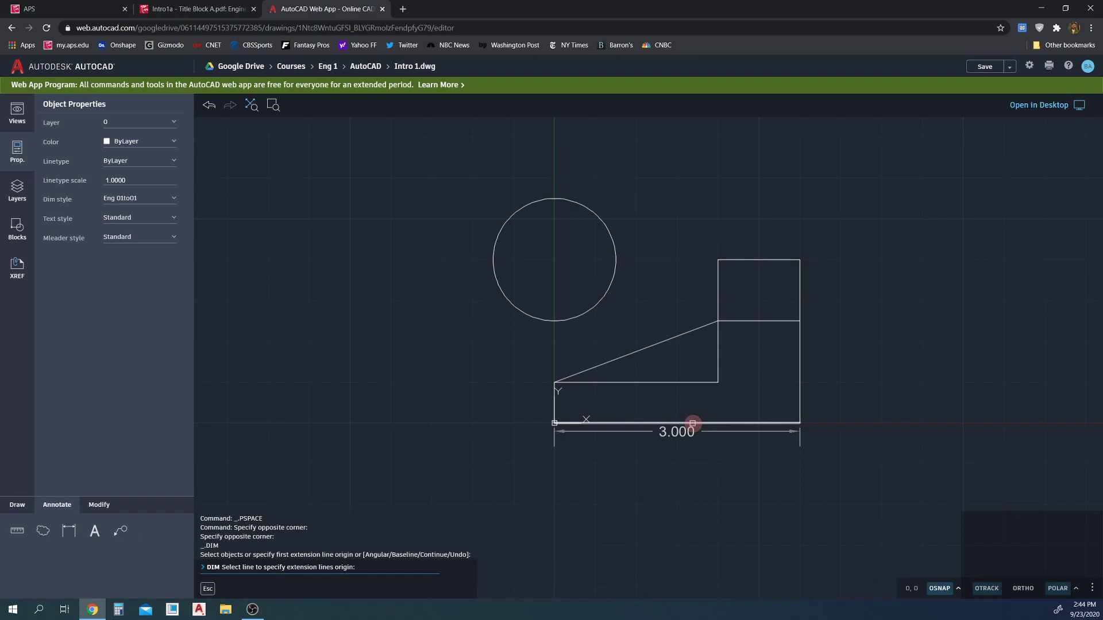
click(692, 424)
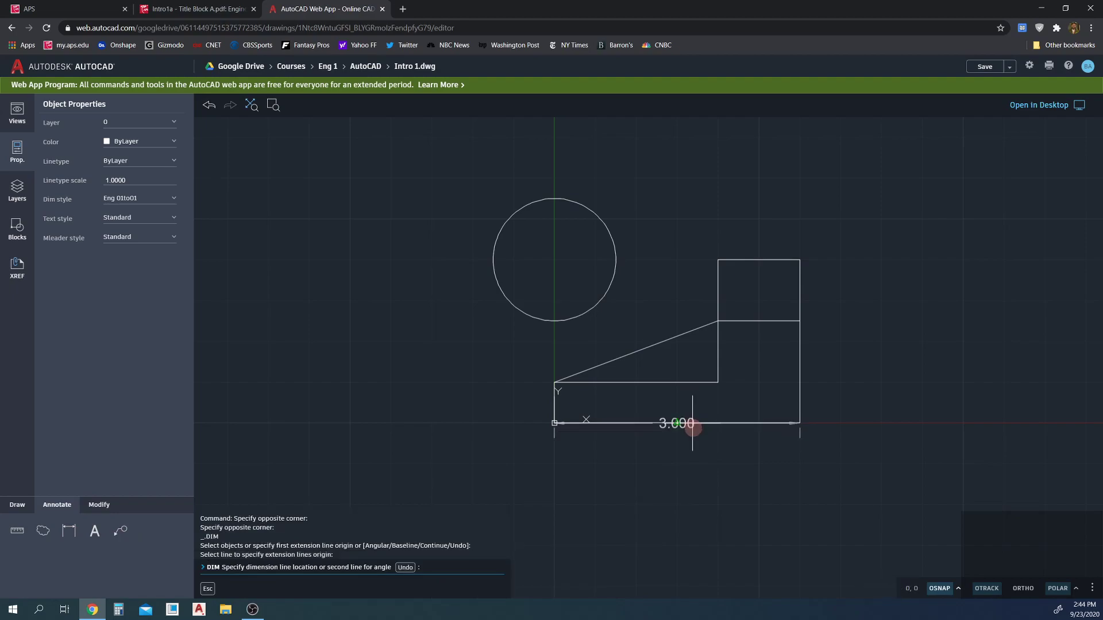
click(690, 446)
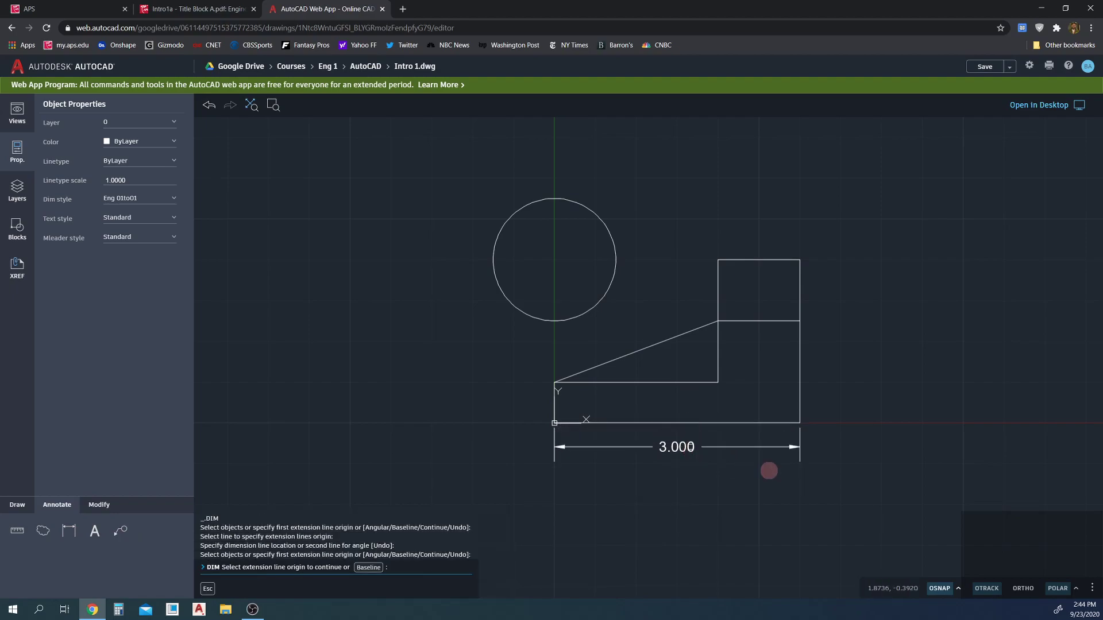
Dimension the shape's overall height between the lower-right and upper-right corners, placing the dimension to the right of the shape
click(74, 537)
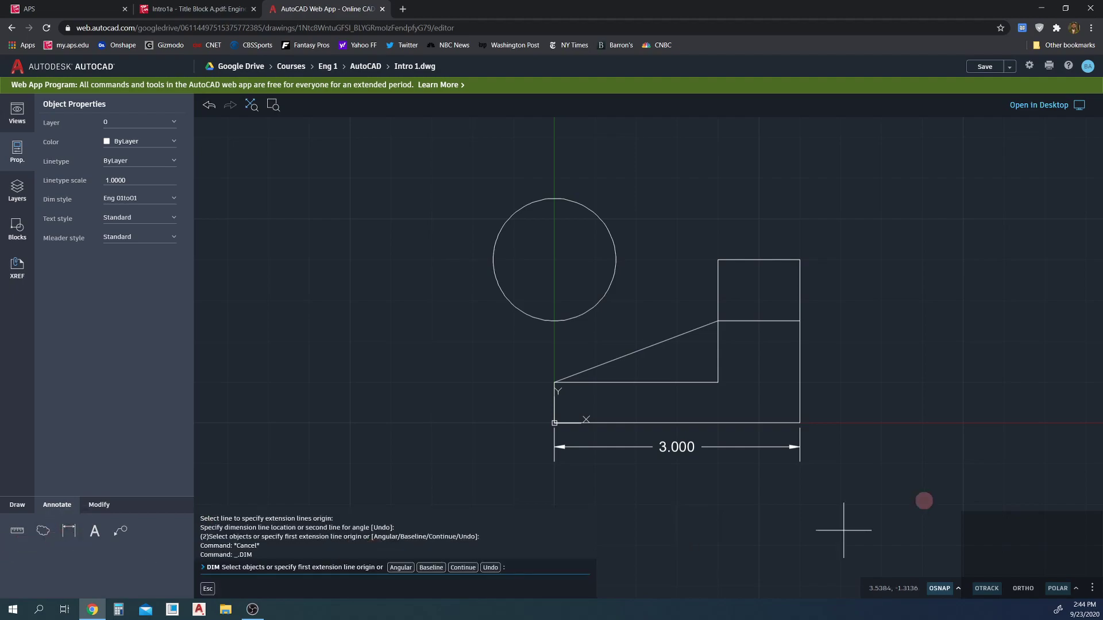
click(801, 422)
click(801, 423)
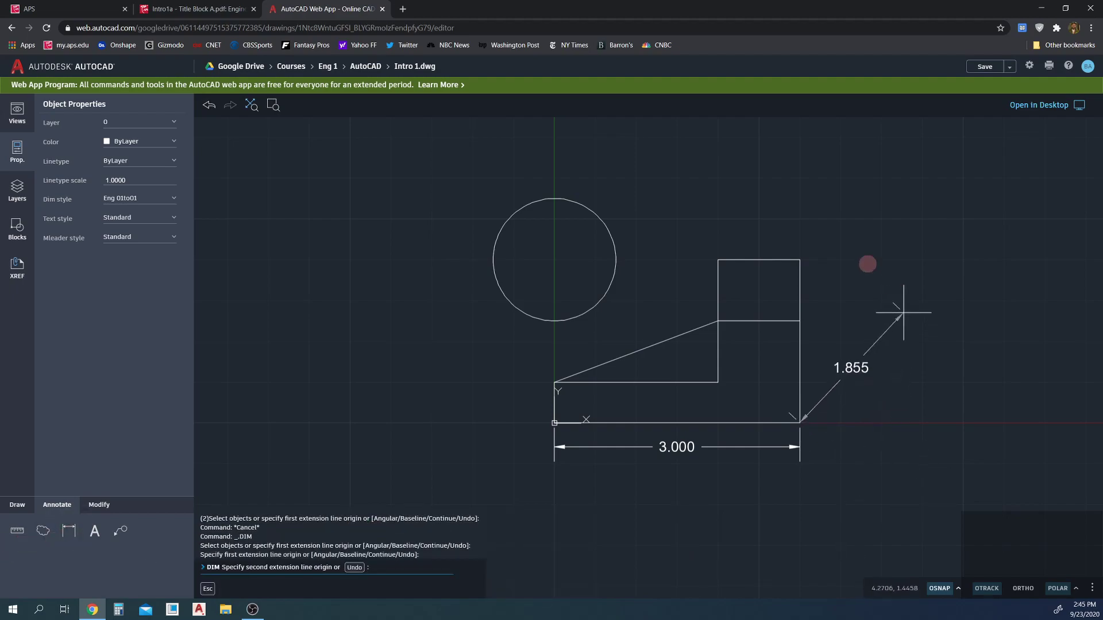
click(800, 262)
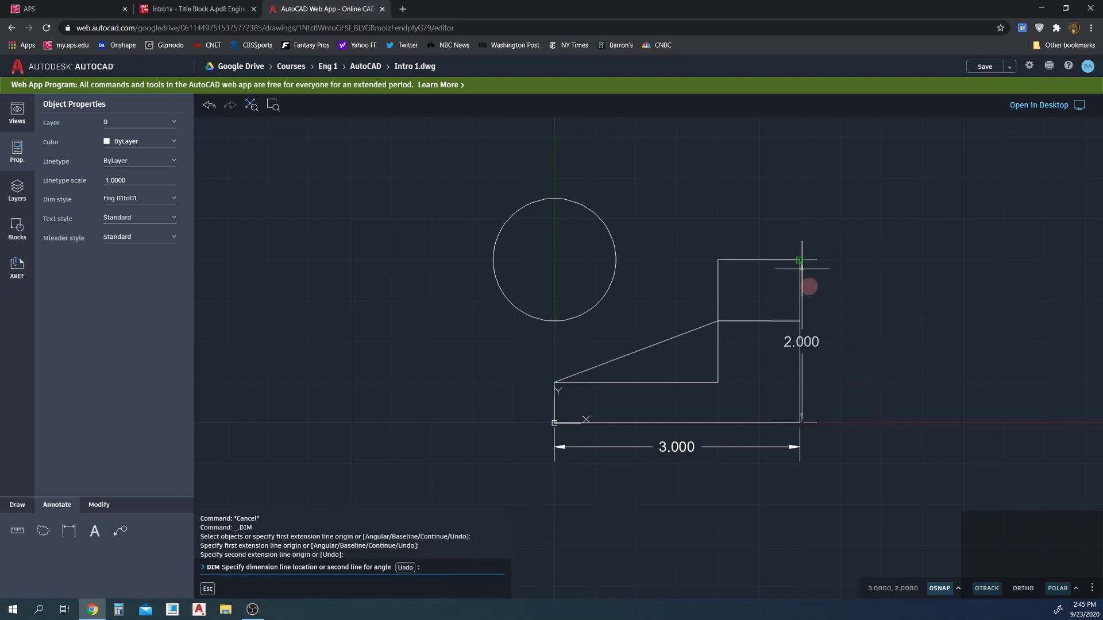
click(833, 298)
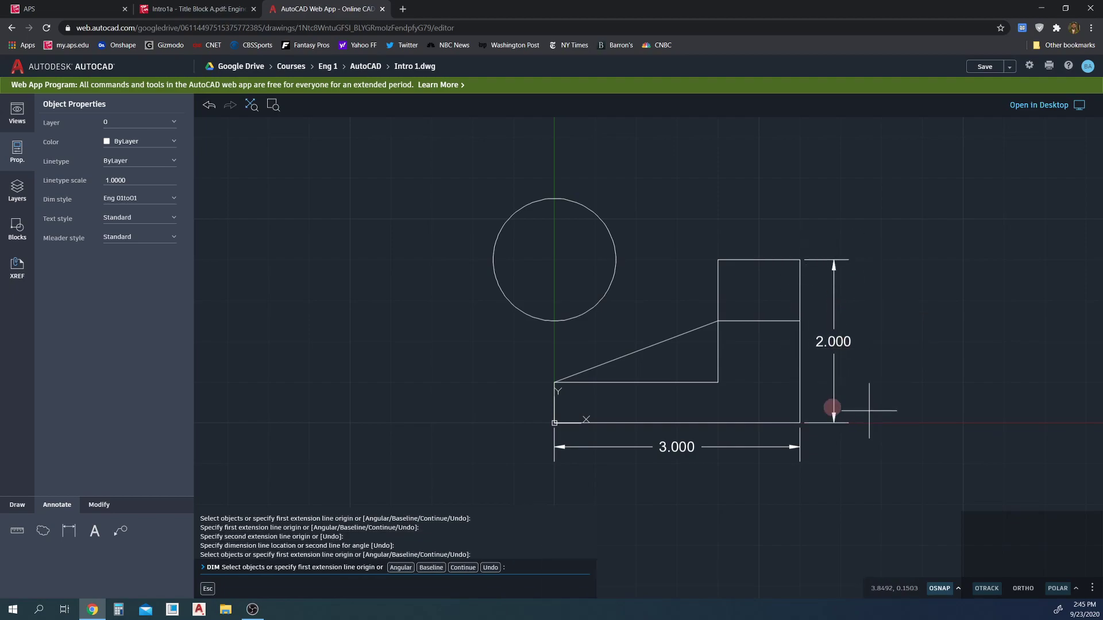
click(780, 258)
key(Escape)
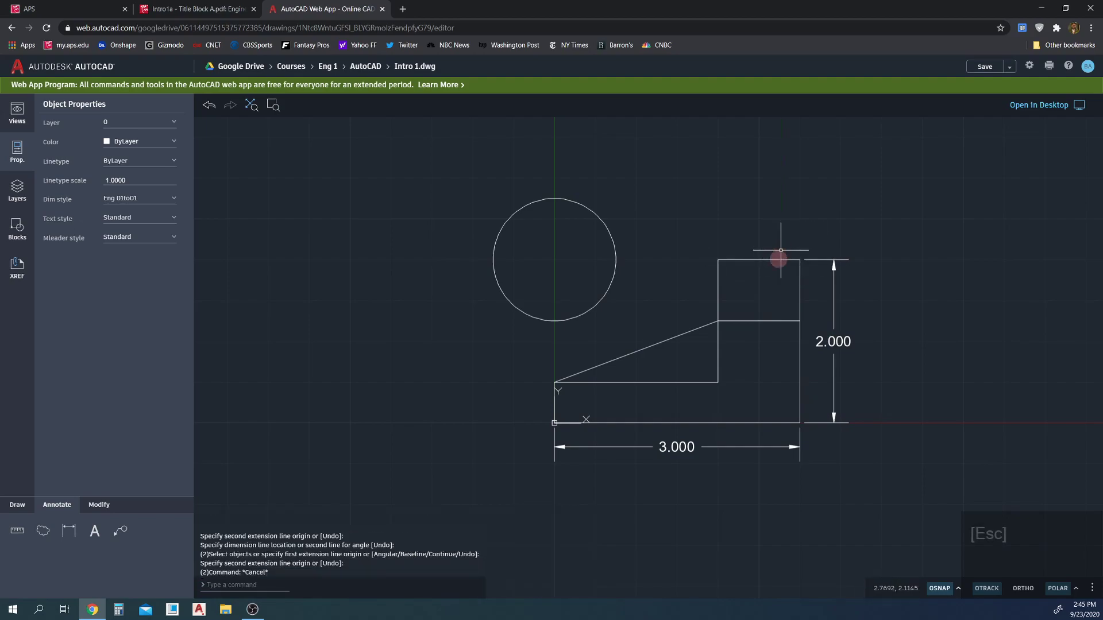
Dimension the width of the shape's top edge above it and the height of the upper rectangle on its left side
click(69, 531)
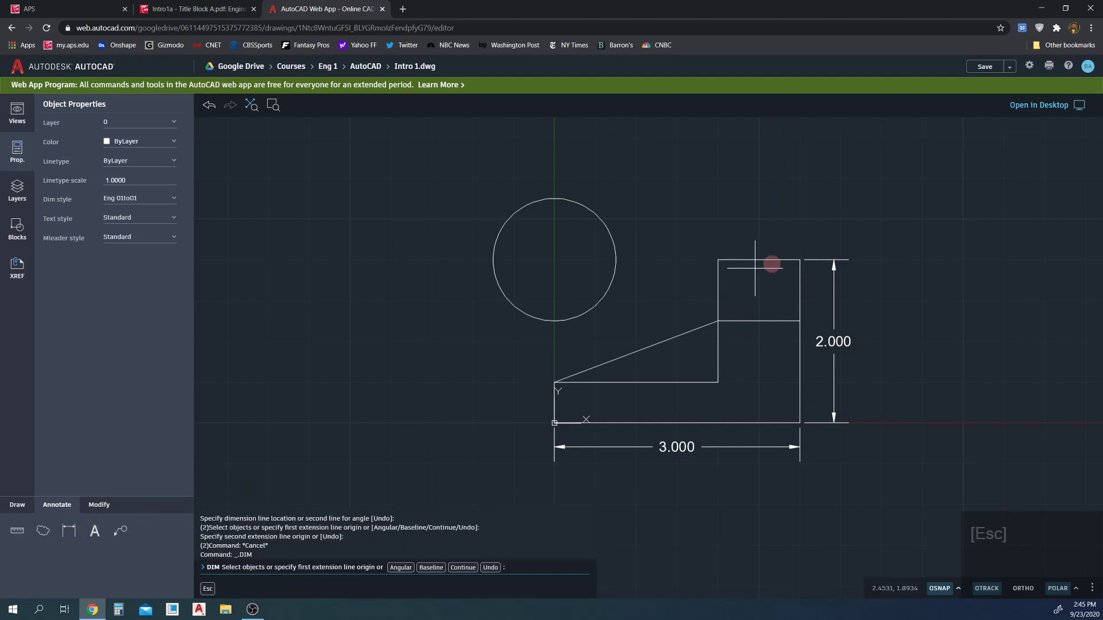
click(775, 260)
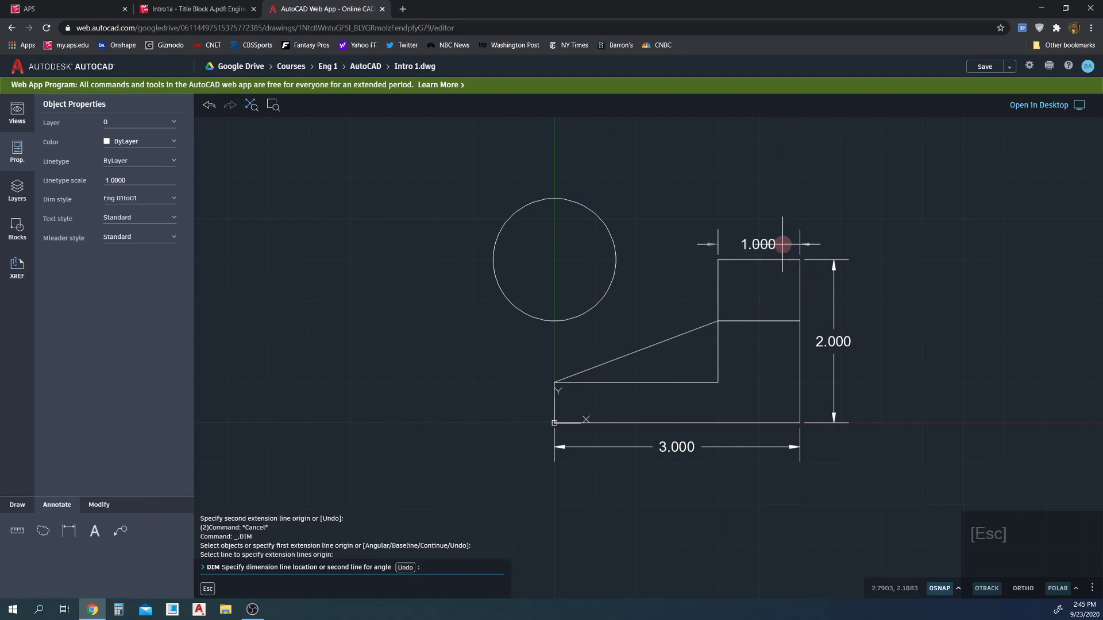
click(778, 243)
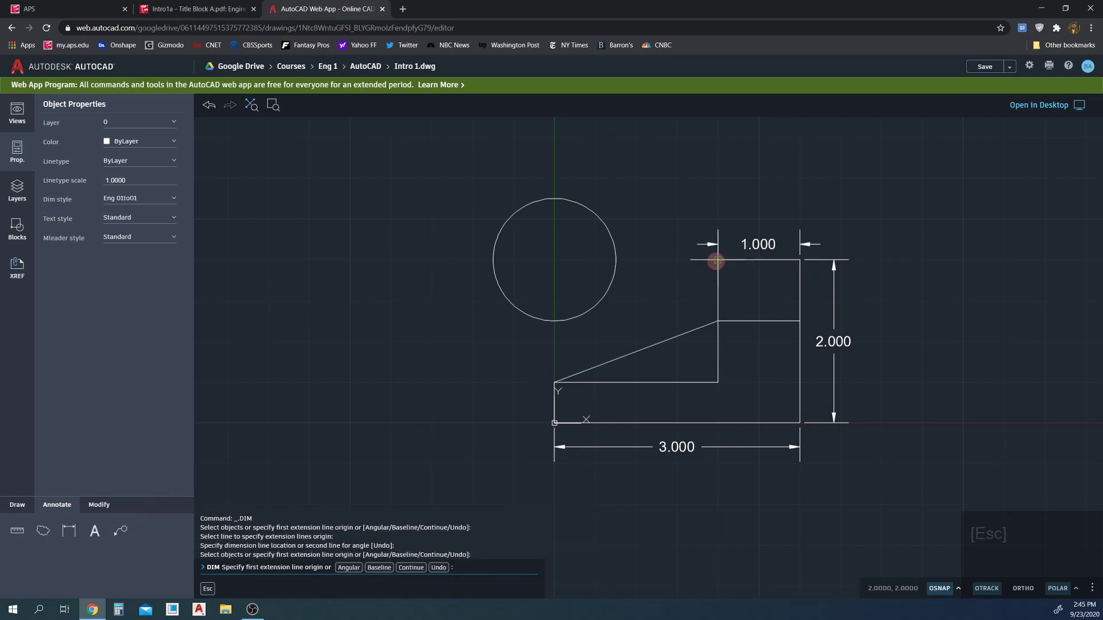
click(718, 261)
click(718, 322)
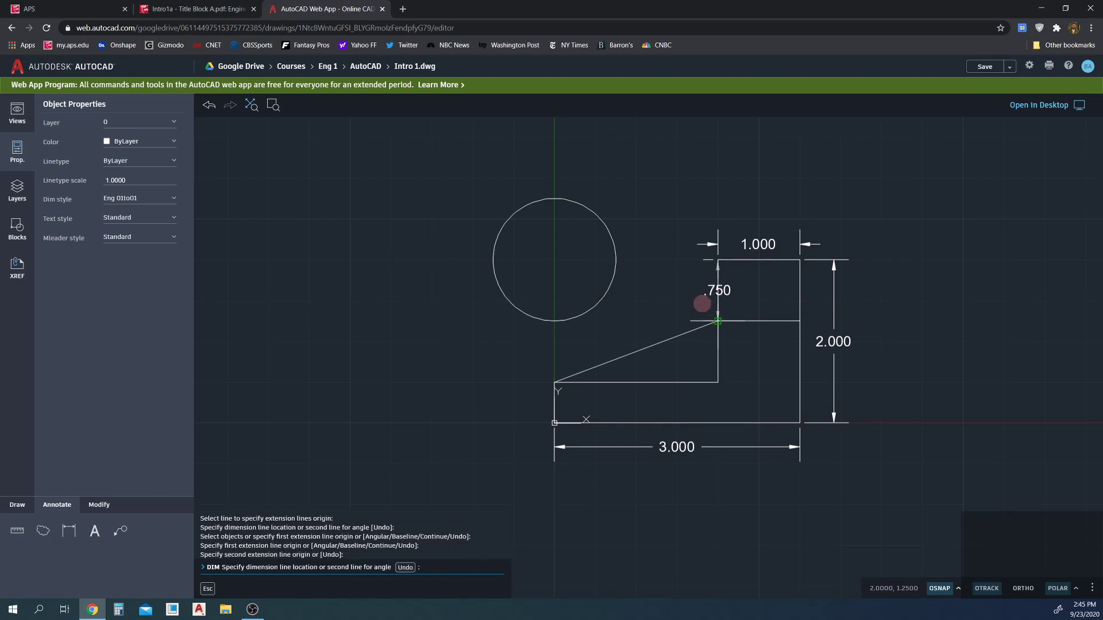
click(691, 311)
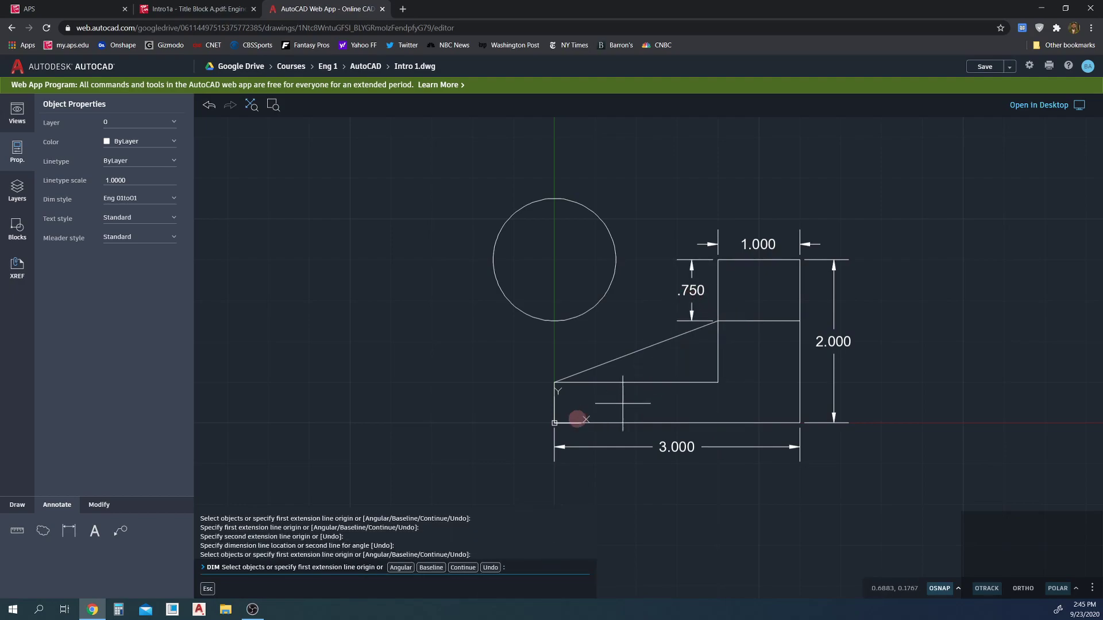
Add a diameter dimension to the circle, placing its text outside to the upper right
click(606, 219)
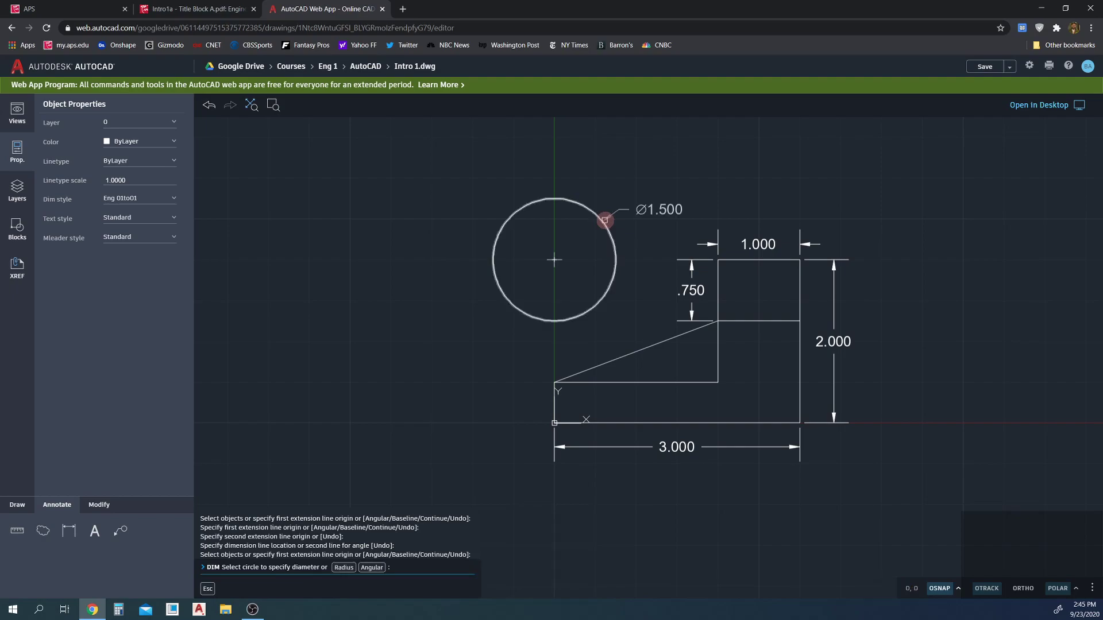
click(605, 220)
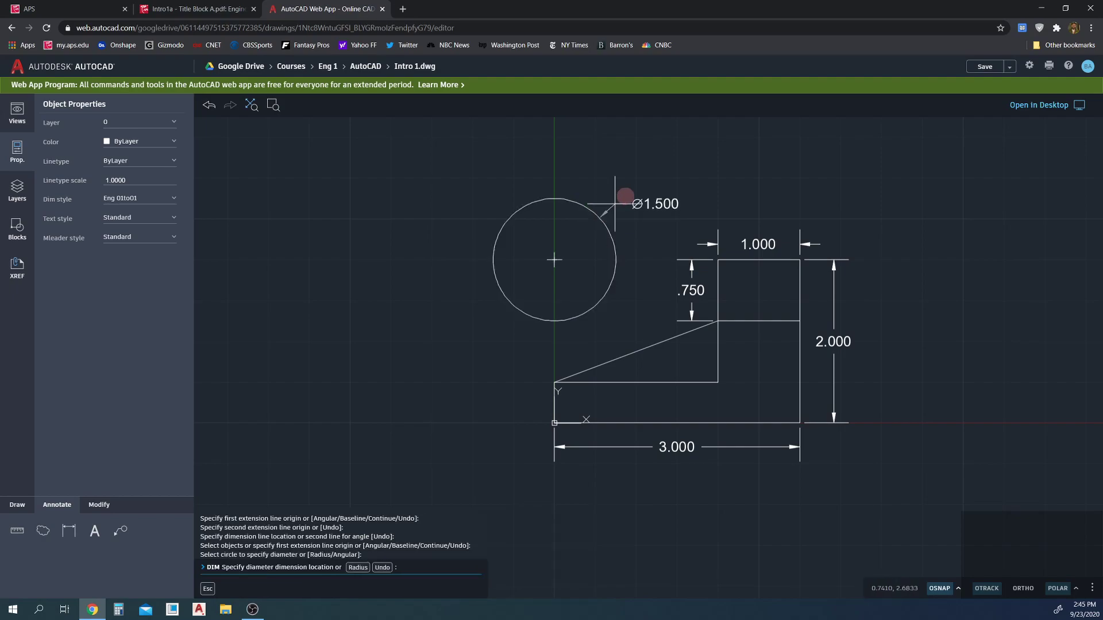
click(642, 187)
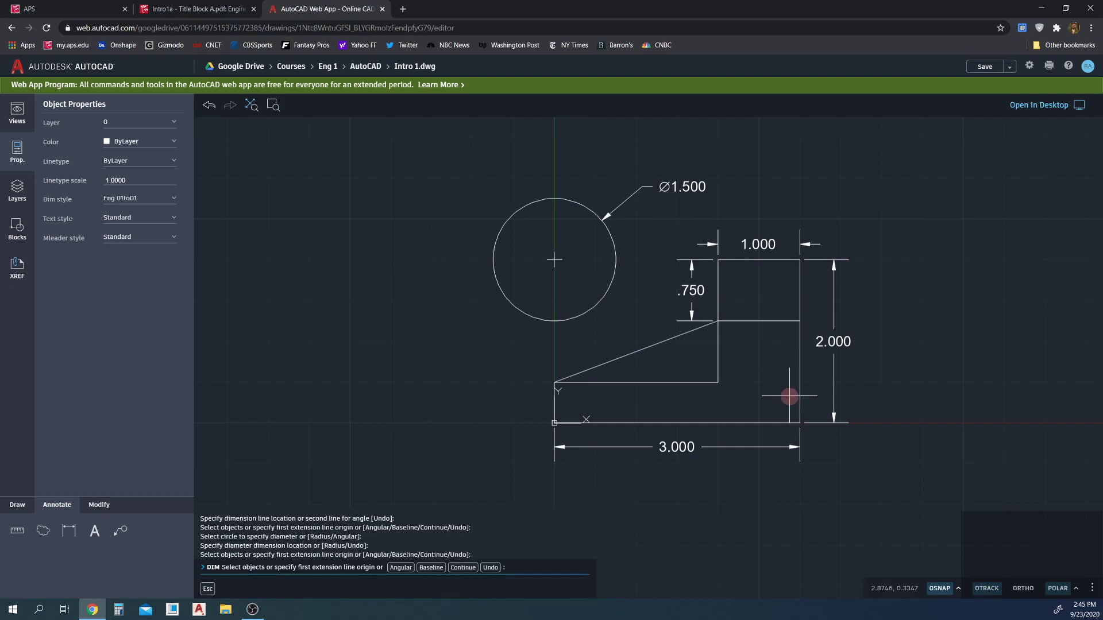
Recheck the Intro1a reference PDF and dimension the vertical distance from the origin to the circle's centre, placed left of the circle
click(211, 9)
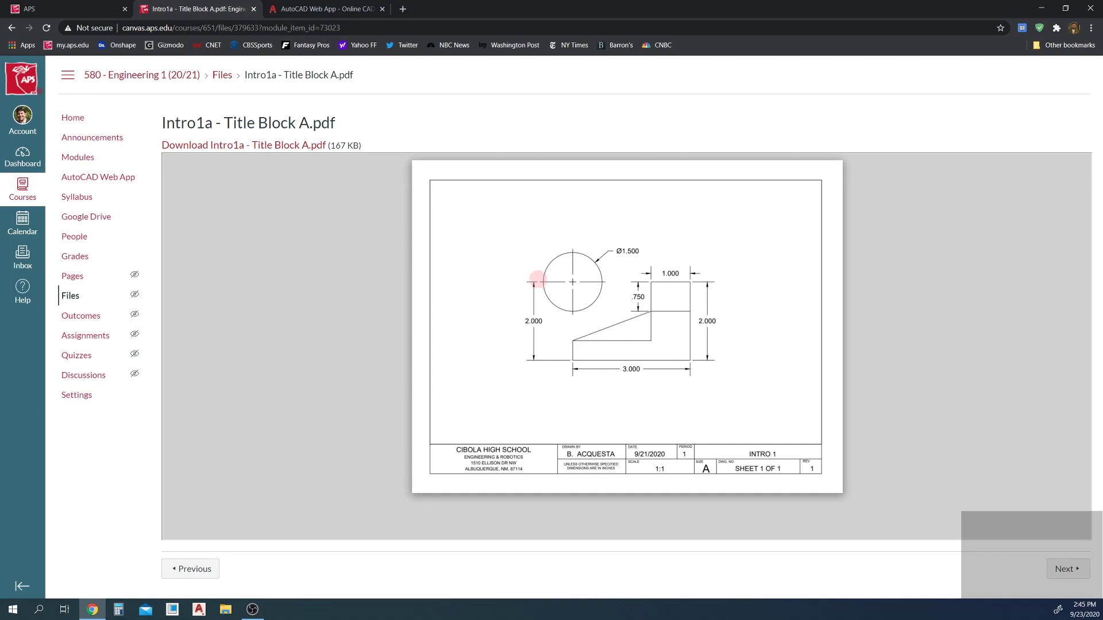
click(322, 9)
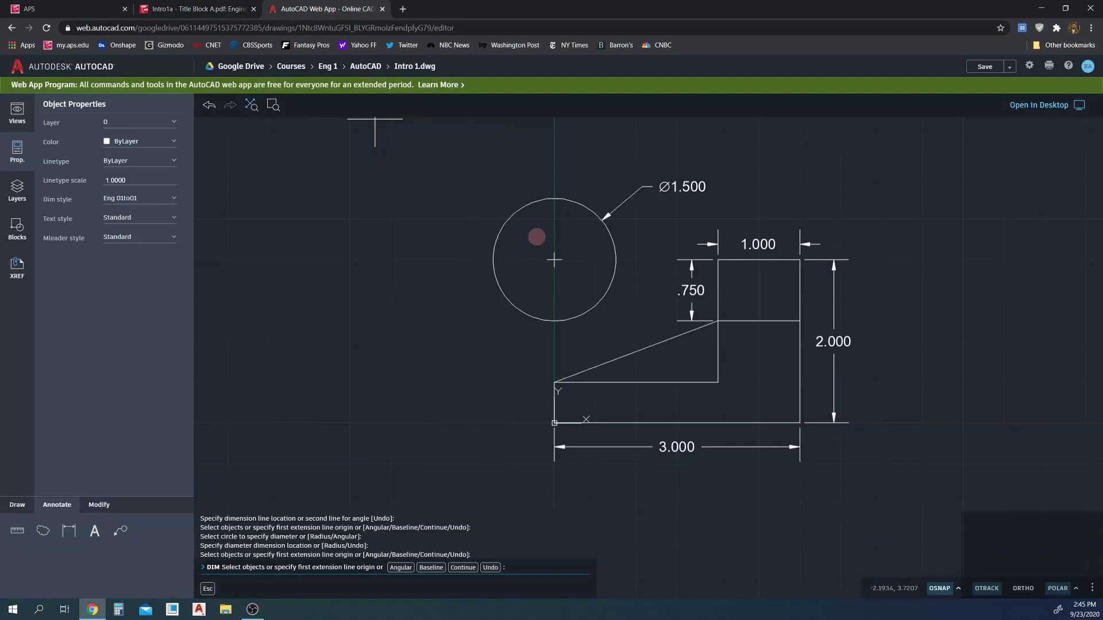
click(68, 531)
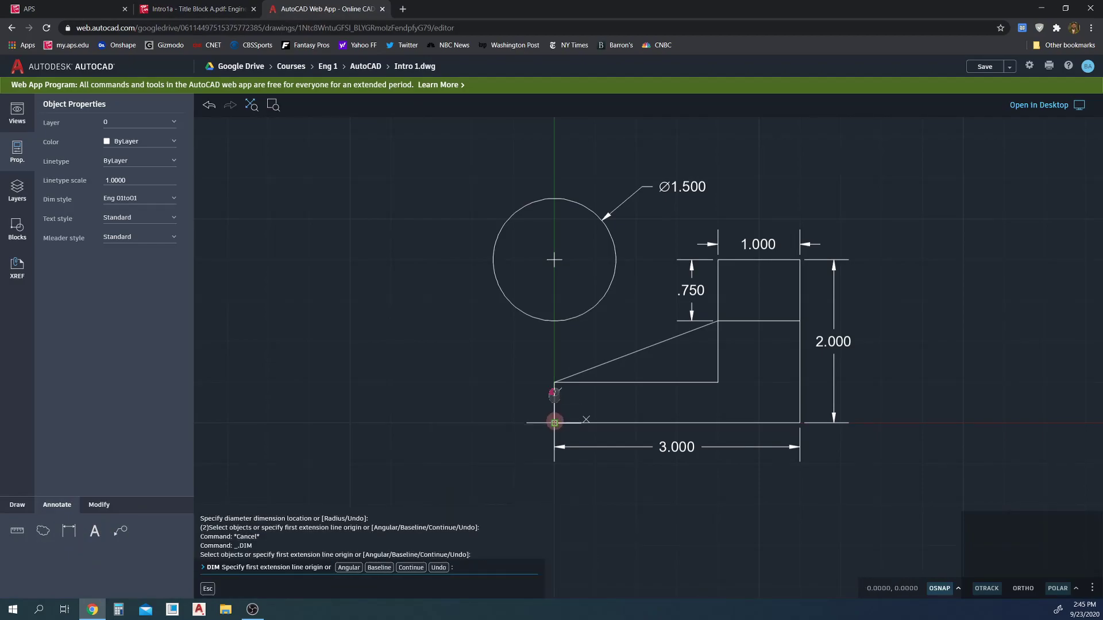
click(554, 423)
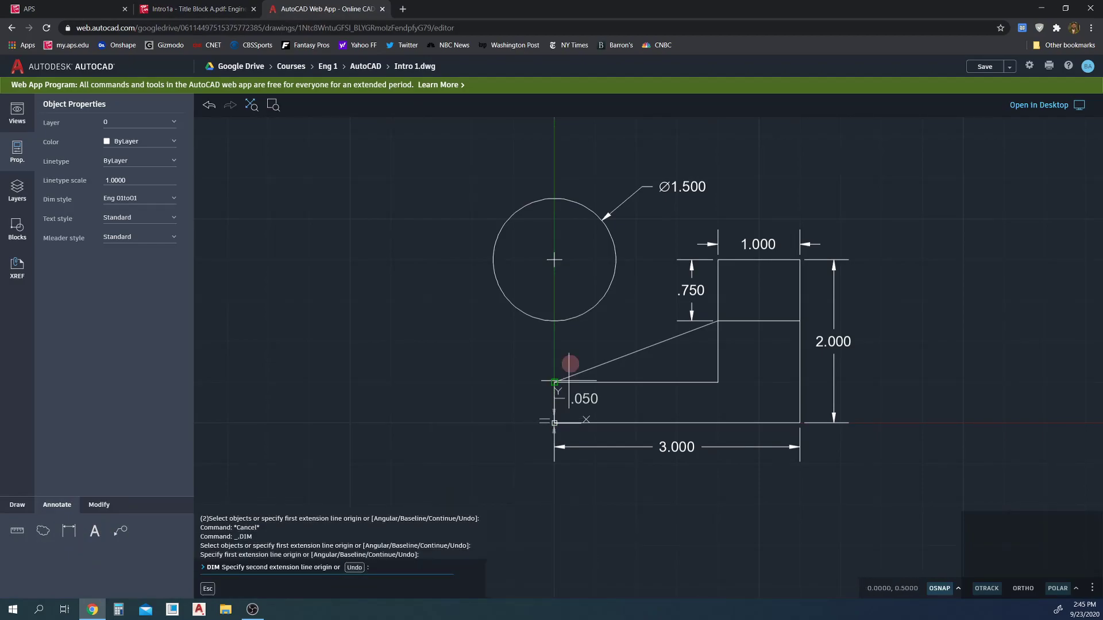
click(554, 259)
click(466, 257)
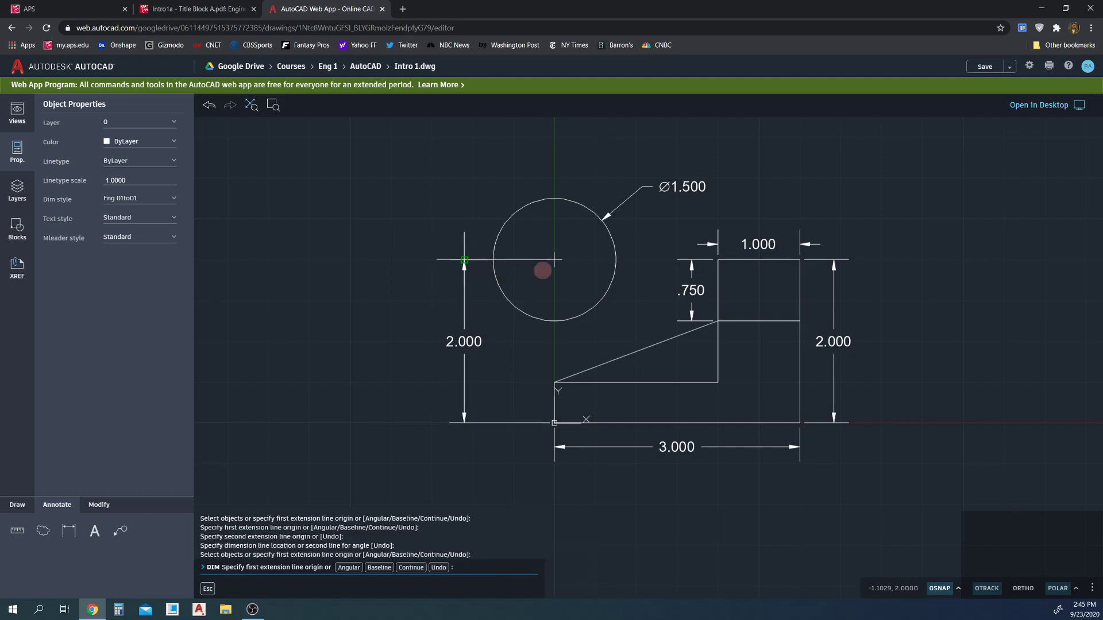
End dimensioning and delete the vertical dimension between the origin and the circle's centre
text(c)
key(Return)
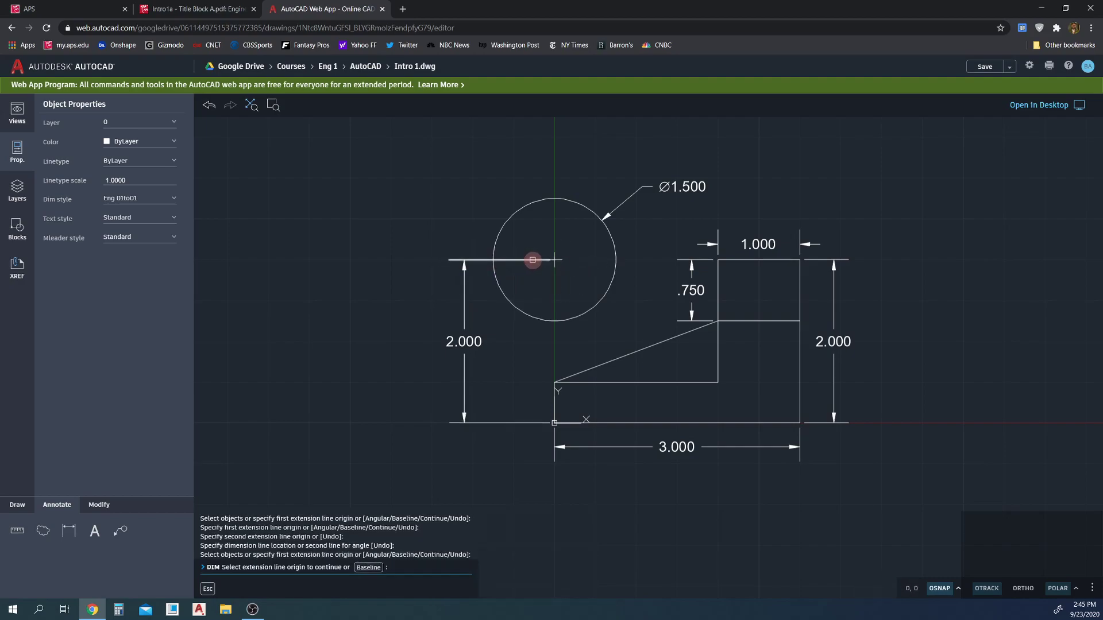
key(Escape)
key(Escape)
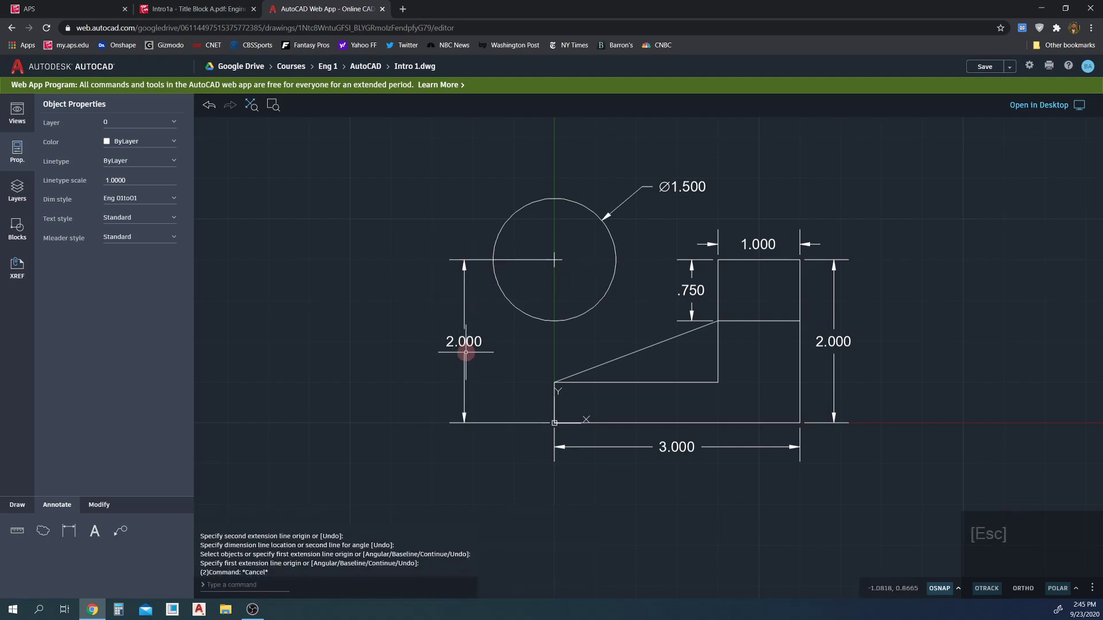
click(467, 341)
key(Delete)
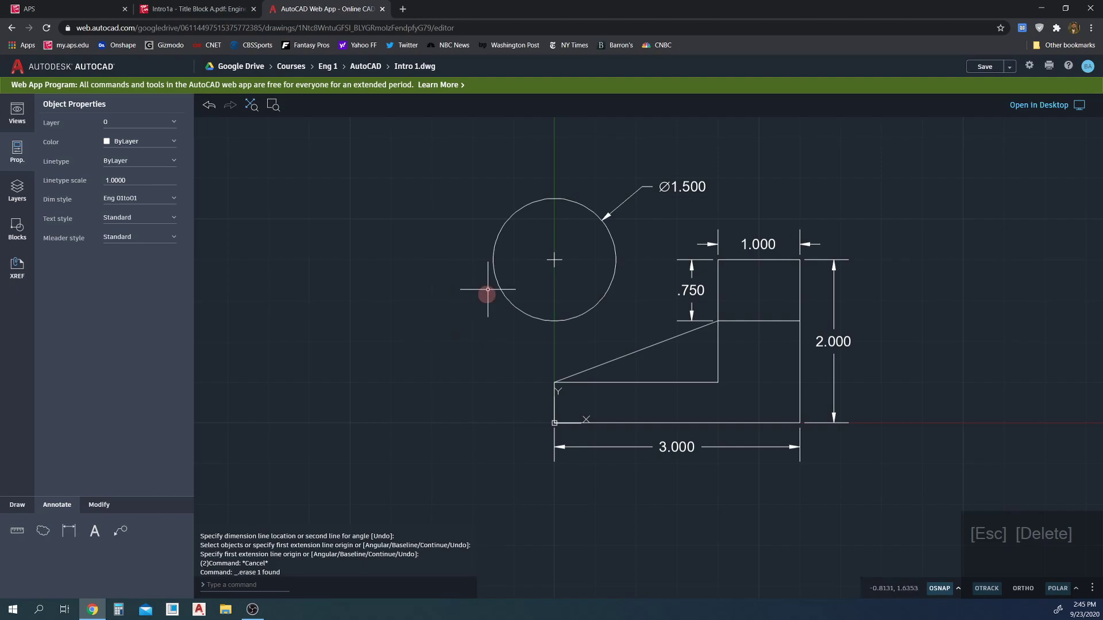
Display the drawing's layers and make Center Lines the current layer
click(16, 191)
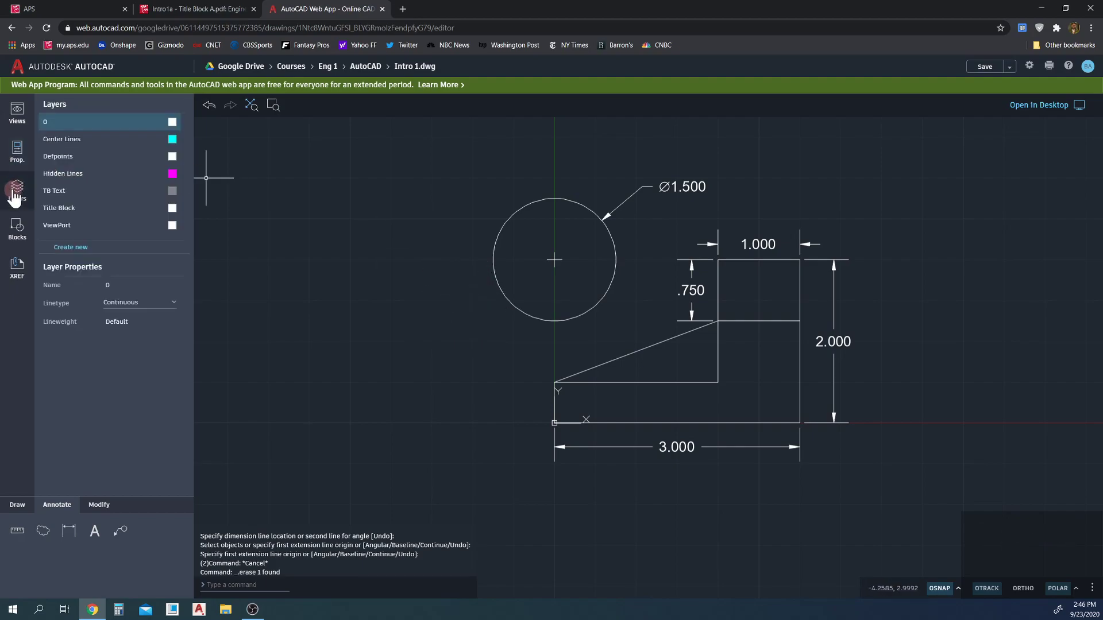
click(95, 147)
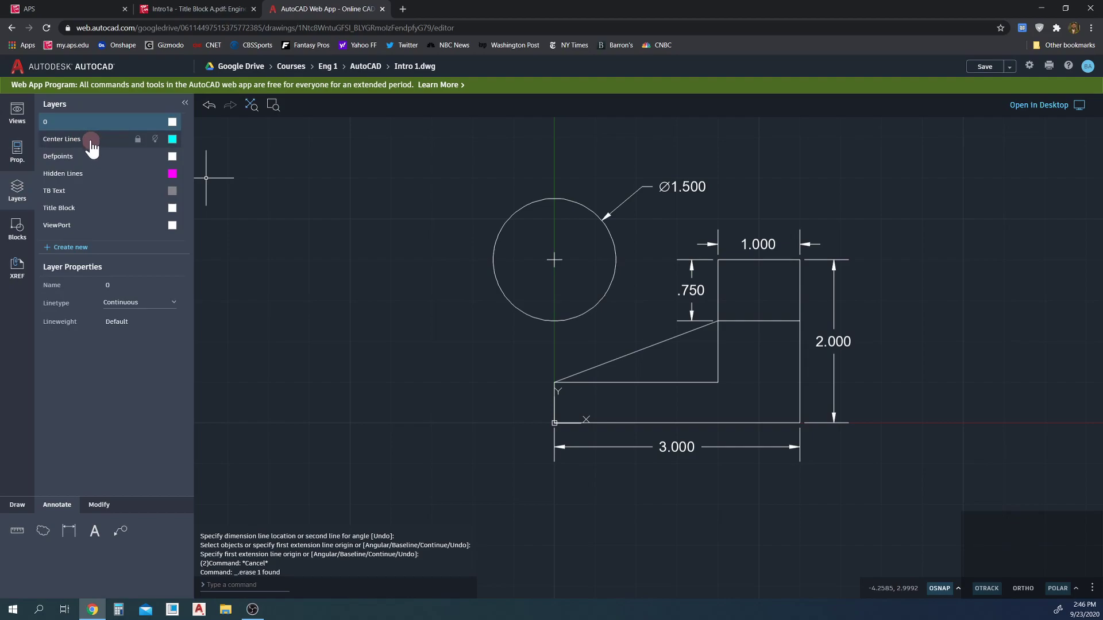
click(114, 123)
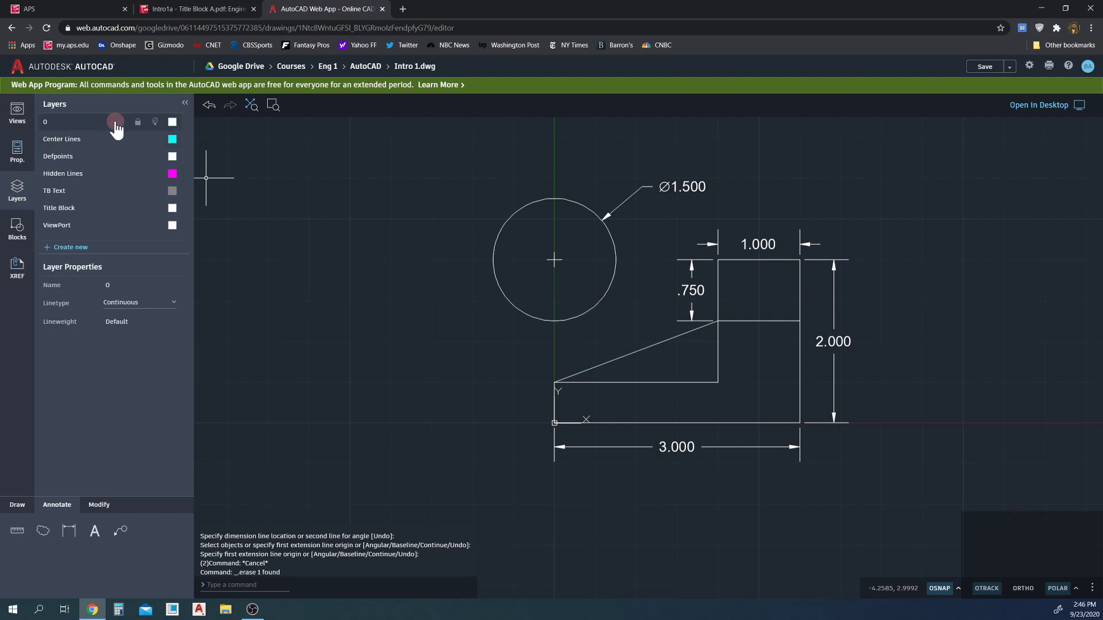
click(106, 144)
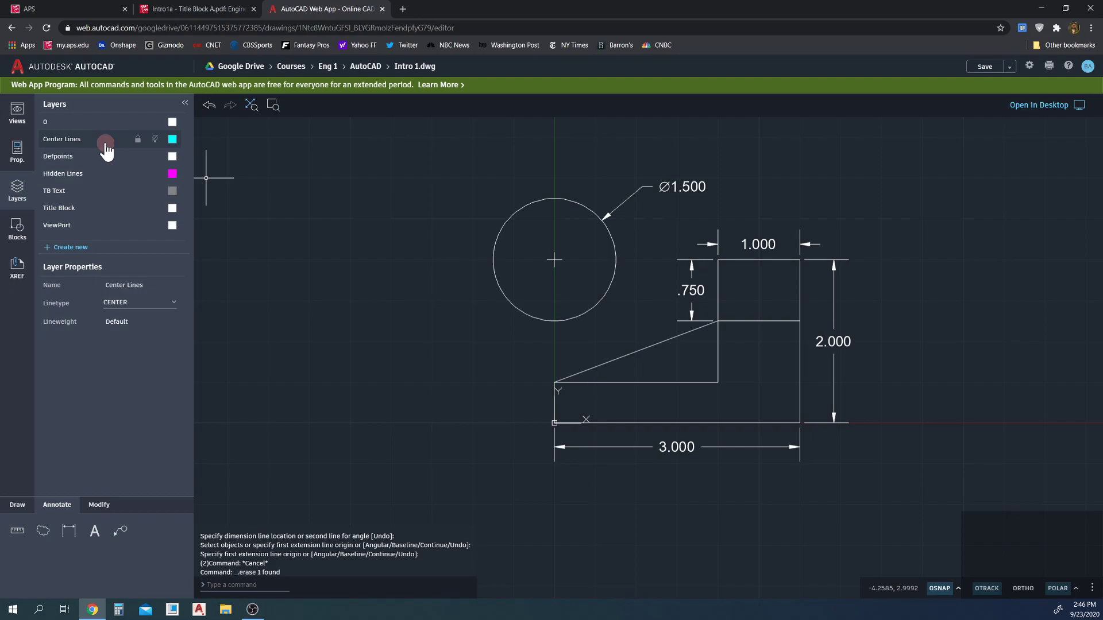
Draw a chain of four connected test lines on the Center Lines layer, running beside the circle and below the shape
click(47, 494)
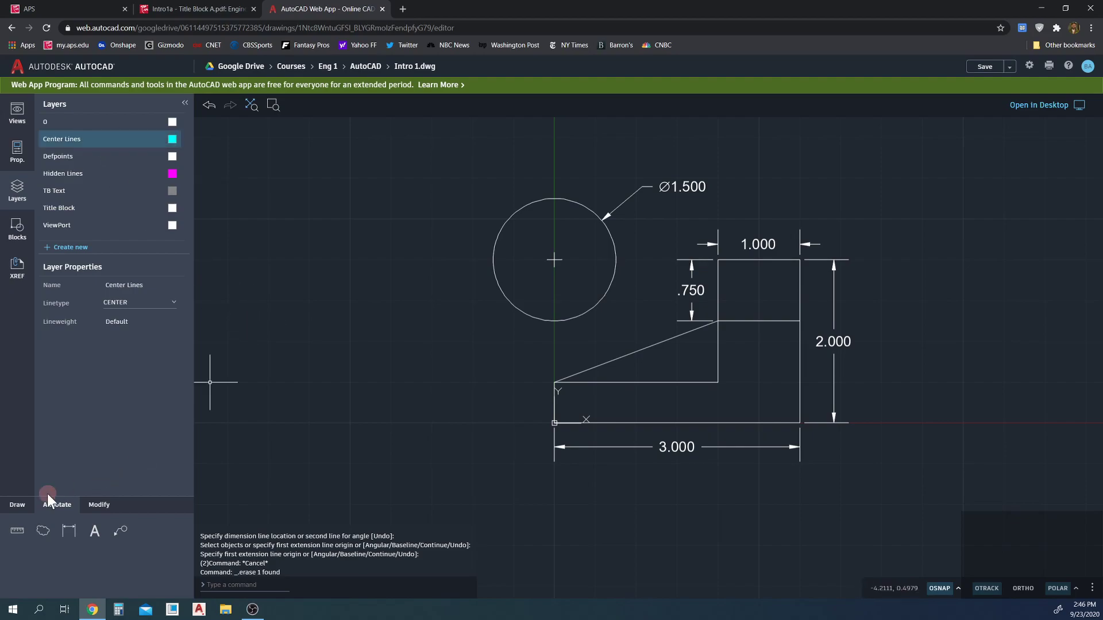
click(17, 506)
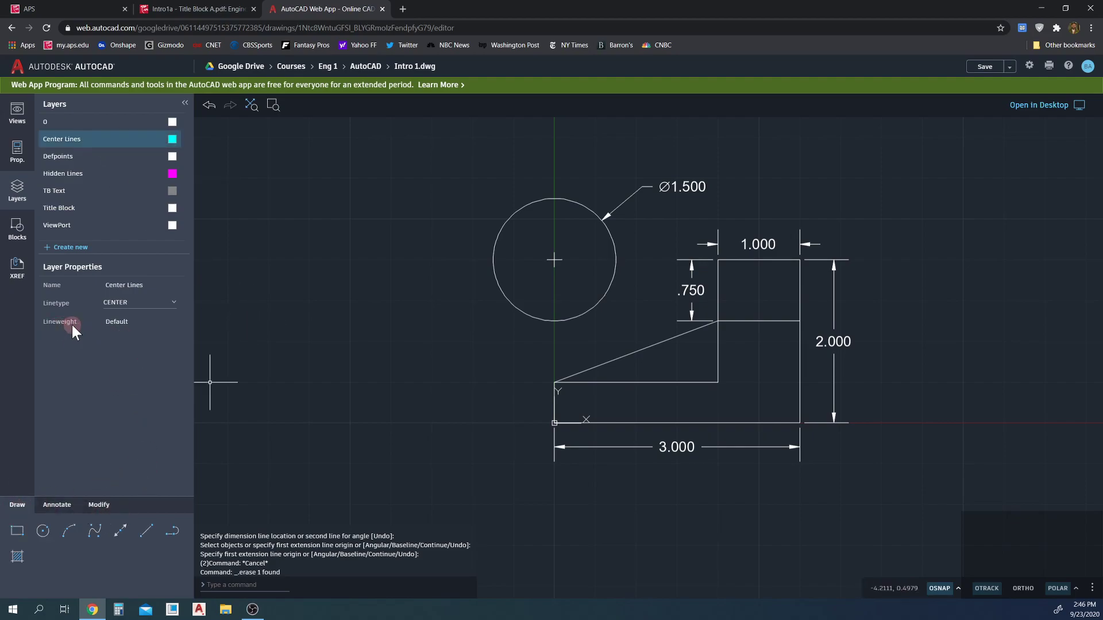
click(120, 305)
click(145, 533)
click(299, 466)
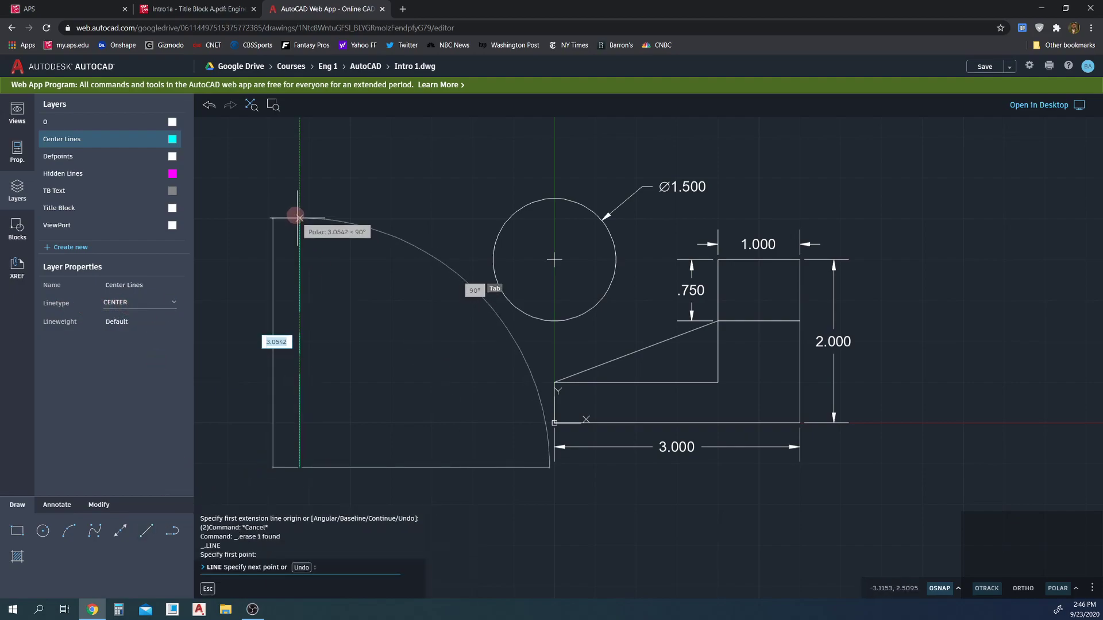
click(293, 213)
click(428, 171)
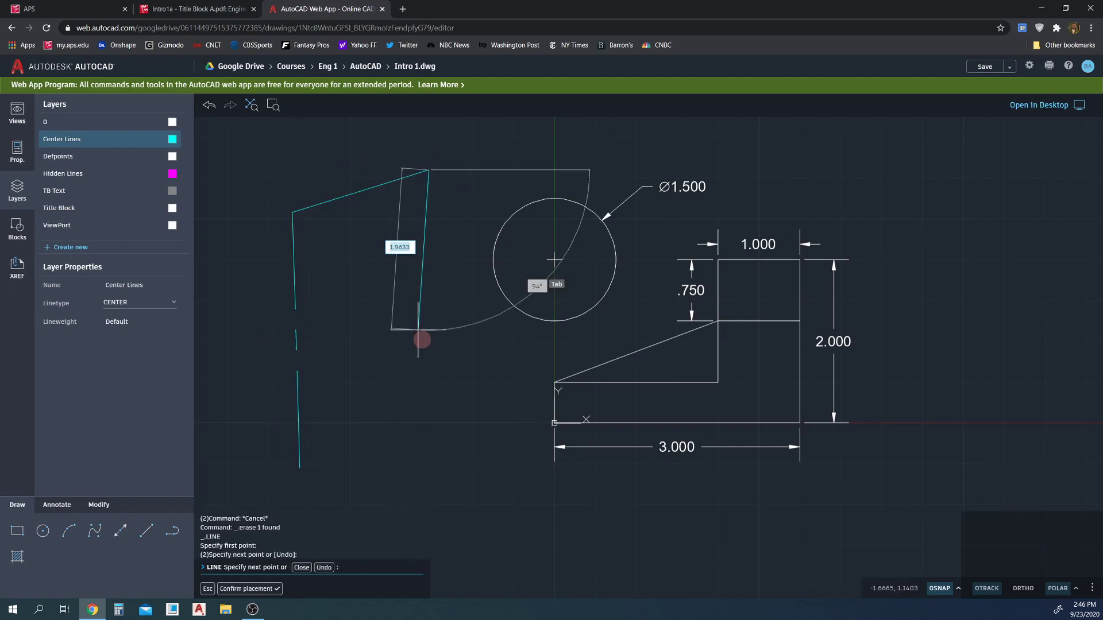
click(458, 440)
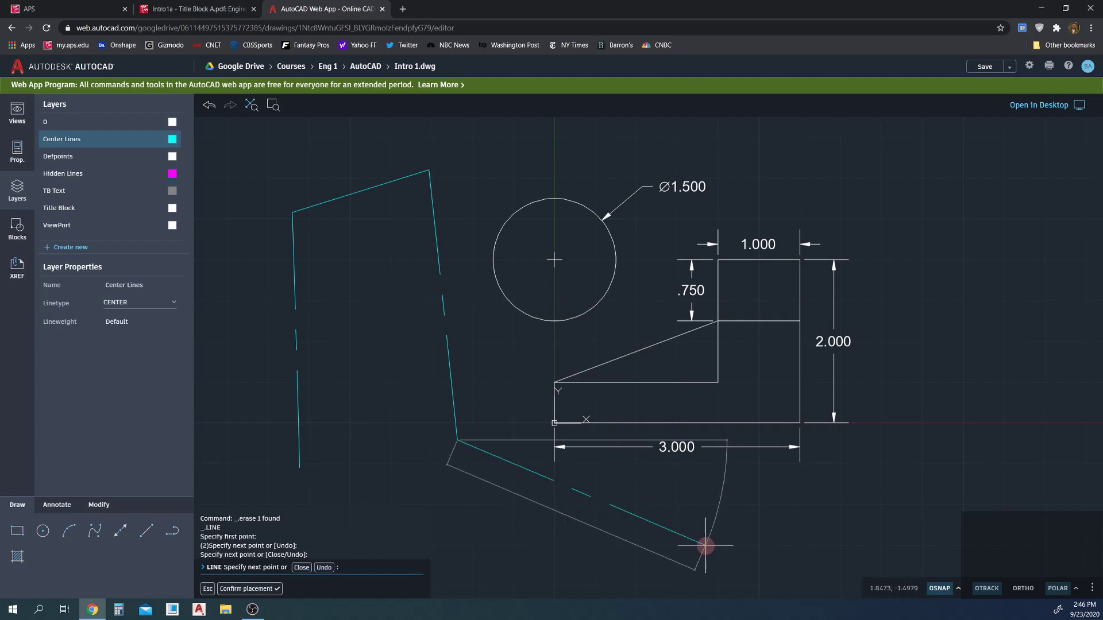
click(705, 545)
key(Escape)
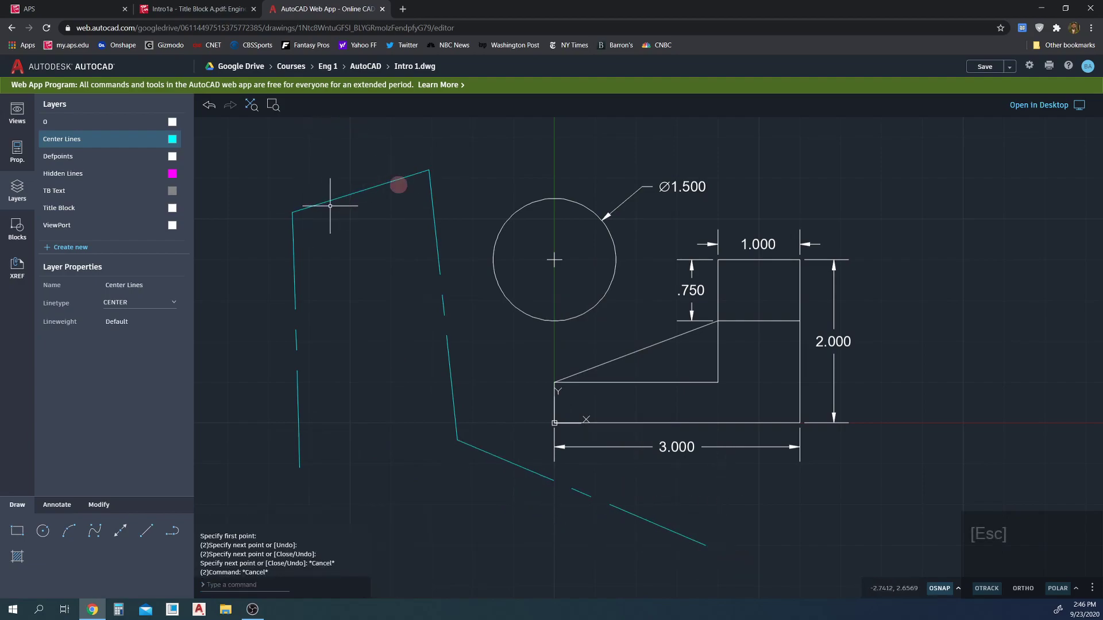
Delete the four test lines from the Center Lines layer
click(449, 152)
click(300, 443)
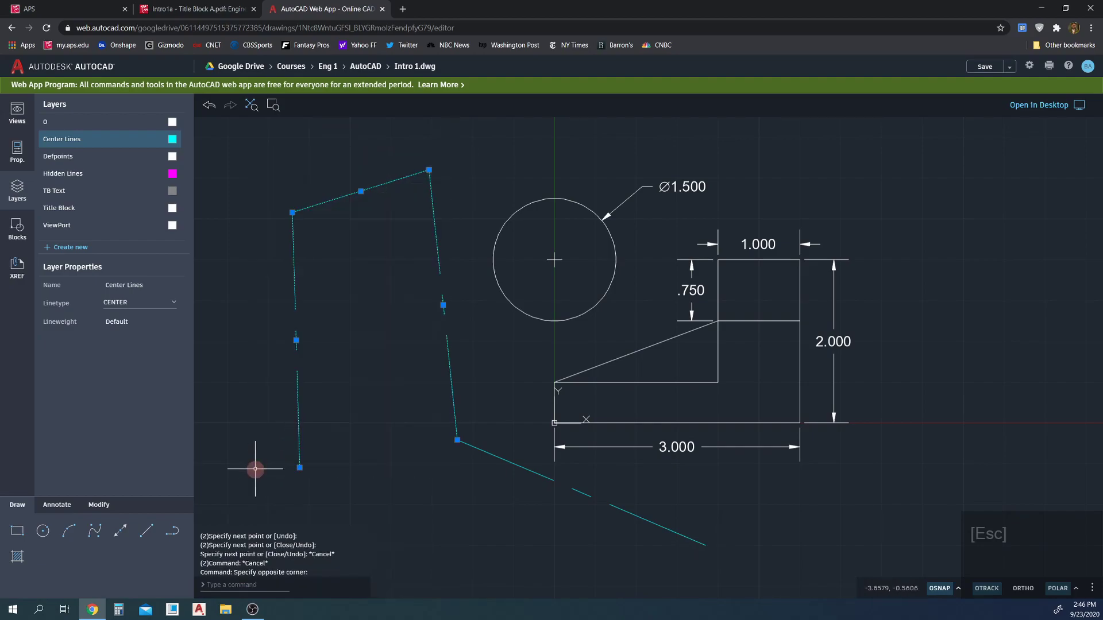
key(Delete)
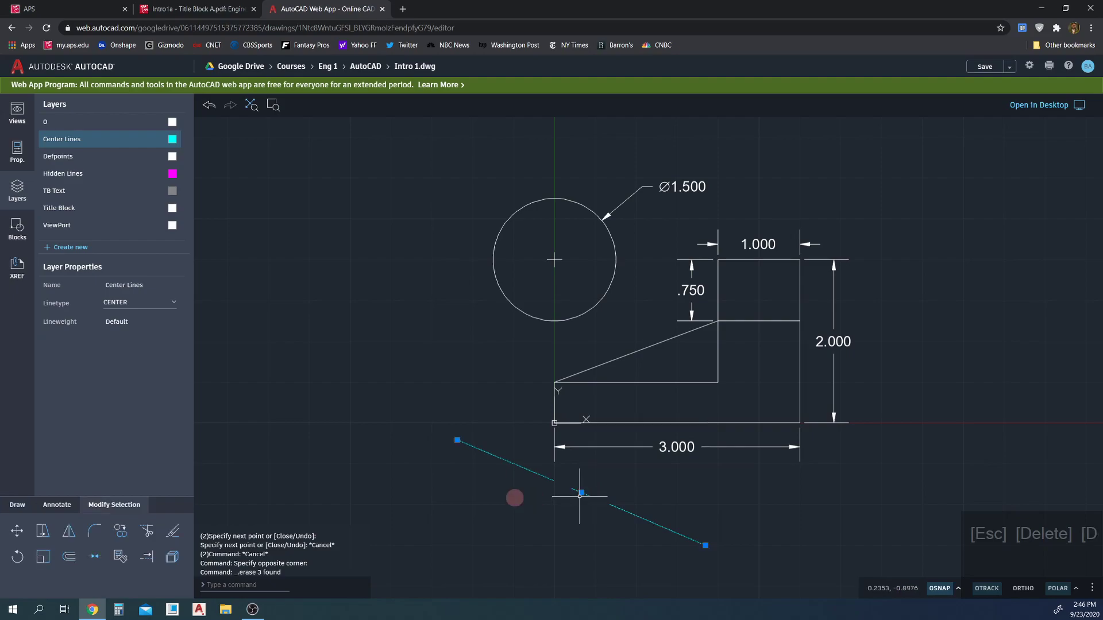
key(Delete)
Draw a short vertical test line on the Center Lines layer, left of the circle, and delete it
click(148, 532)
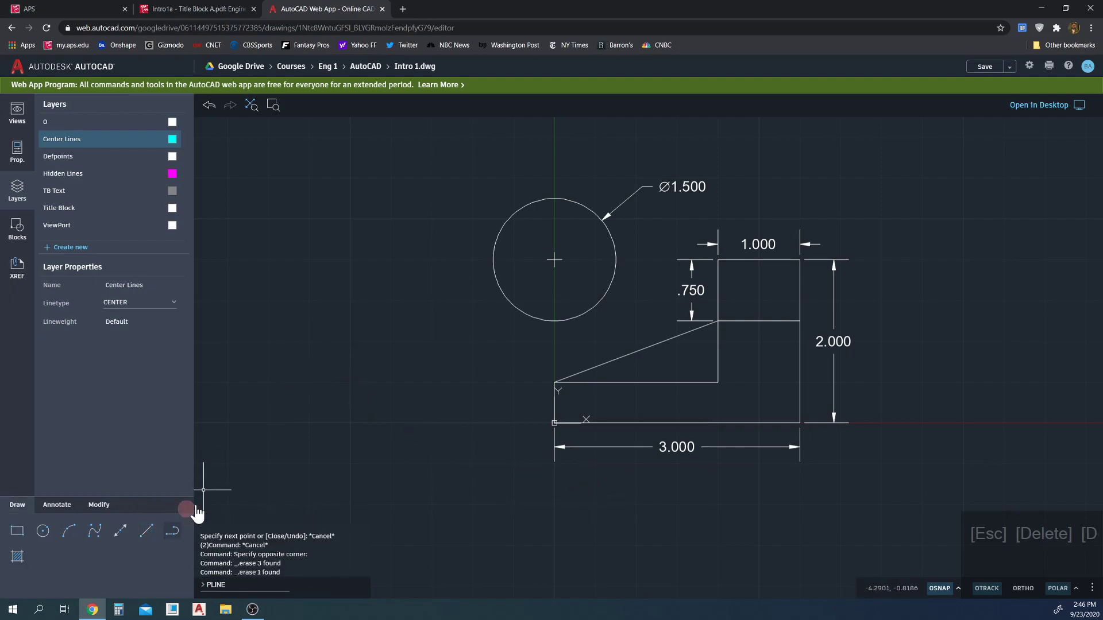
click(311, 267)
click(310, 337)
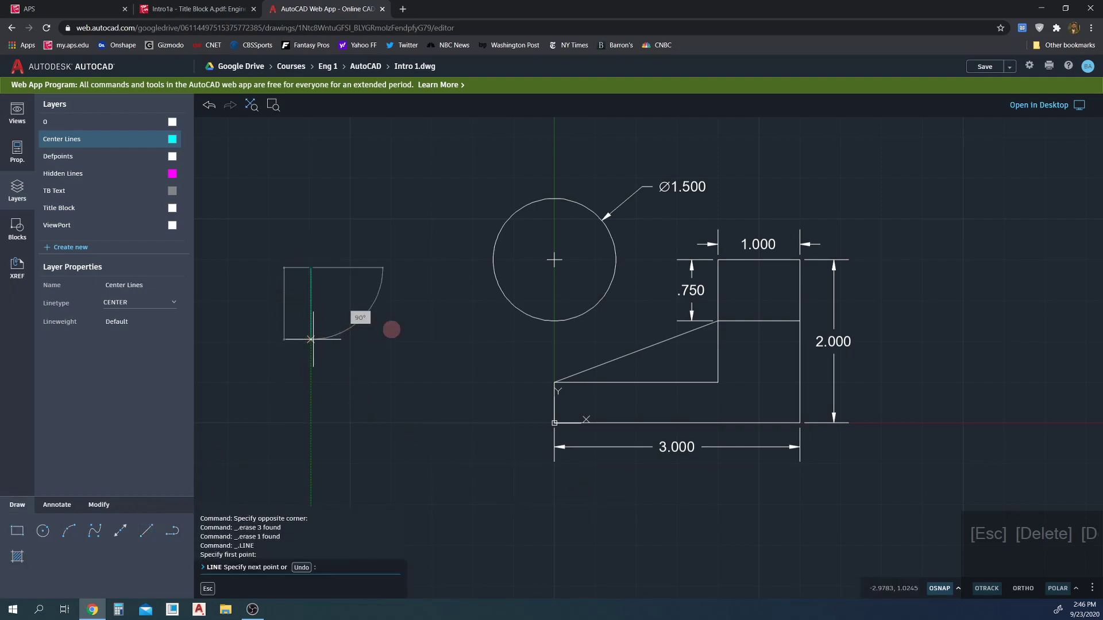
key(Escape)
key(Escape)
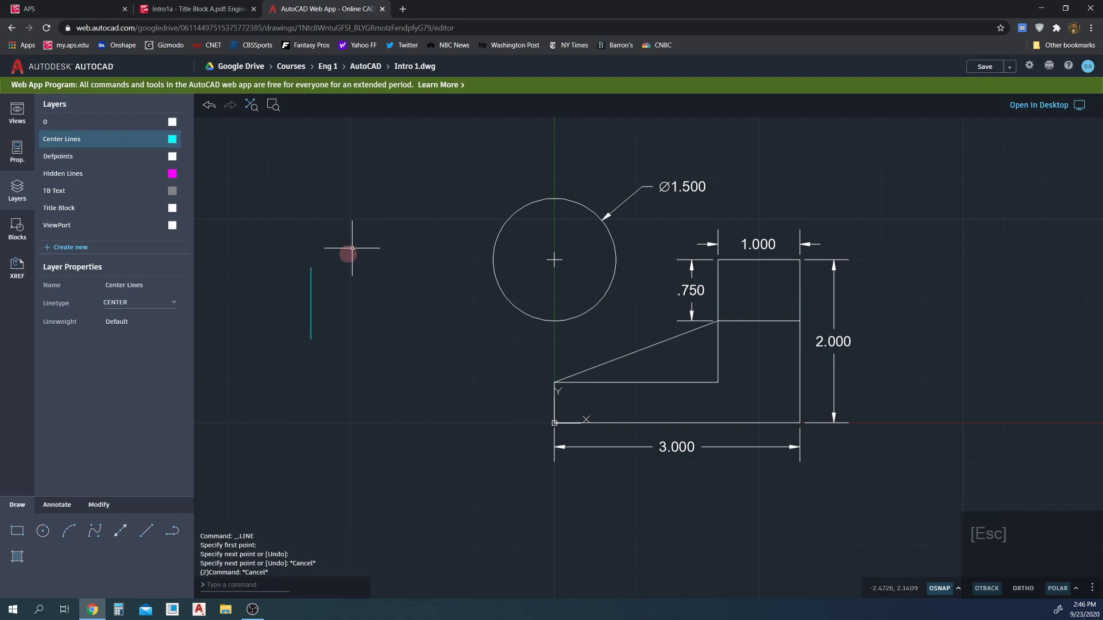
drag(346, 247, 295, 357)
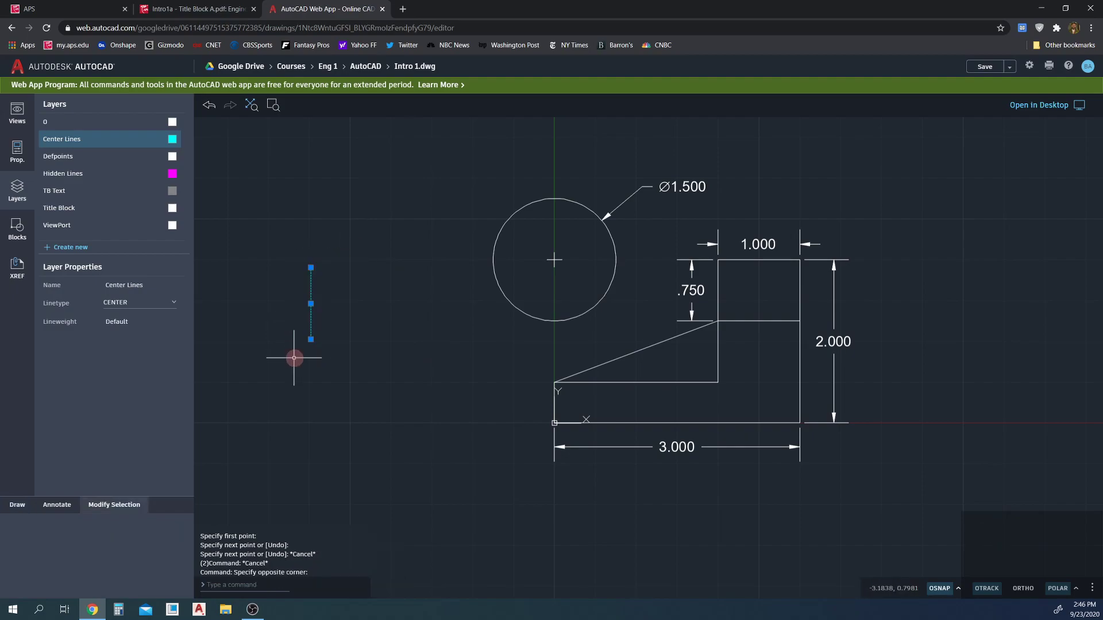
key(Delete)
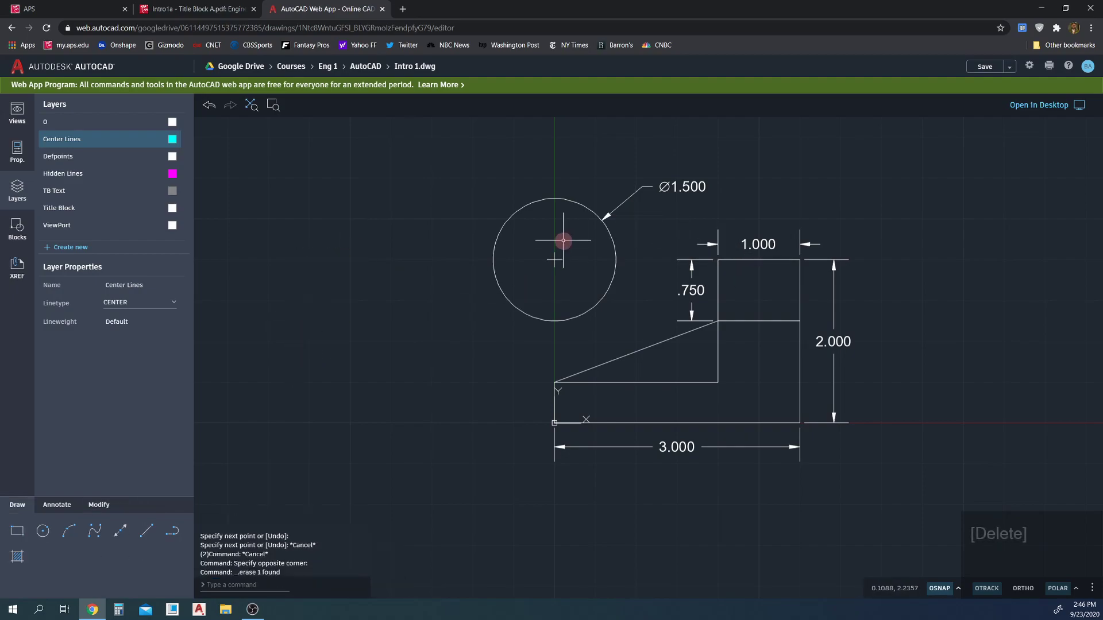
Draw a horizontal center line about 1.65 long through the circle's centre, extending slightly past both sides of the circle
middle_drag(567, 258, 565, 312)
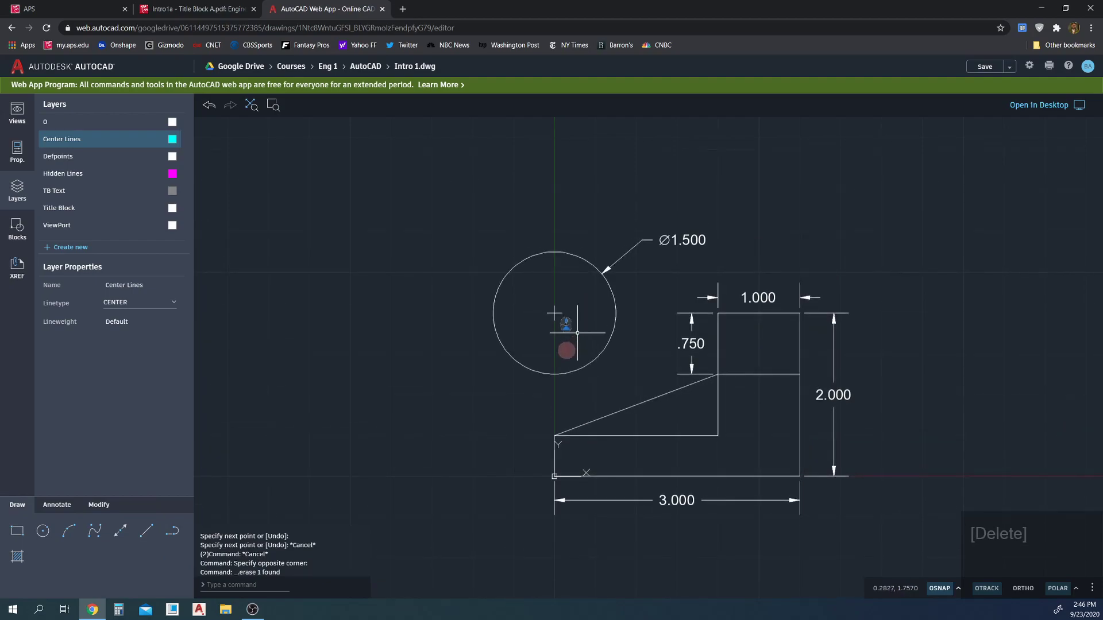
scroll(563, 352, up, 3)
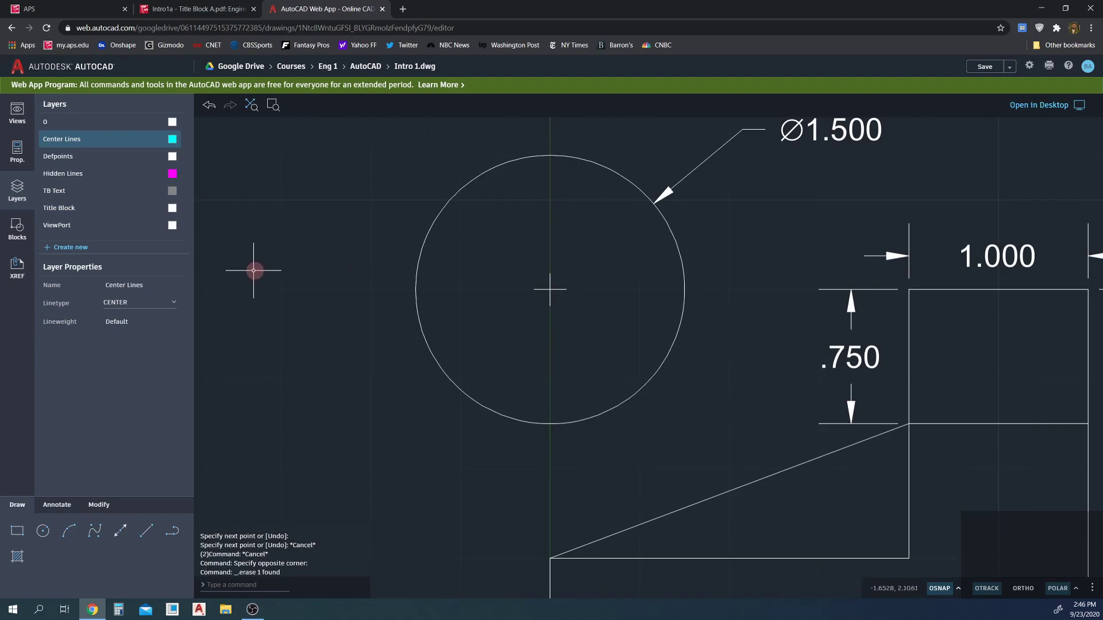
click(158, 532)
click(146, 532)
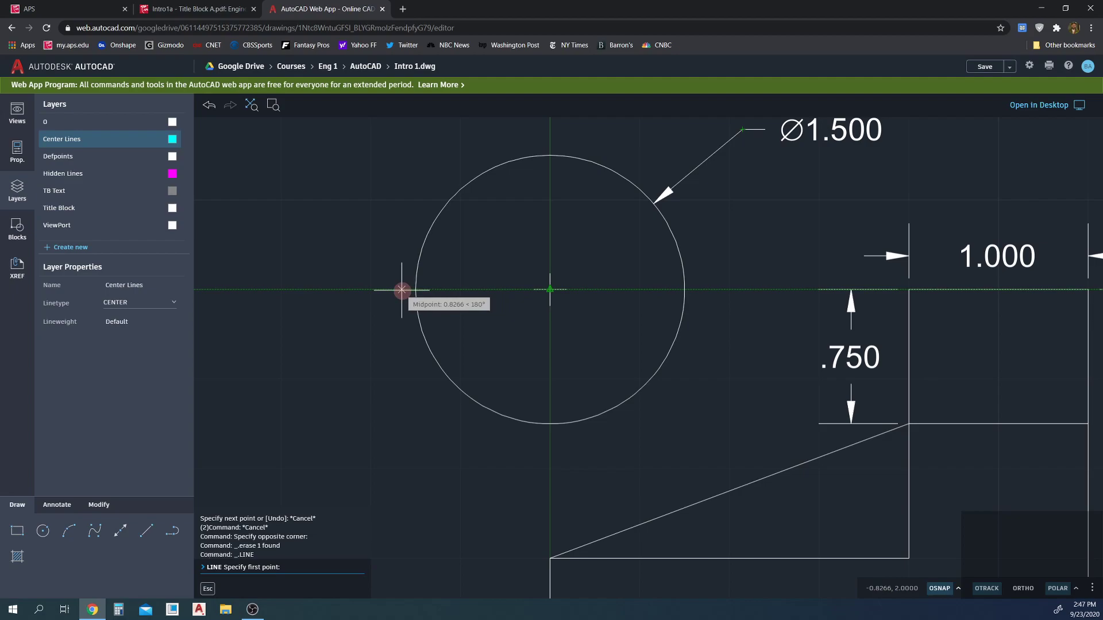
click(402, 290)
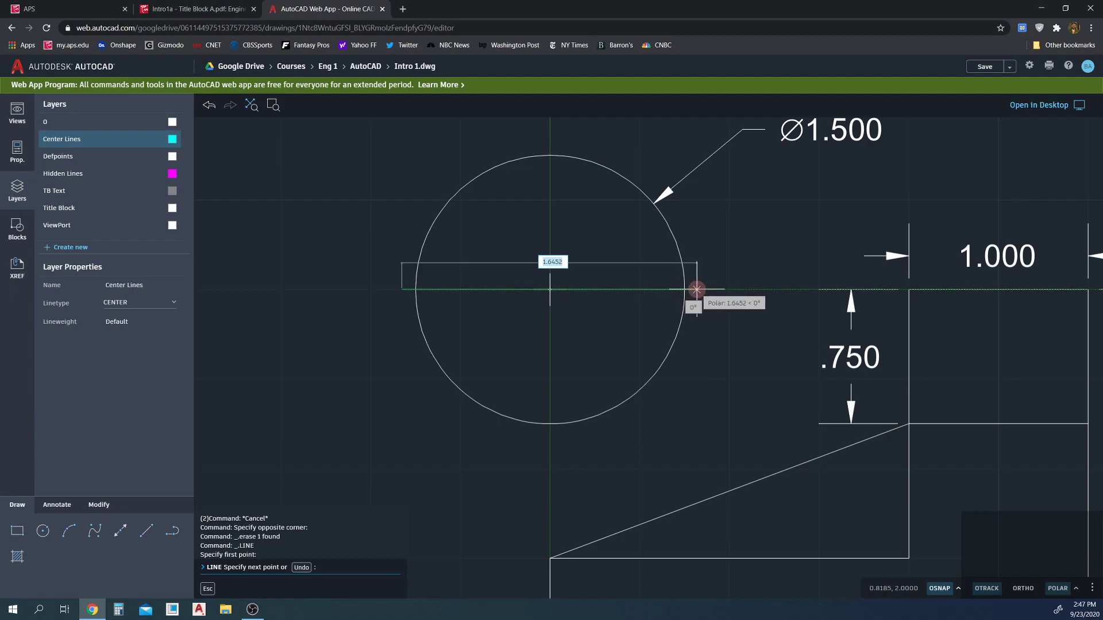
click(696, 289)
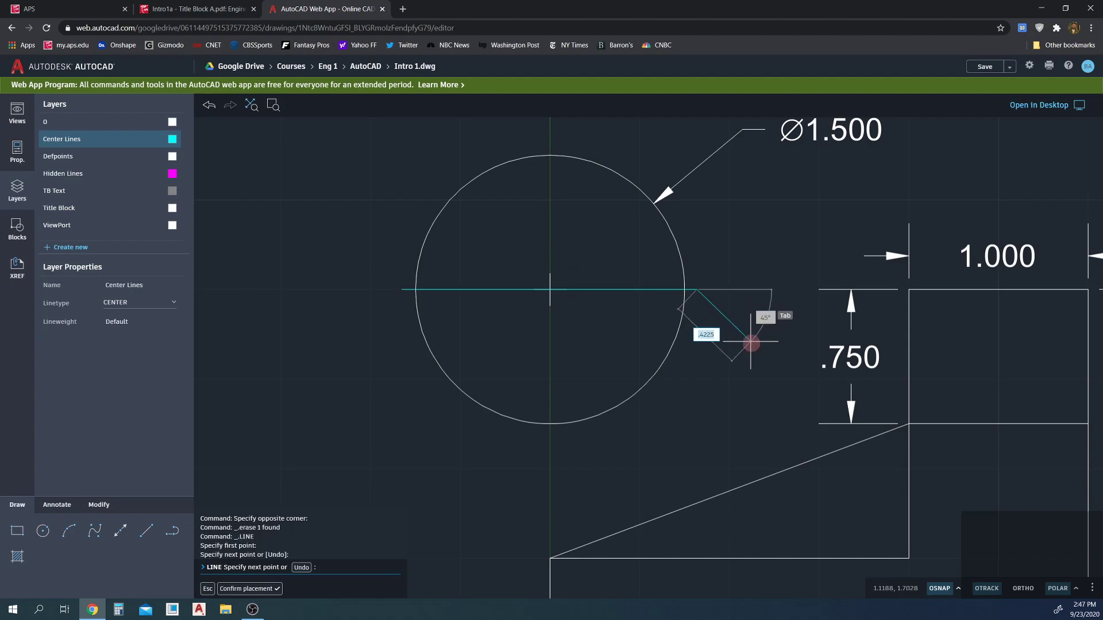
key(Escape)
key(Escape)
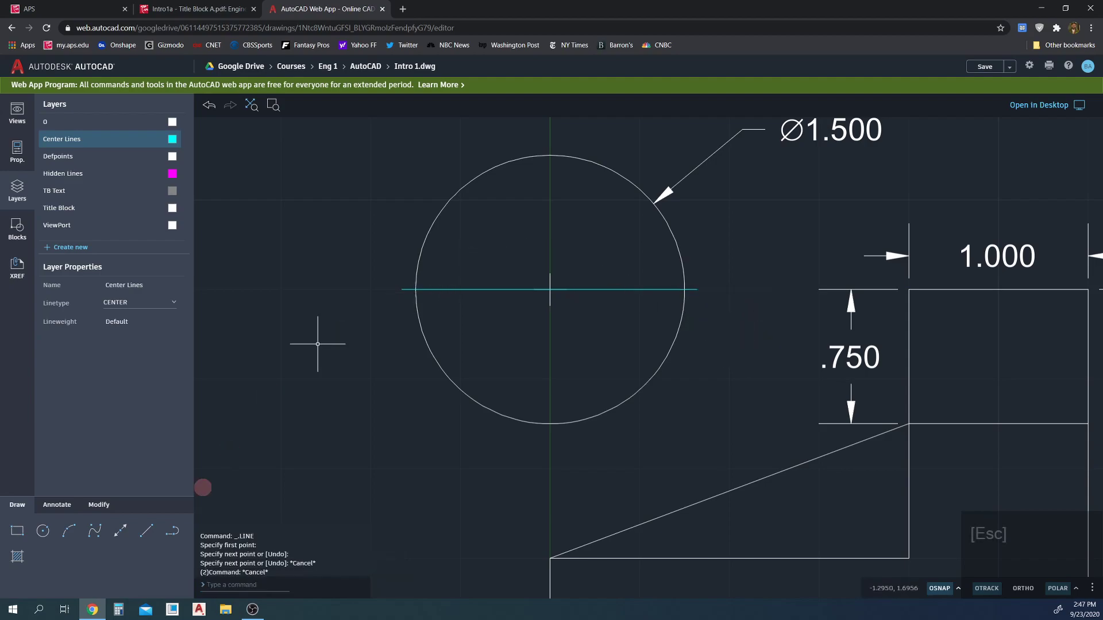
Draw a vertical center line about 1.63 long through the circle's centre, extending slightly beyond the circle above and below
click(147, 532)
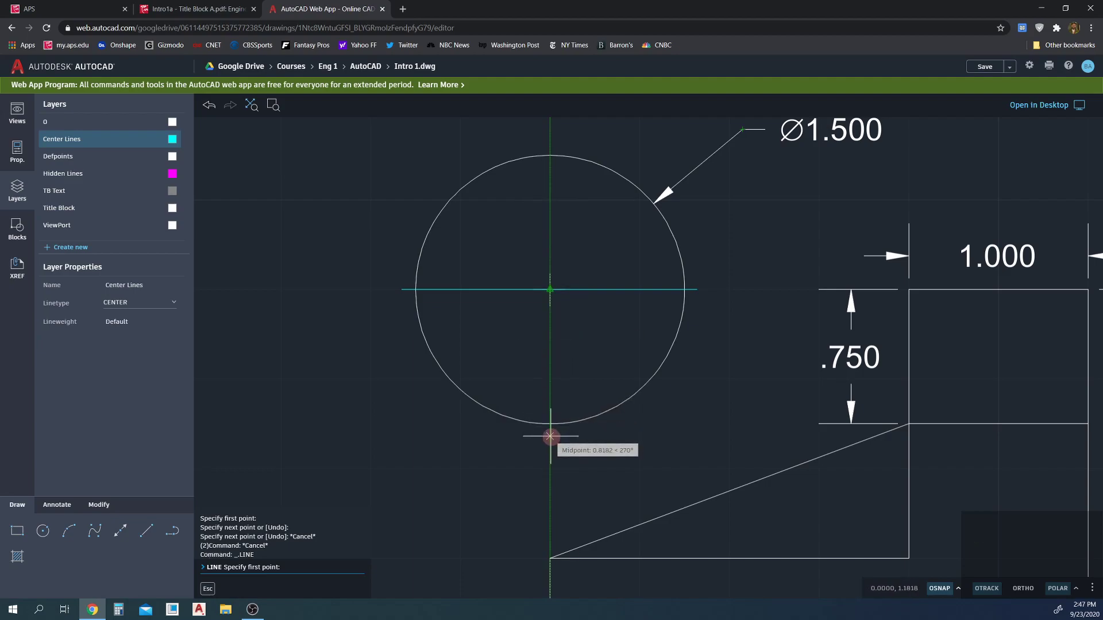
click(550, 437)
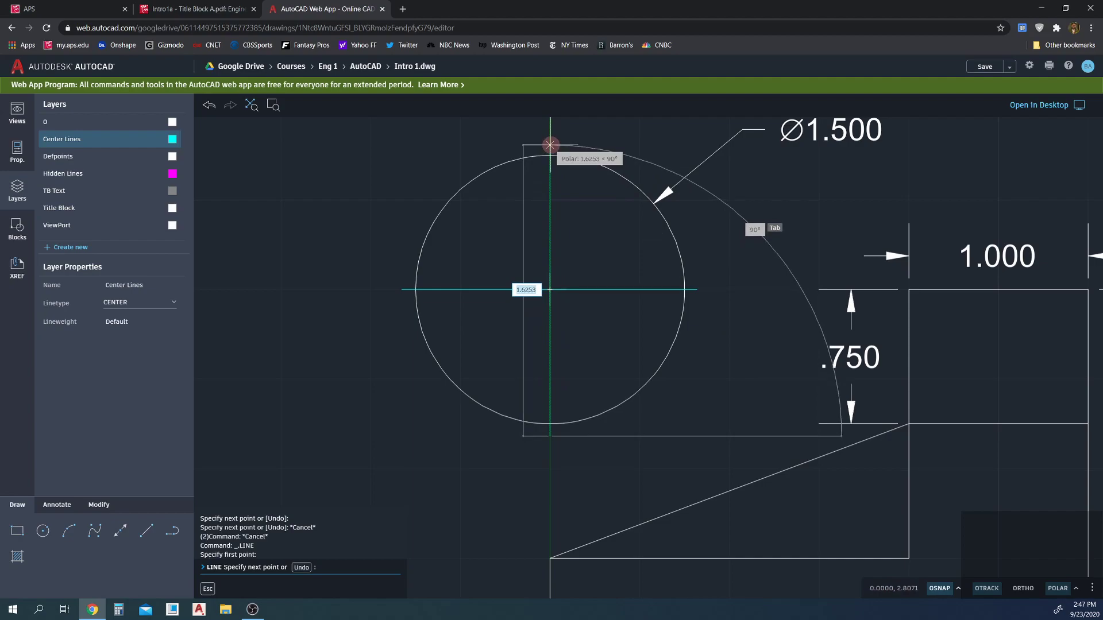
click(550, 145)
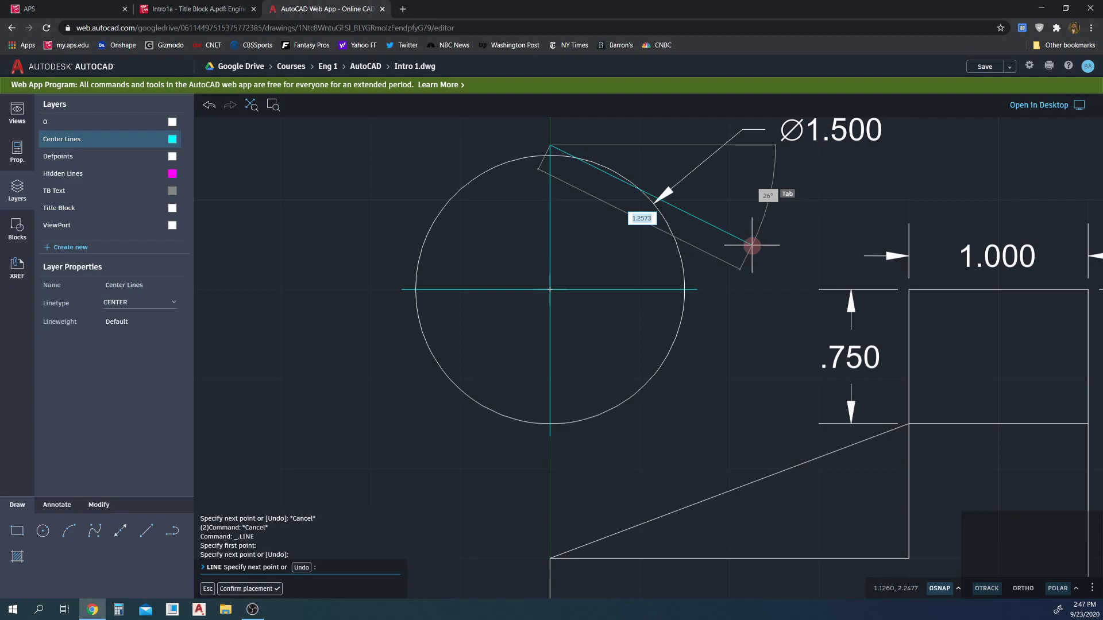
key(Escape)
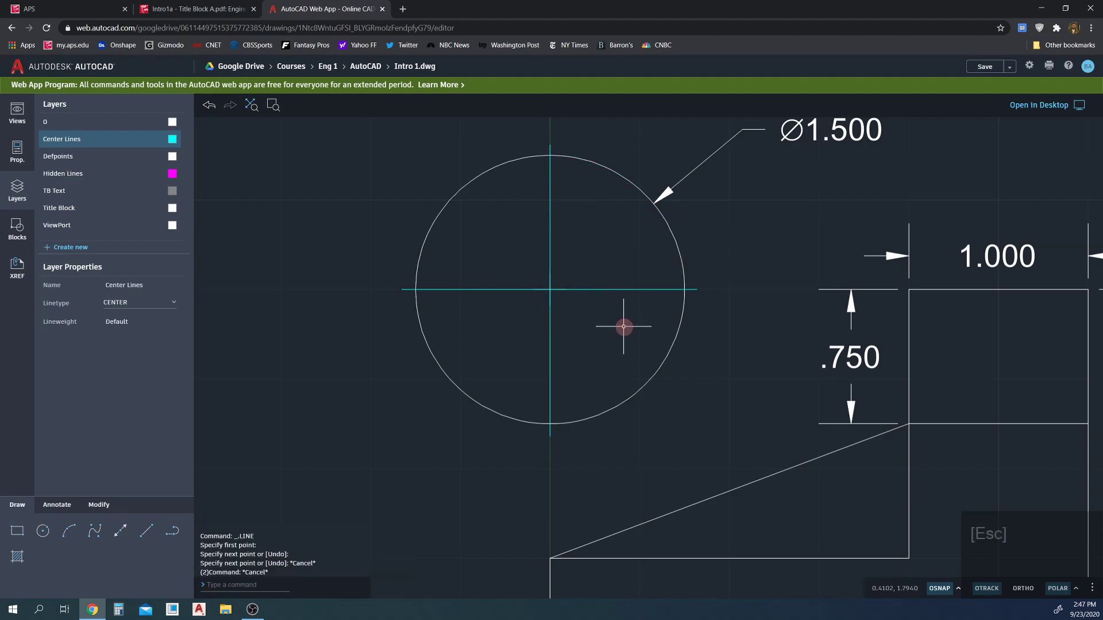
Set the linetype scale of the circle's horizontal and vertical center lines to .5
click(584, 216)
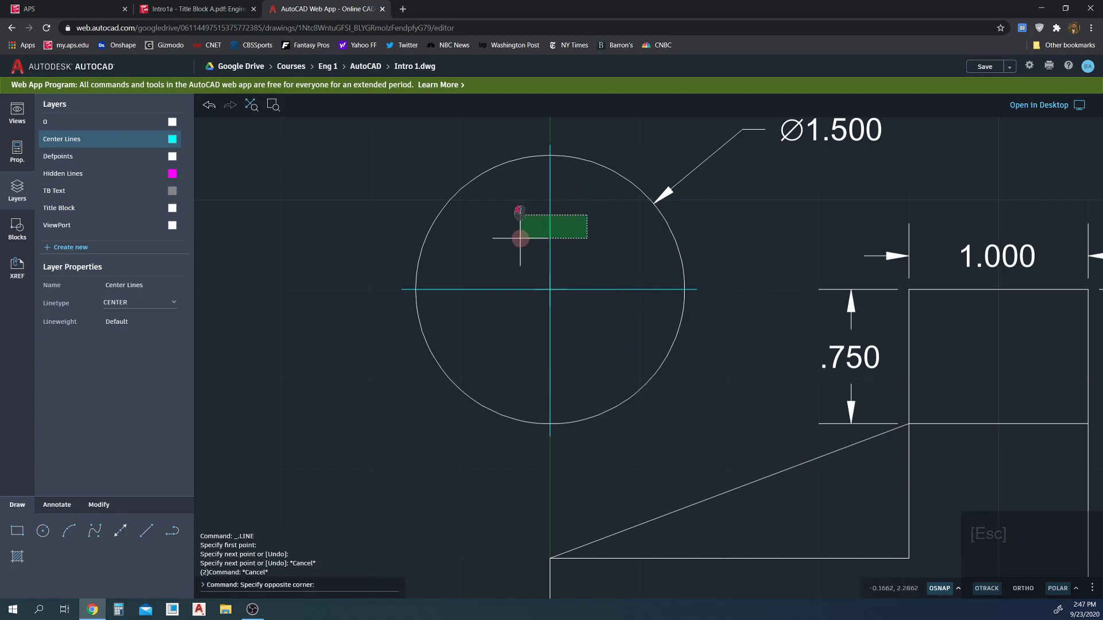
click(519, 238)
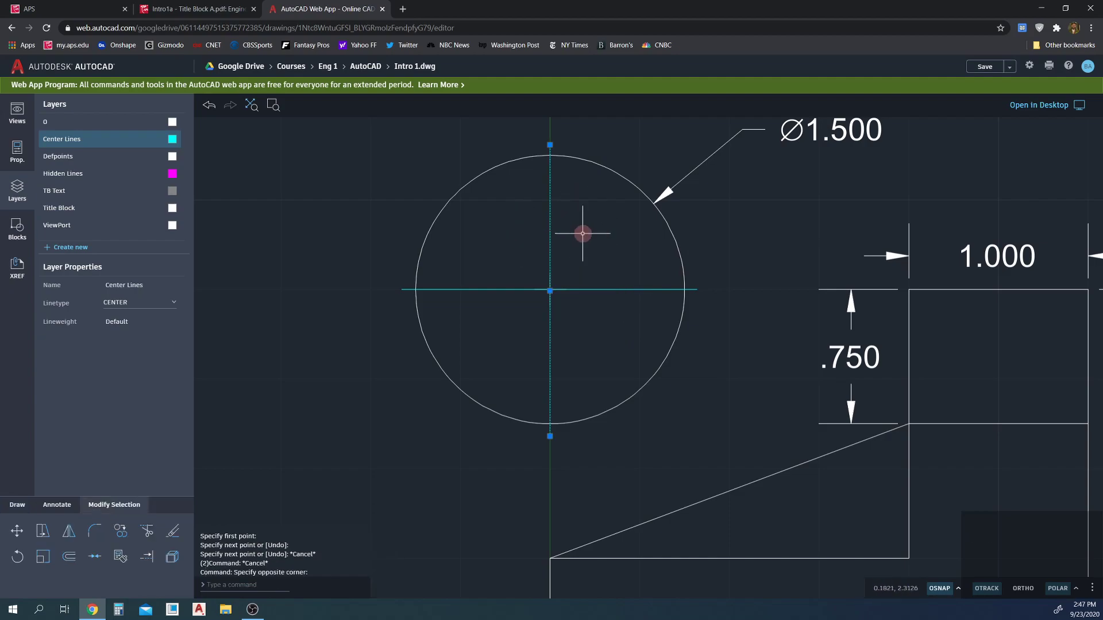
click(648, 272)
click(632, 310)
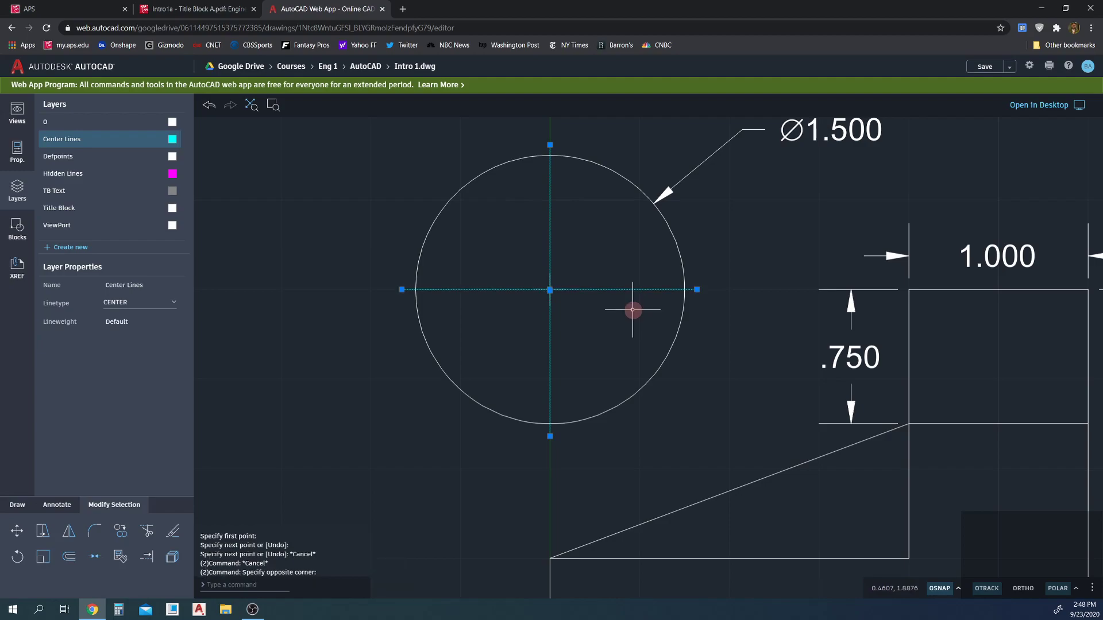
click(17, 152)
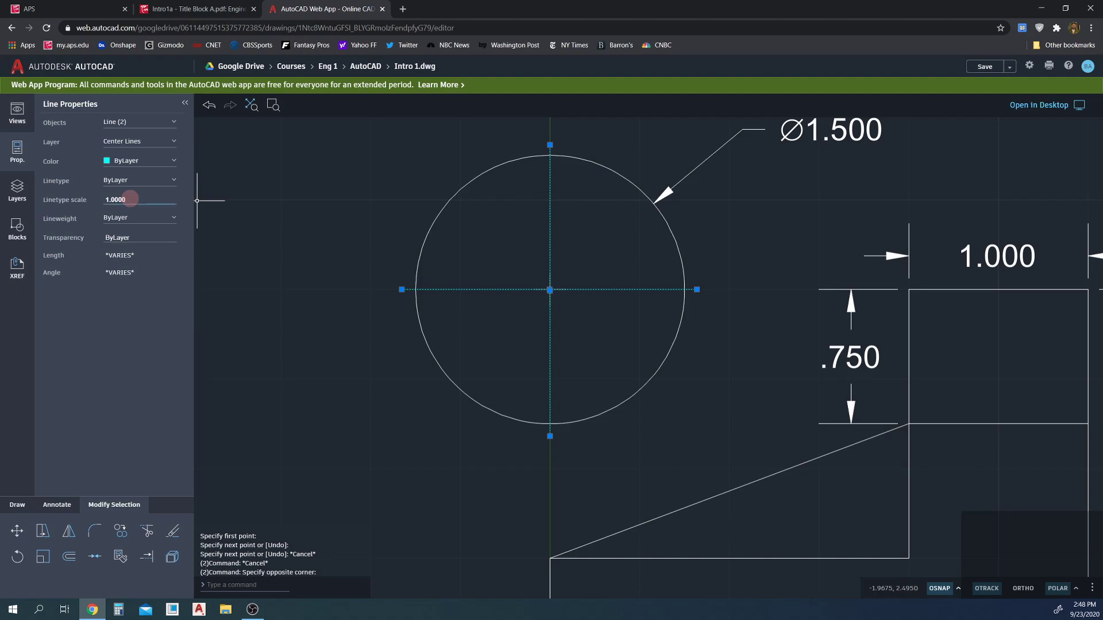
click(250, 218)
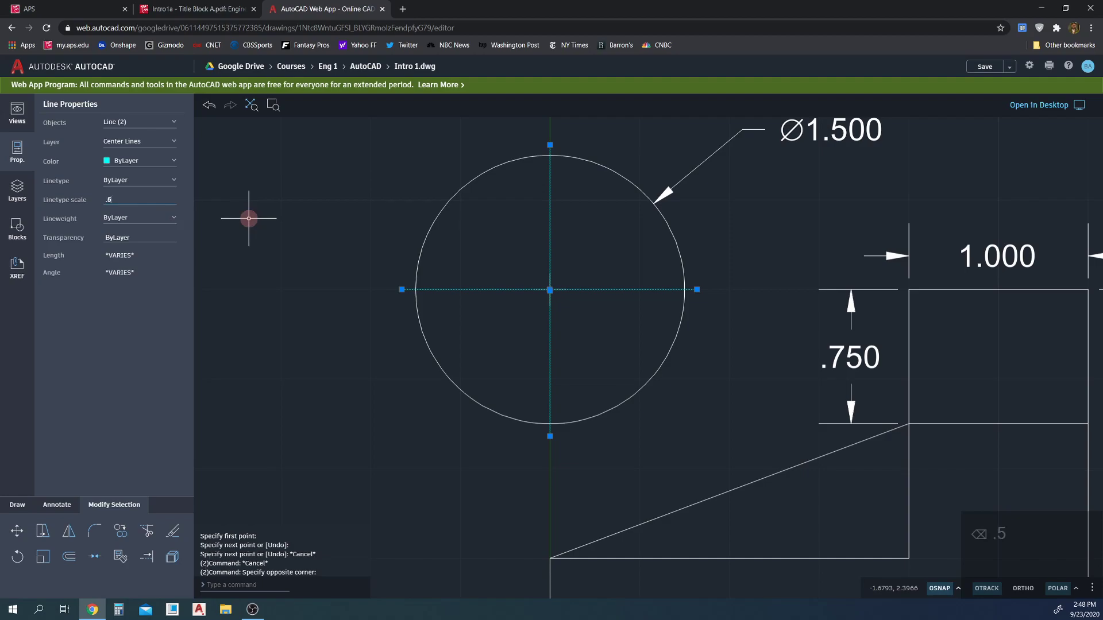
key(Return)
key(Escape)
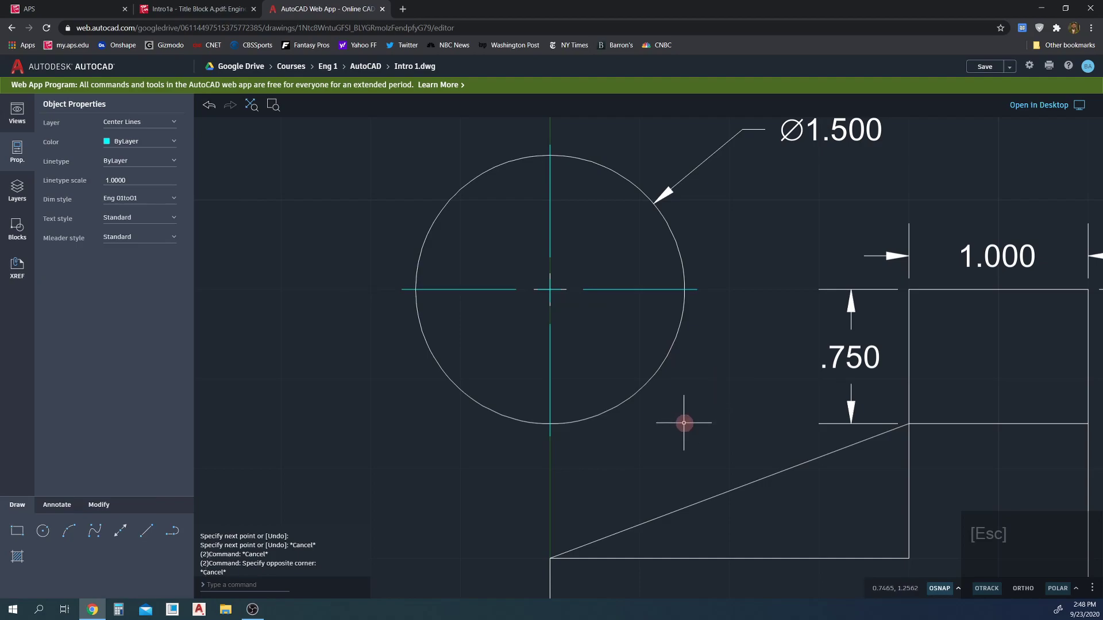
Make layer 0 the current layer
scroll(684, 423, down, 2)
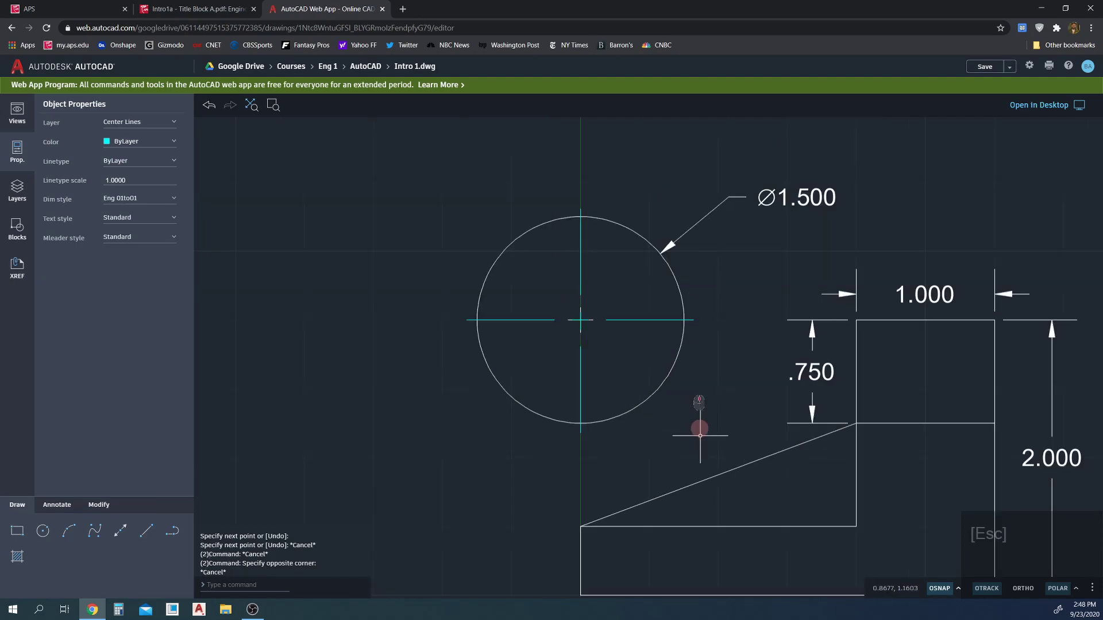
middle_drag(697, 424, 707, 341)
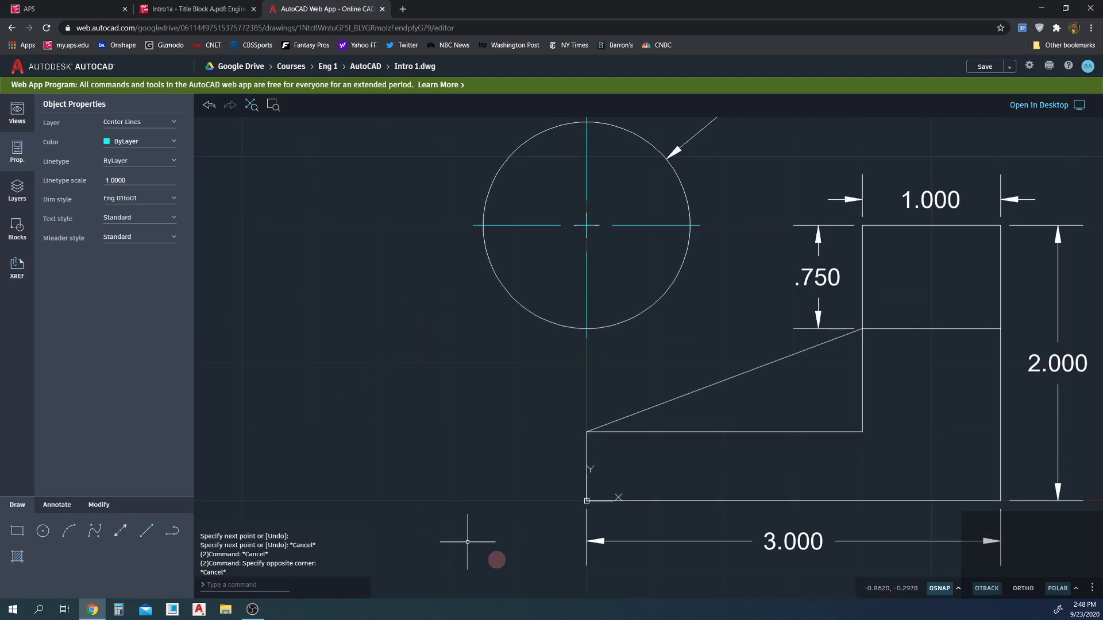
click(17, 190)
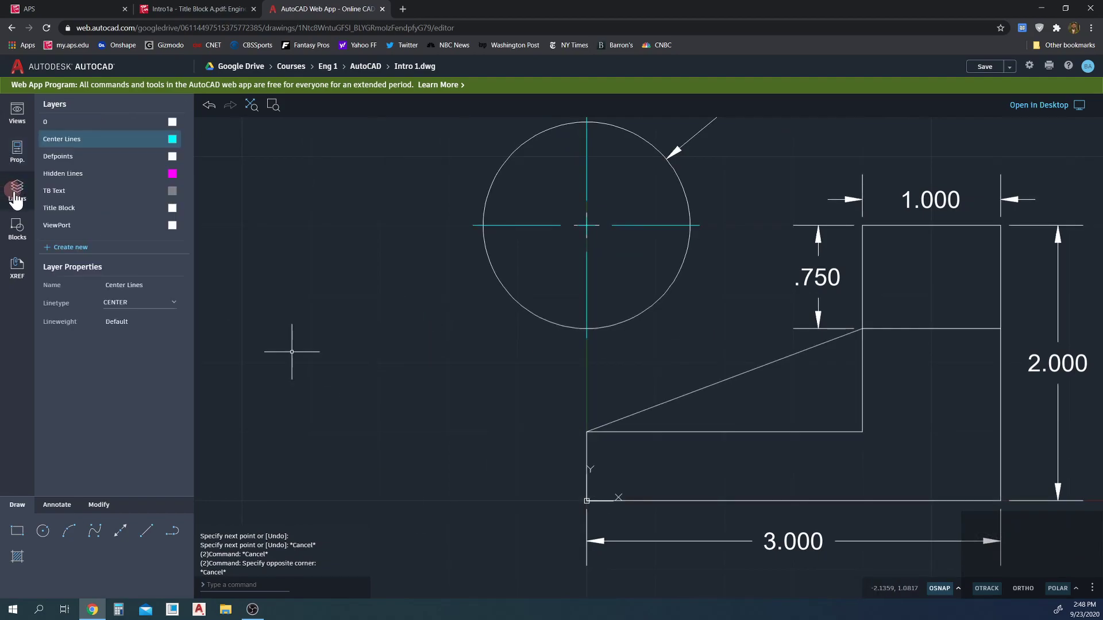
click(102, 137)
click(101, 124)
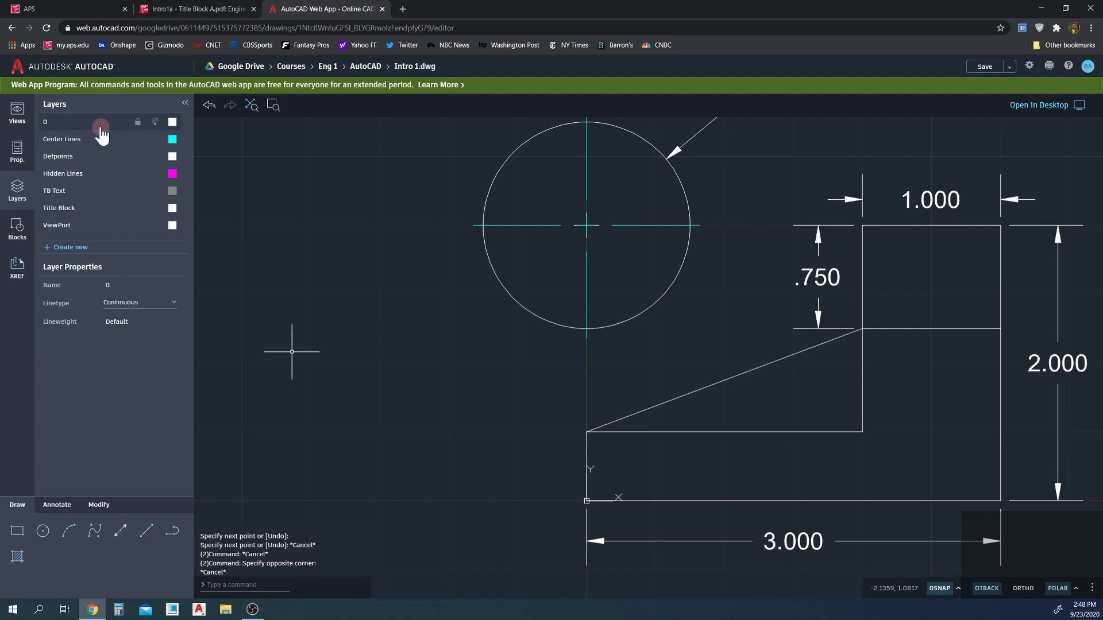
Dimension the vertical distance from the shape's lower-left corner to the circle's horizontal center line, placing the dimension left of the circle
click(57, 505)
click(68, 531)
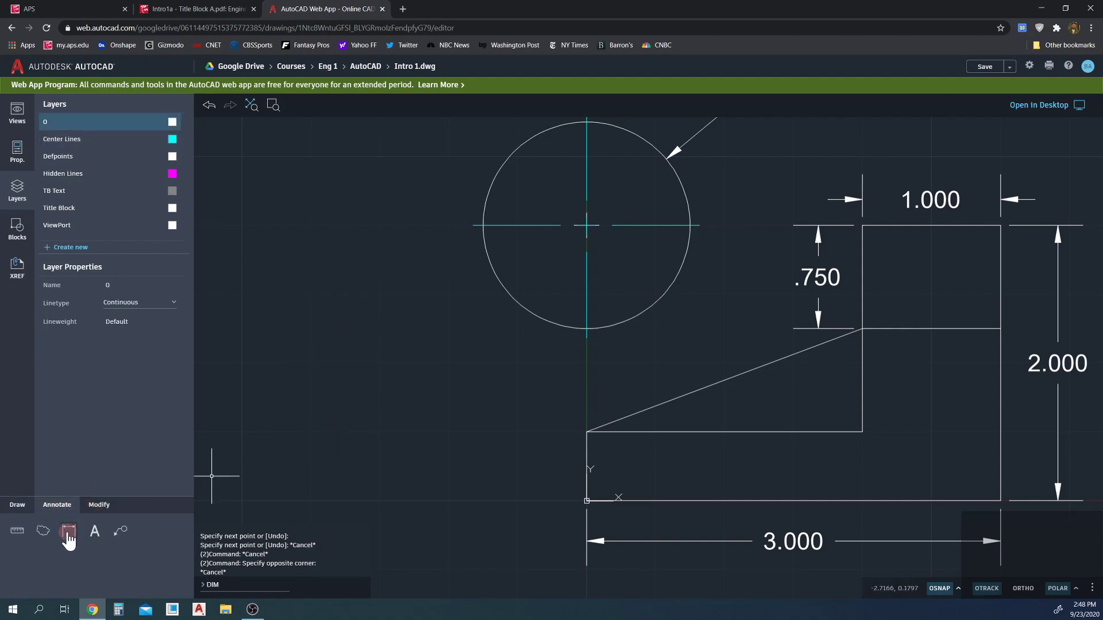
click(586, 501)
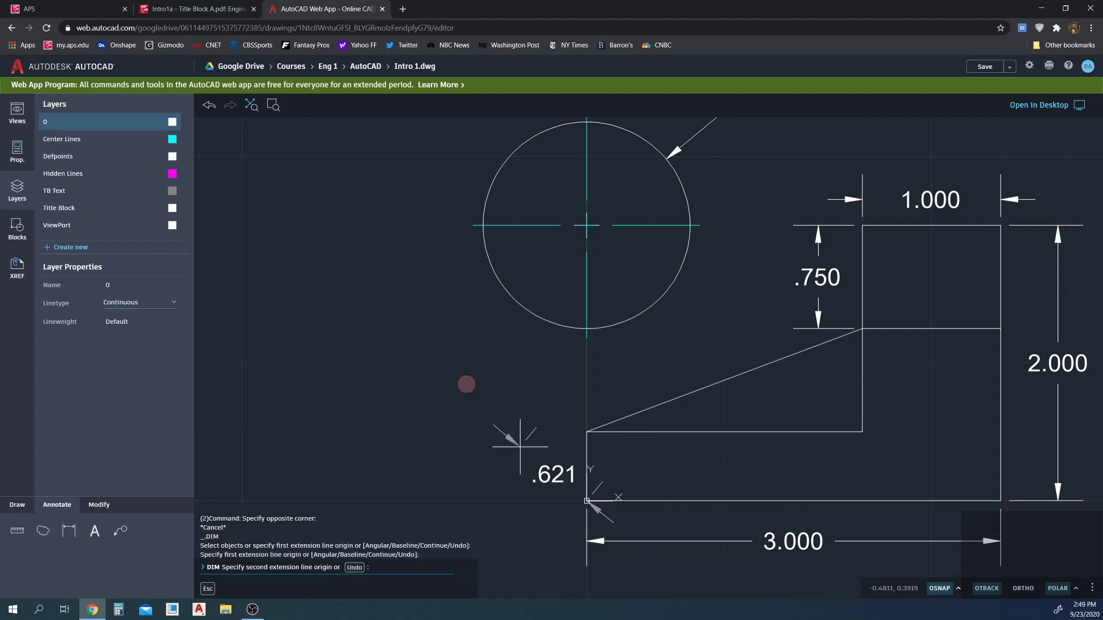
click(472, 225)
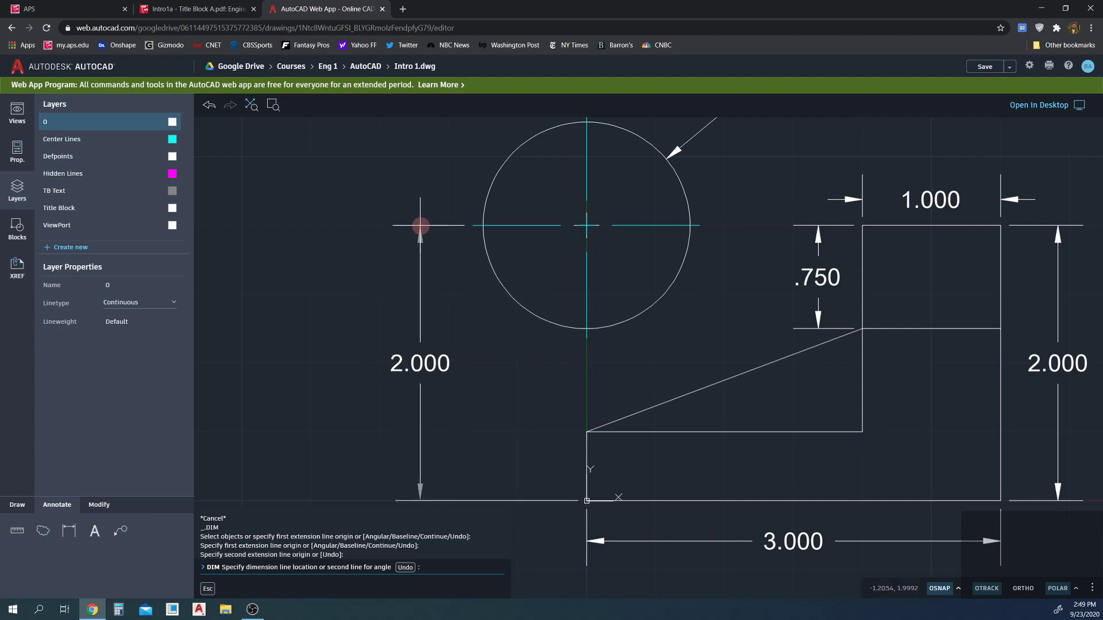
click(421, 226)
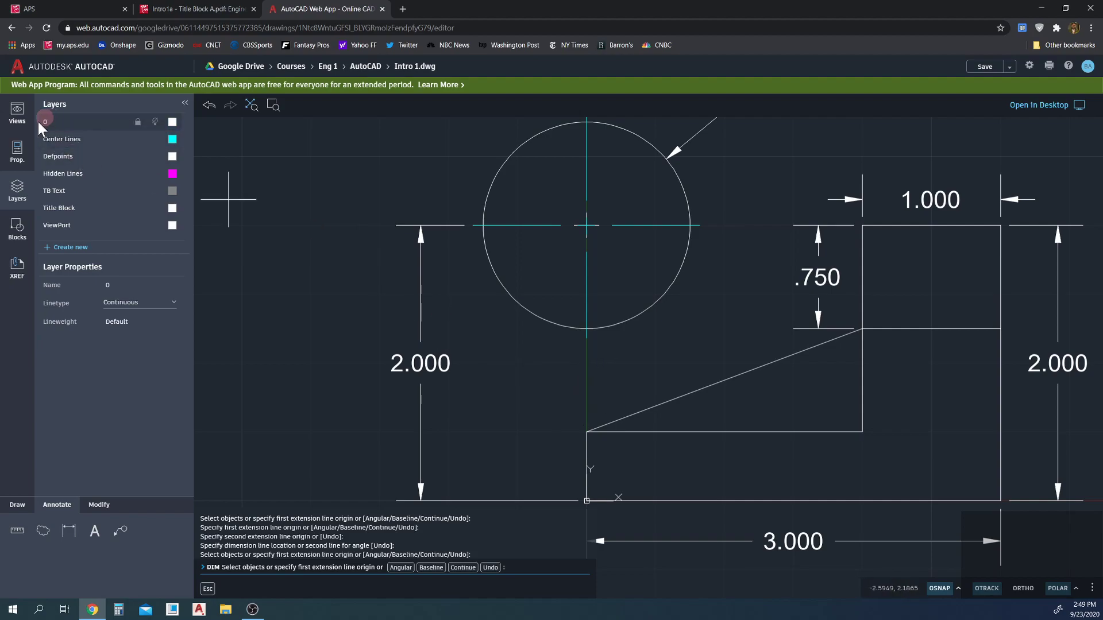
Open the Title Block A layout and change the drawing title text to INTRO 1
click(17, 112)
click(95, 140)
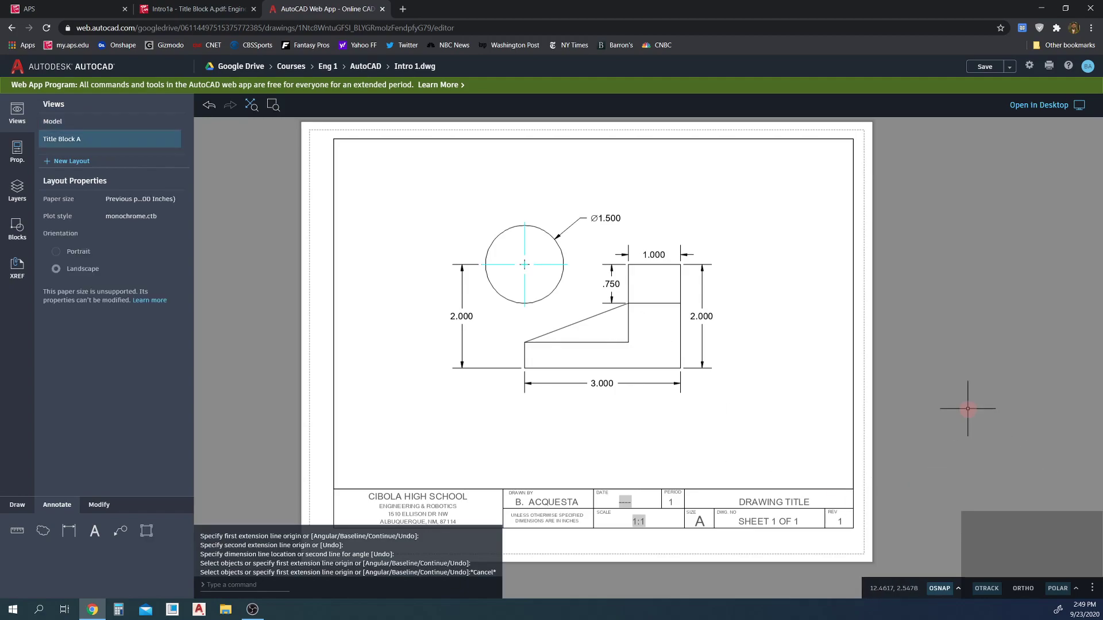
double_click(807, 502)
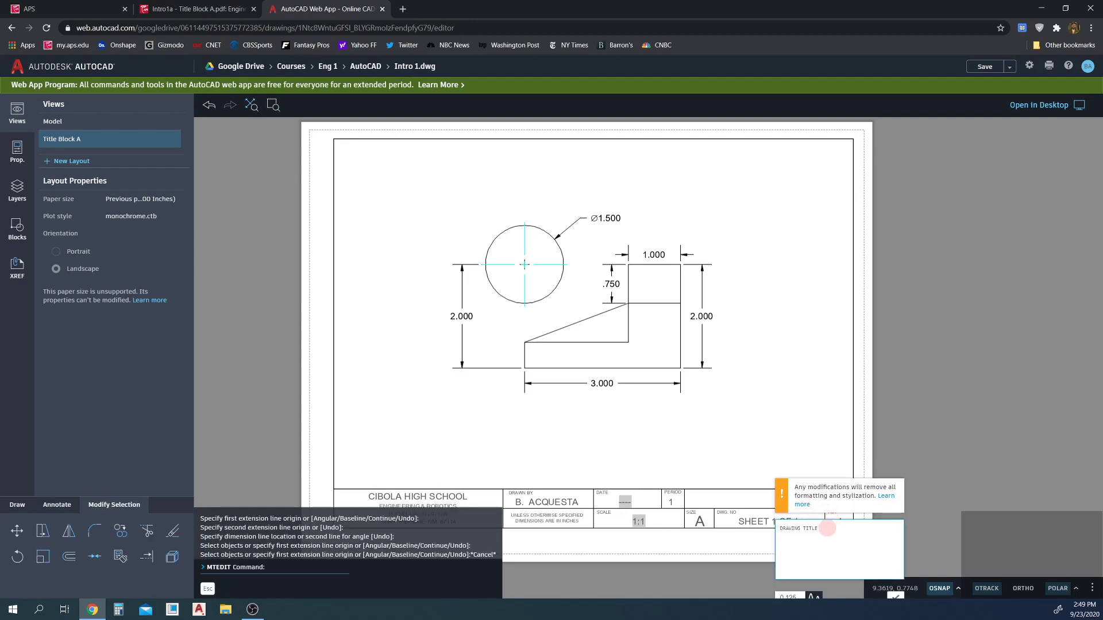
drag(827, 529, 777, 530)
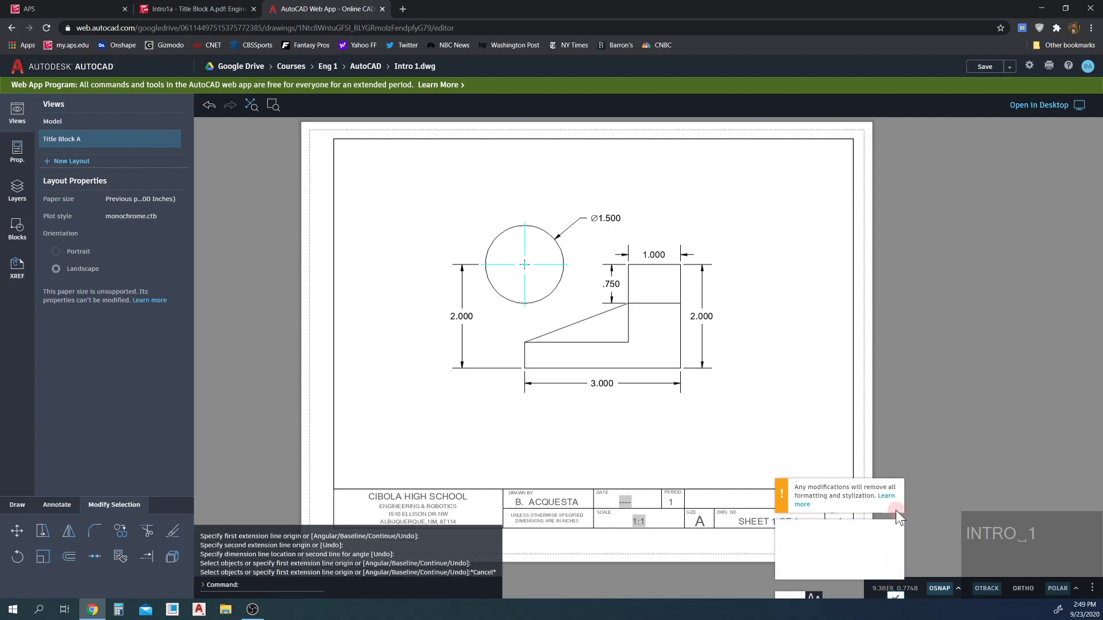
click(894, 487)
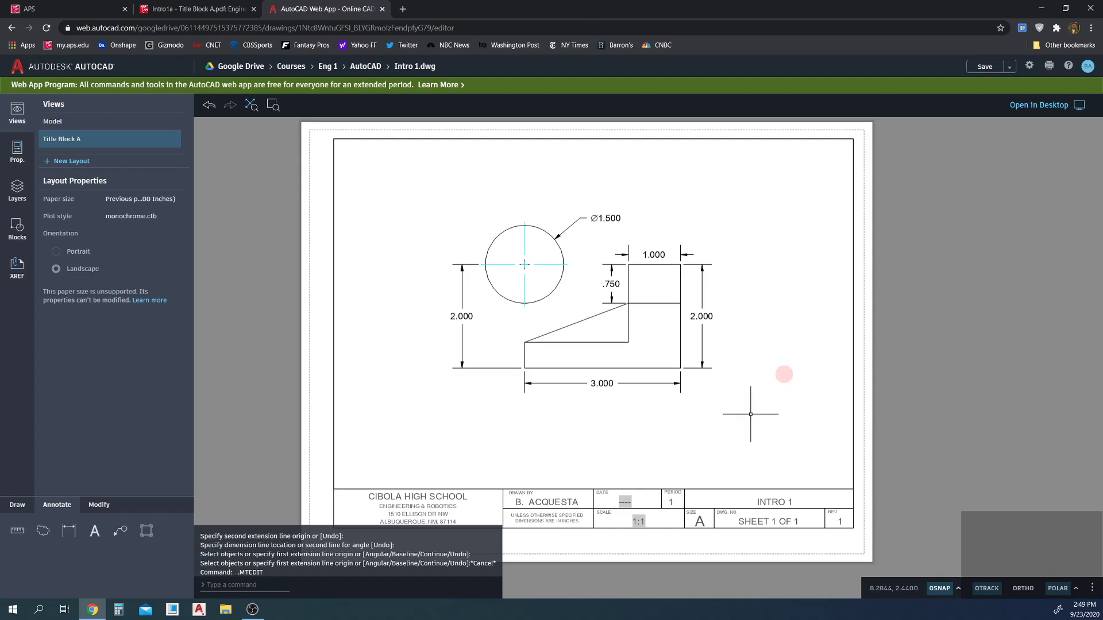
Save the drawing, and plot the current layout to PDF as a downloaded file
click(985, 67)
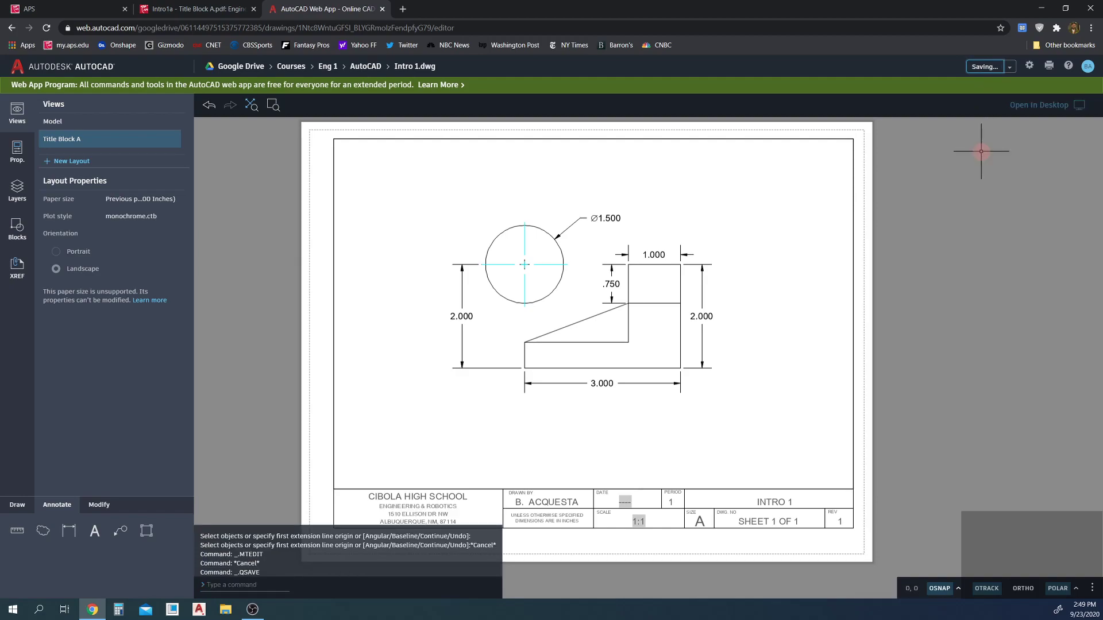
click(1049, 66)
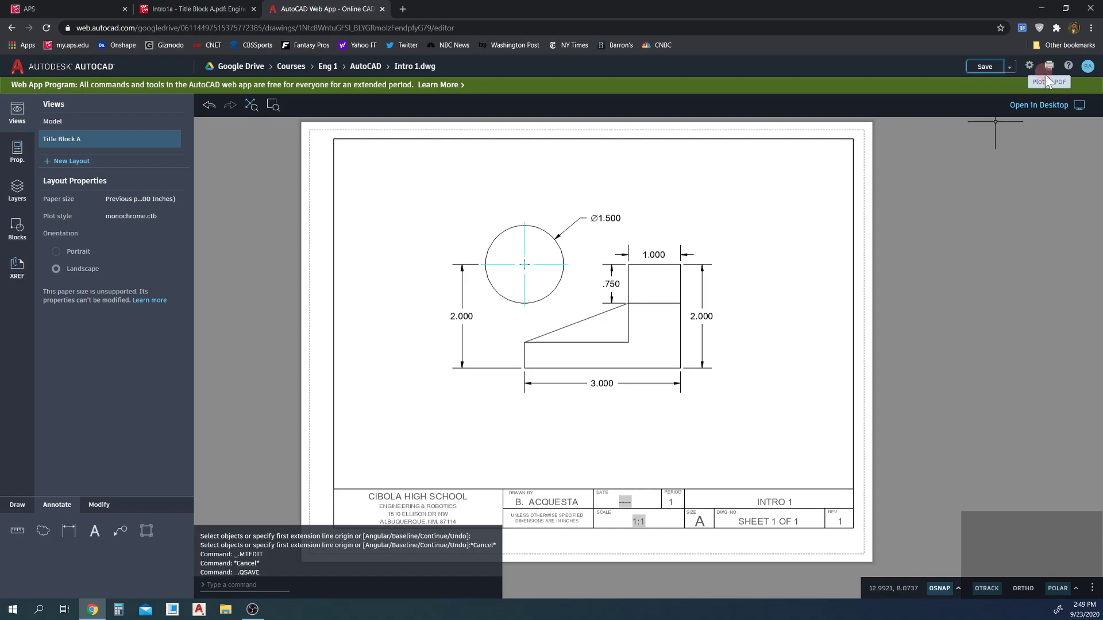
click(1047, 67)
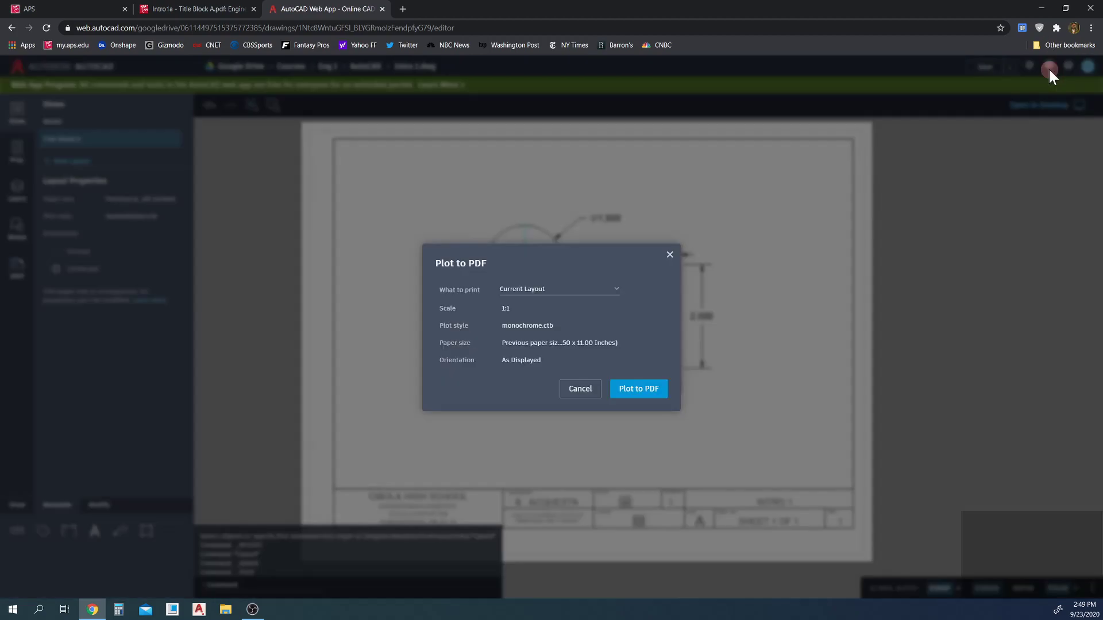
click(545, 288)
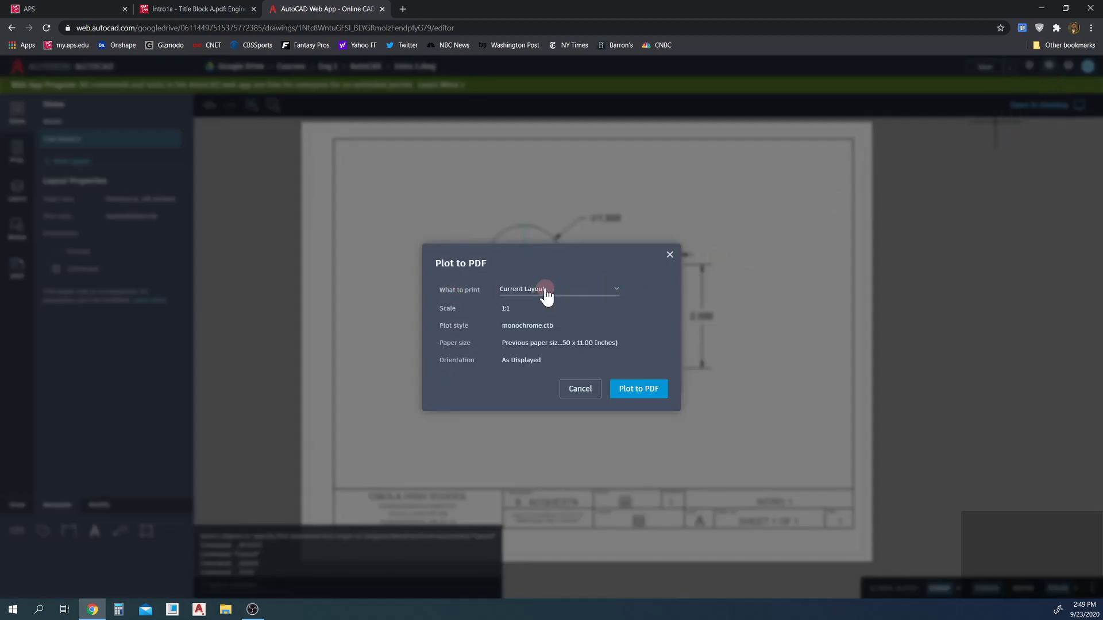
click(449, 311)
click(638, 390)
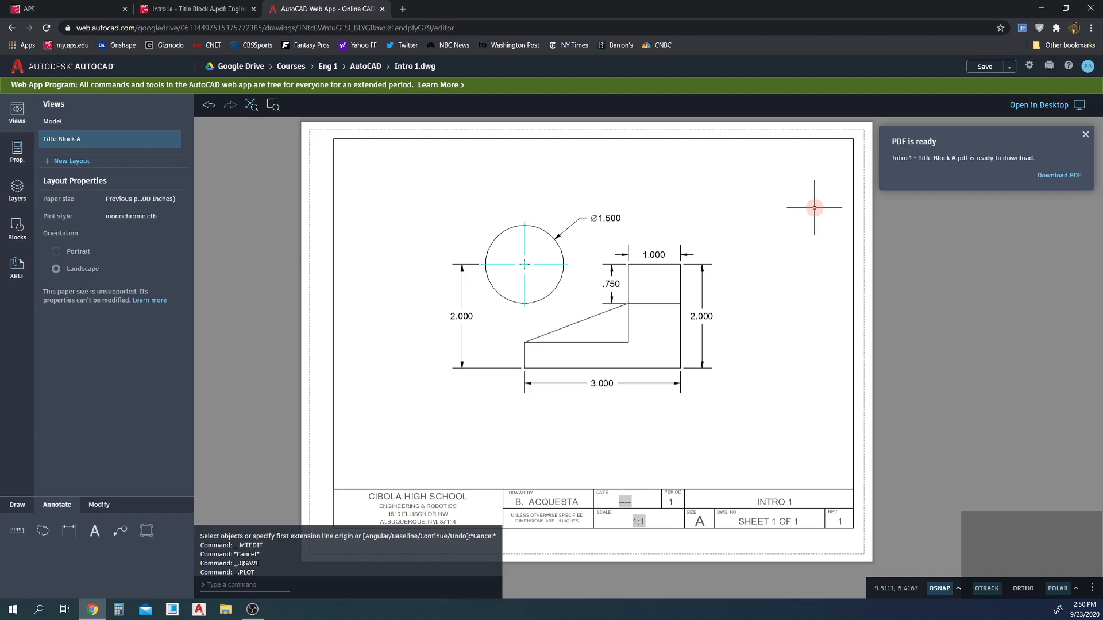
click(1037, 175)
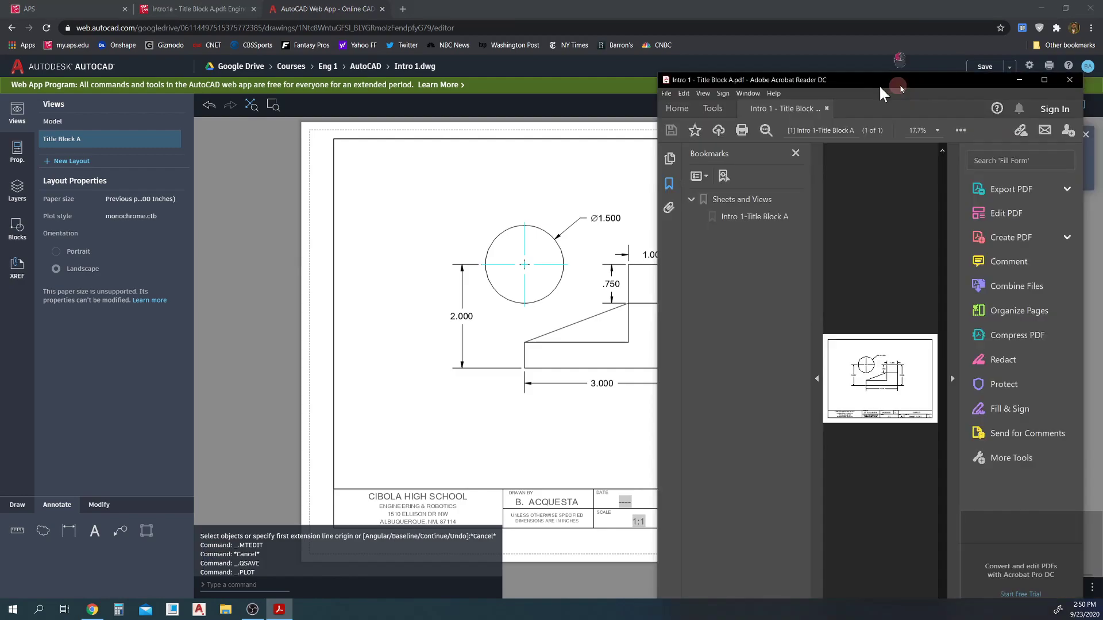
Examine the plotted Intro 1 sheet in a maximized Adobe Acrobat Reader window at 100% zoom, and close the PDF
drag(879, 85, 599, 64)
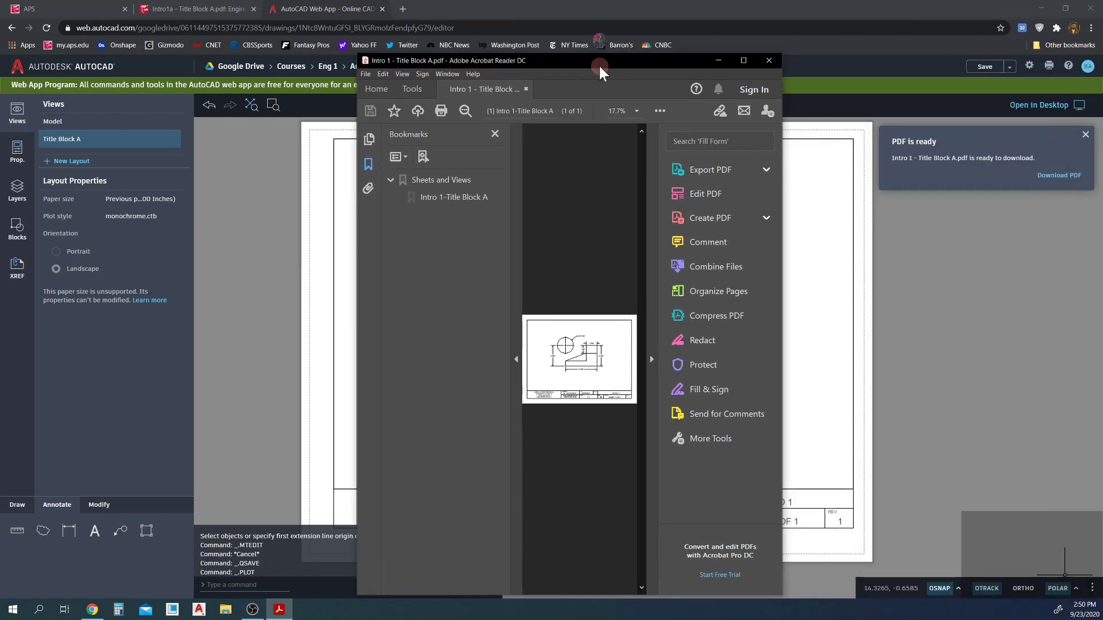
click(743, 60)
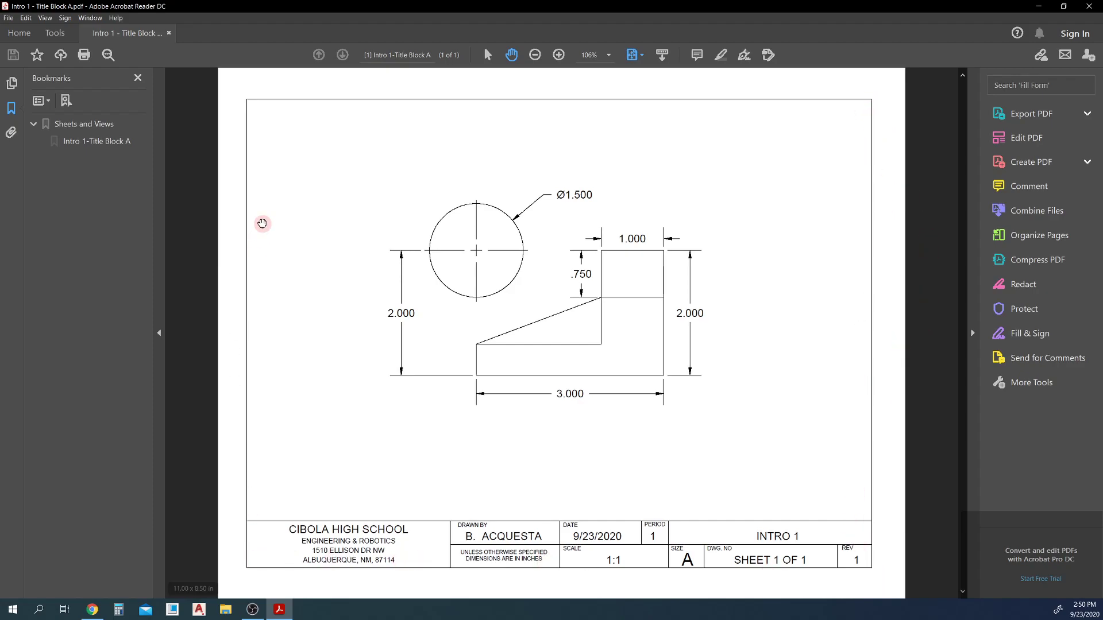
click(535, 55)
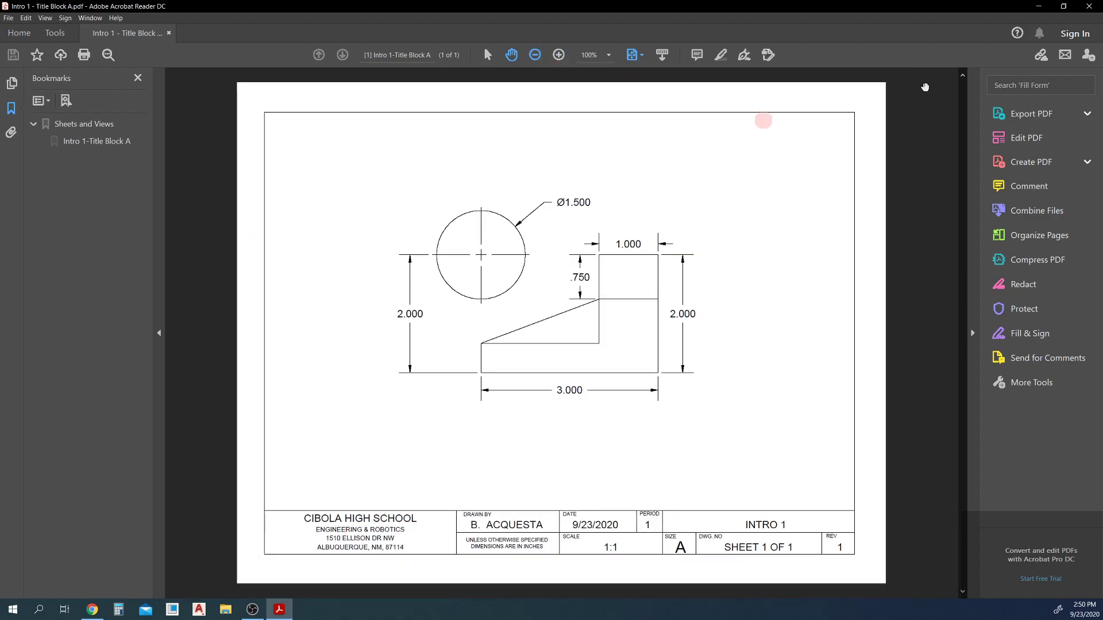
click(1039, 6)
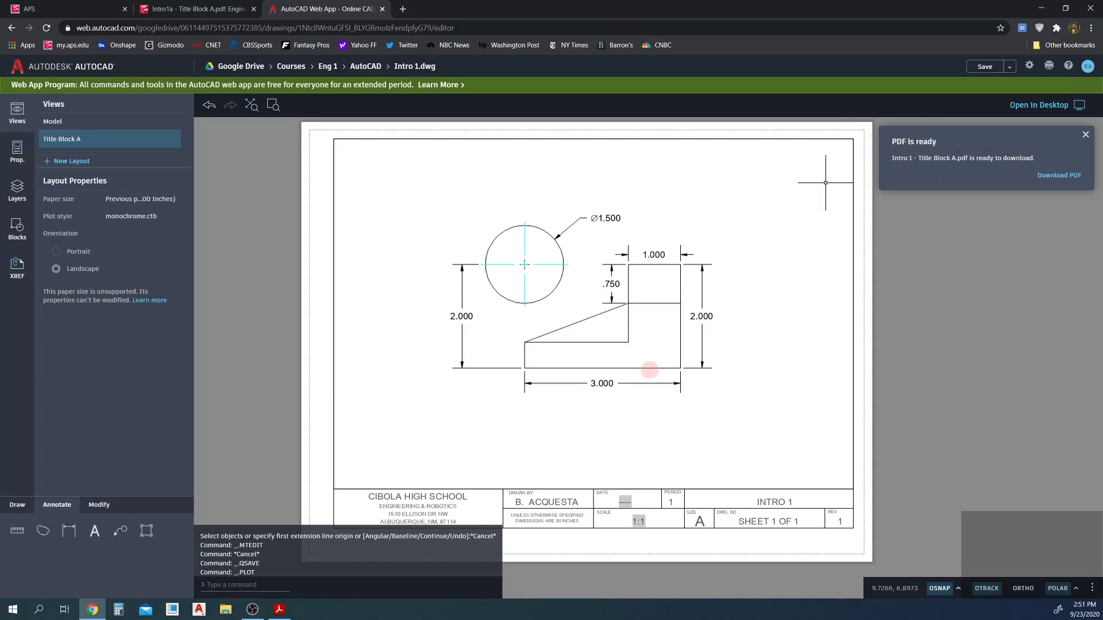
click(279, 609)
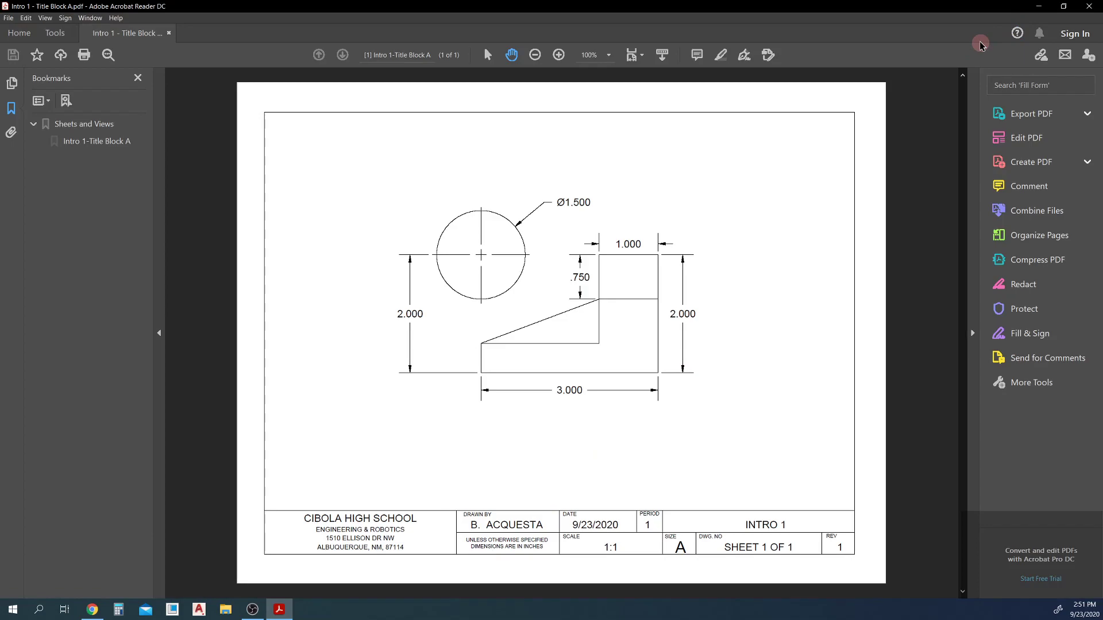
click(1090, 7)
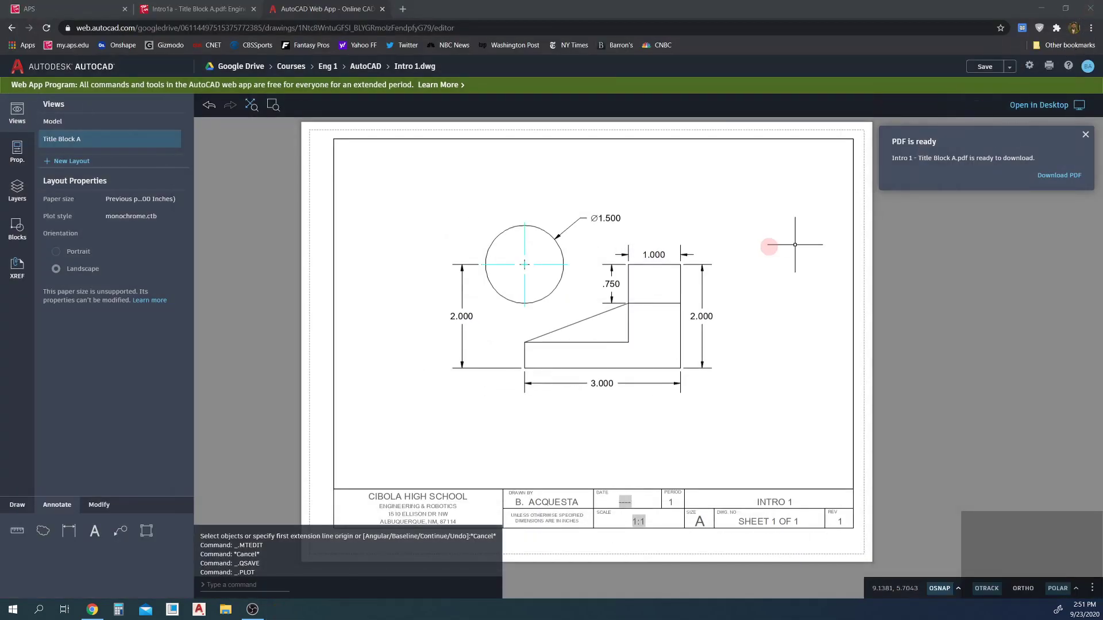